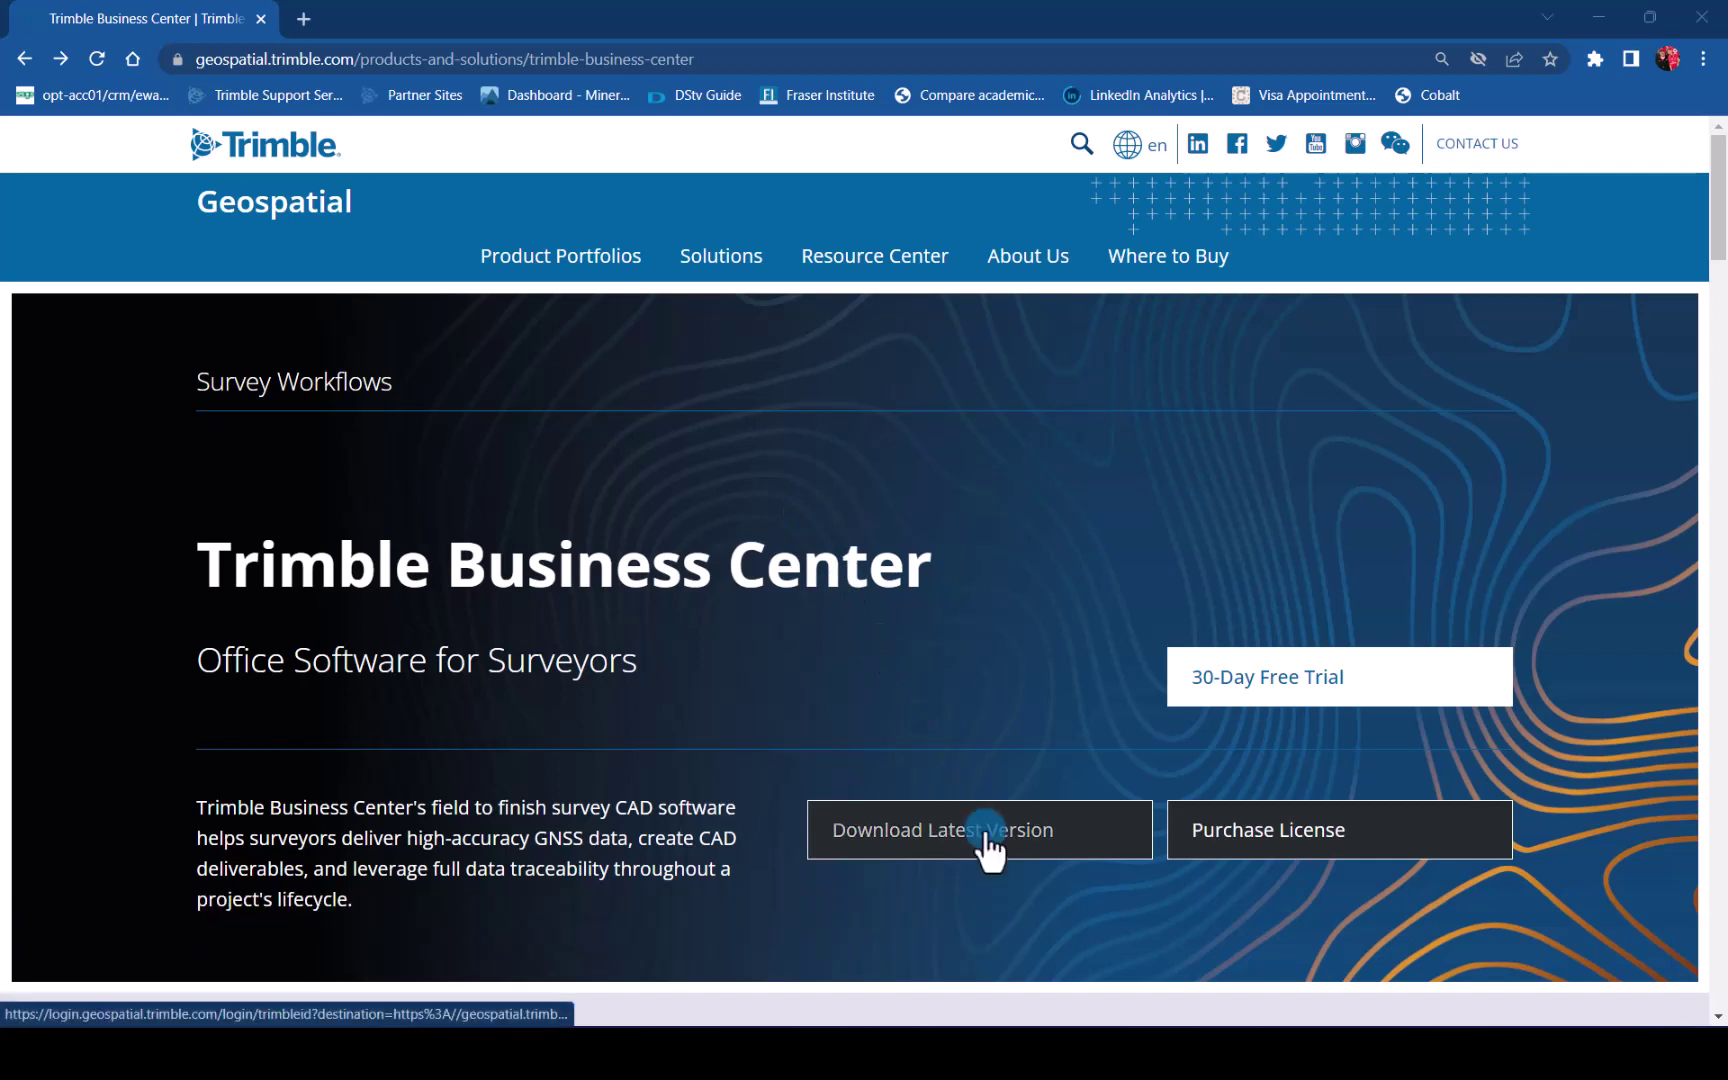
# Start the latest Trimble Business Center download and fill in the saved account username.
pyautogui.click(988, 845)
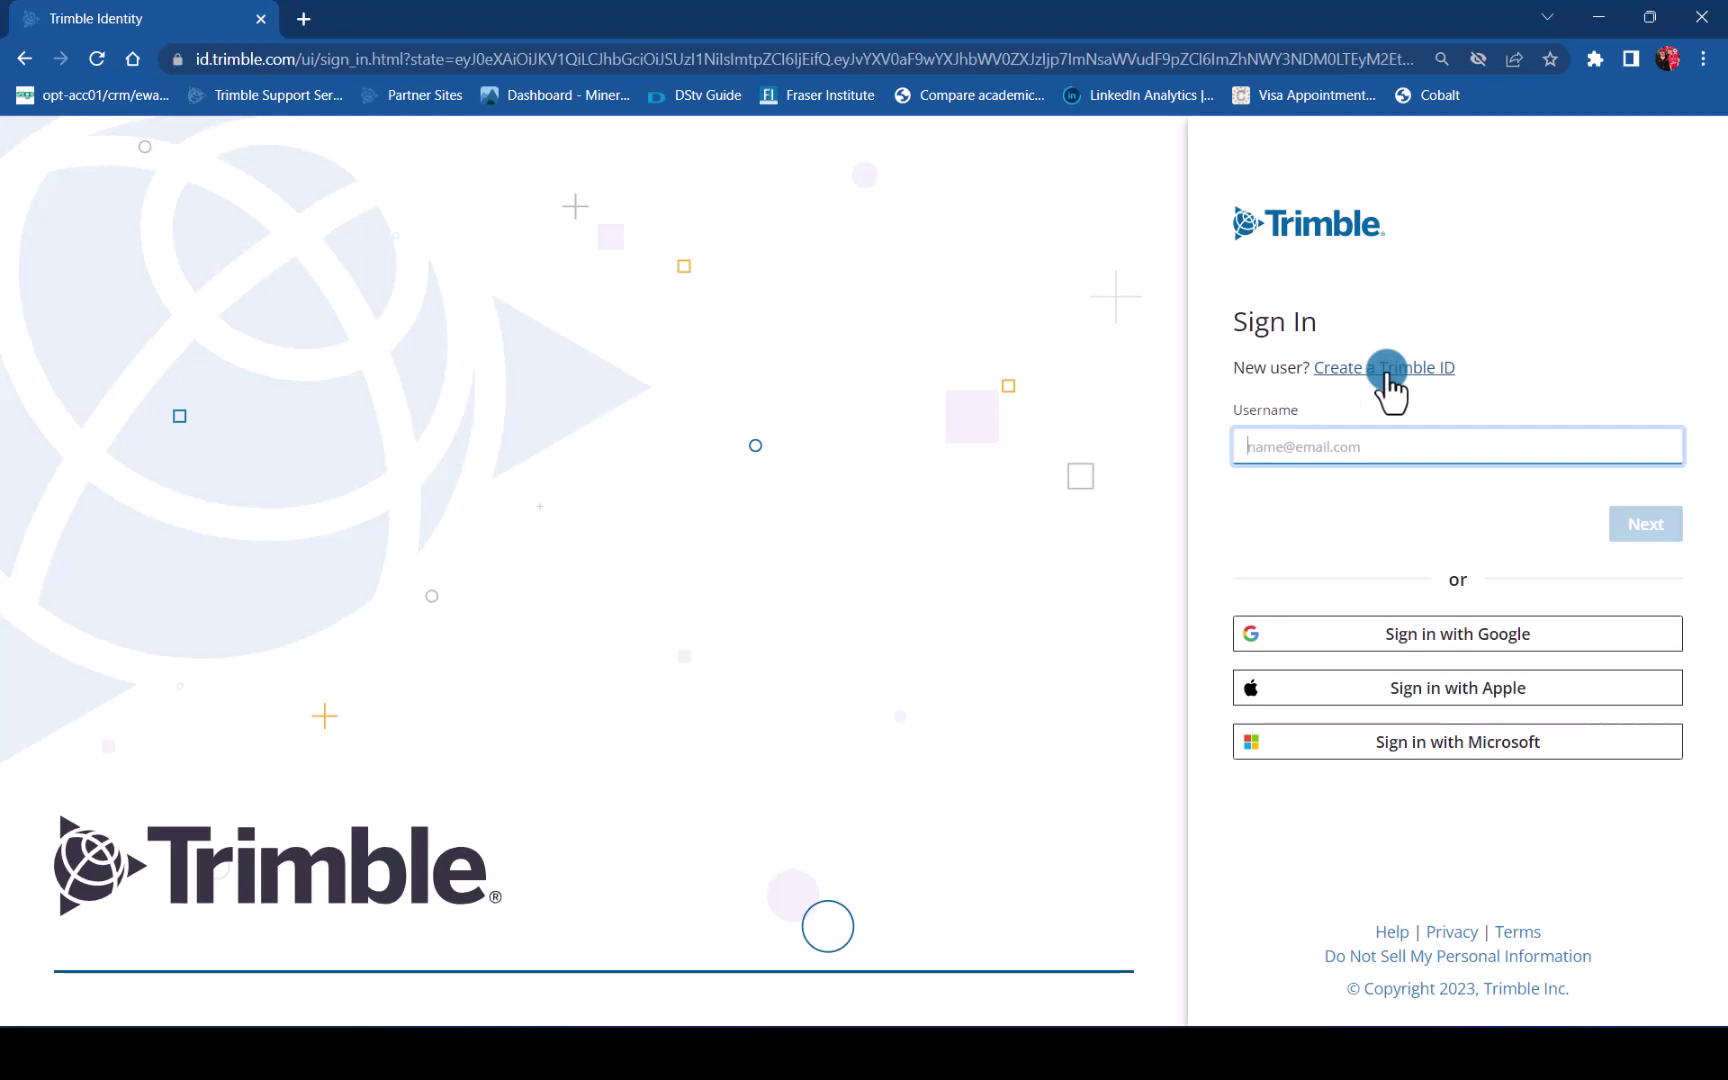
pyautogui.click(1346, 442)
pyautogui.click(1410, 524)
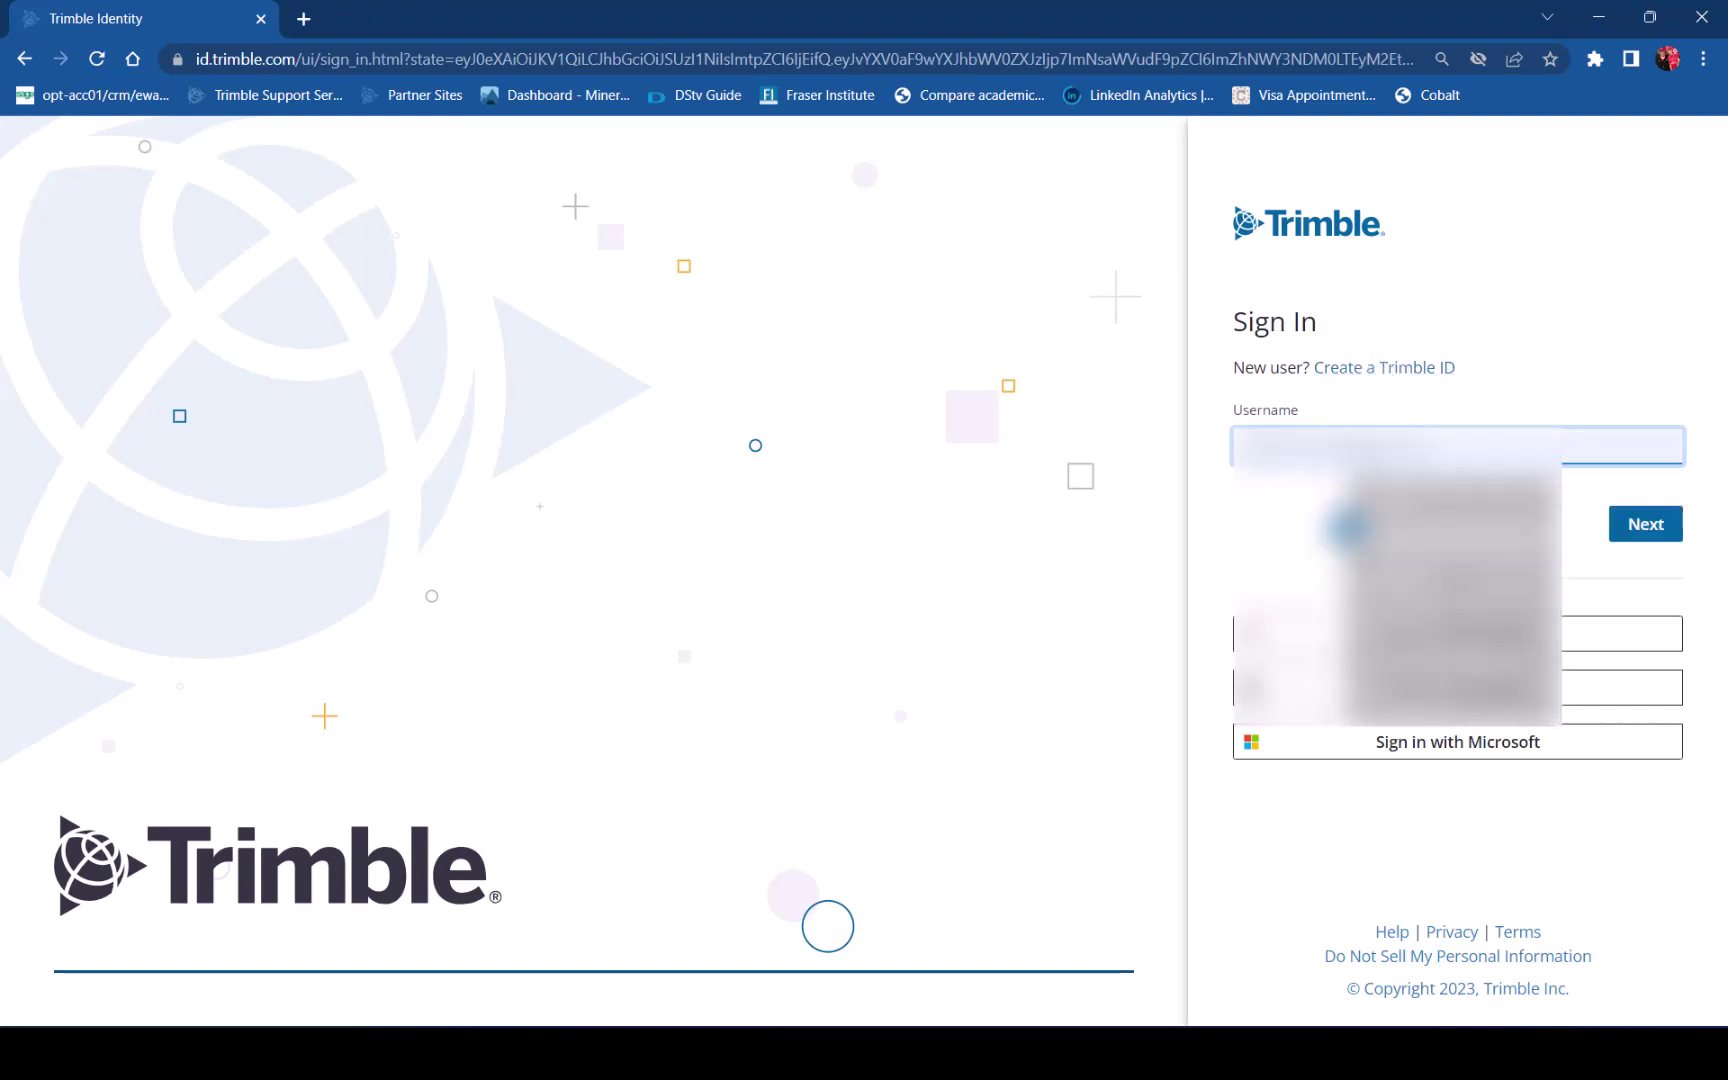
pyautogui.click(1638, 527)
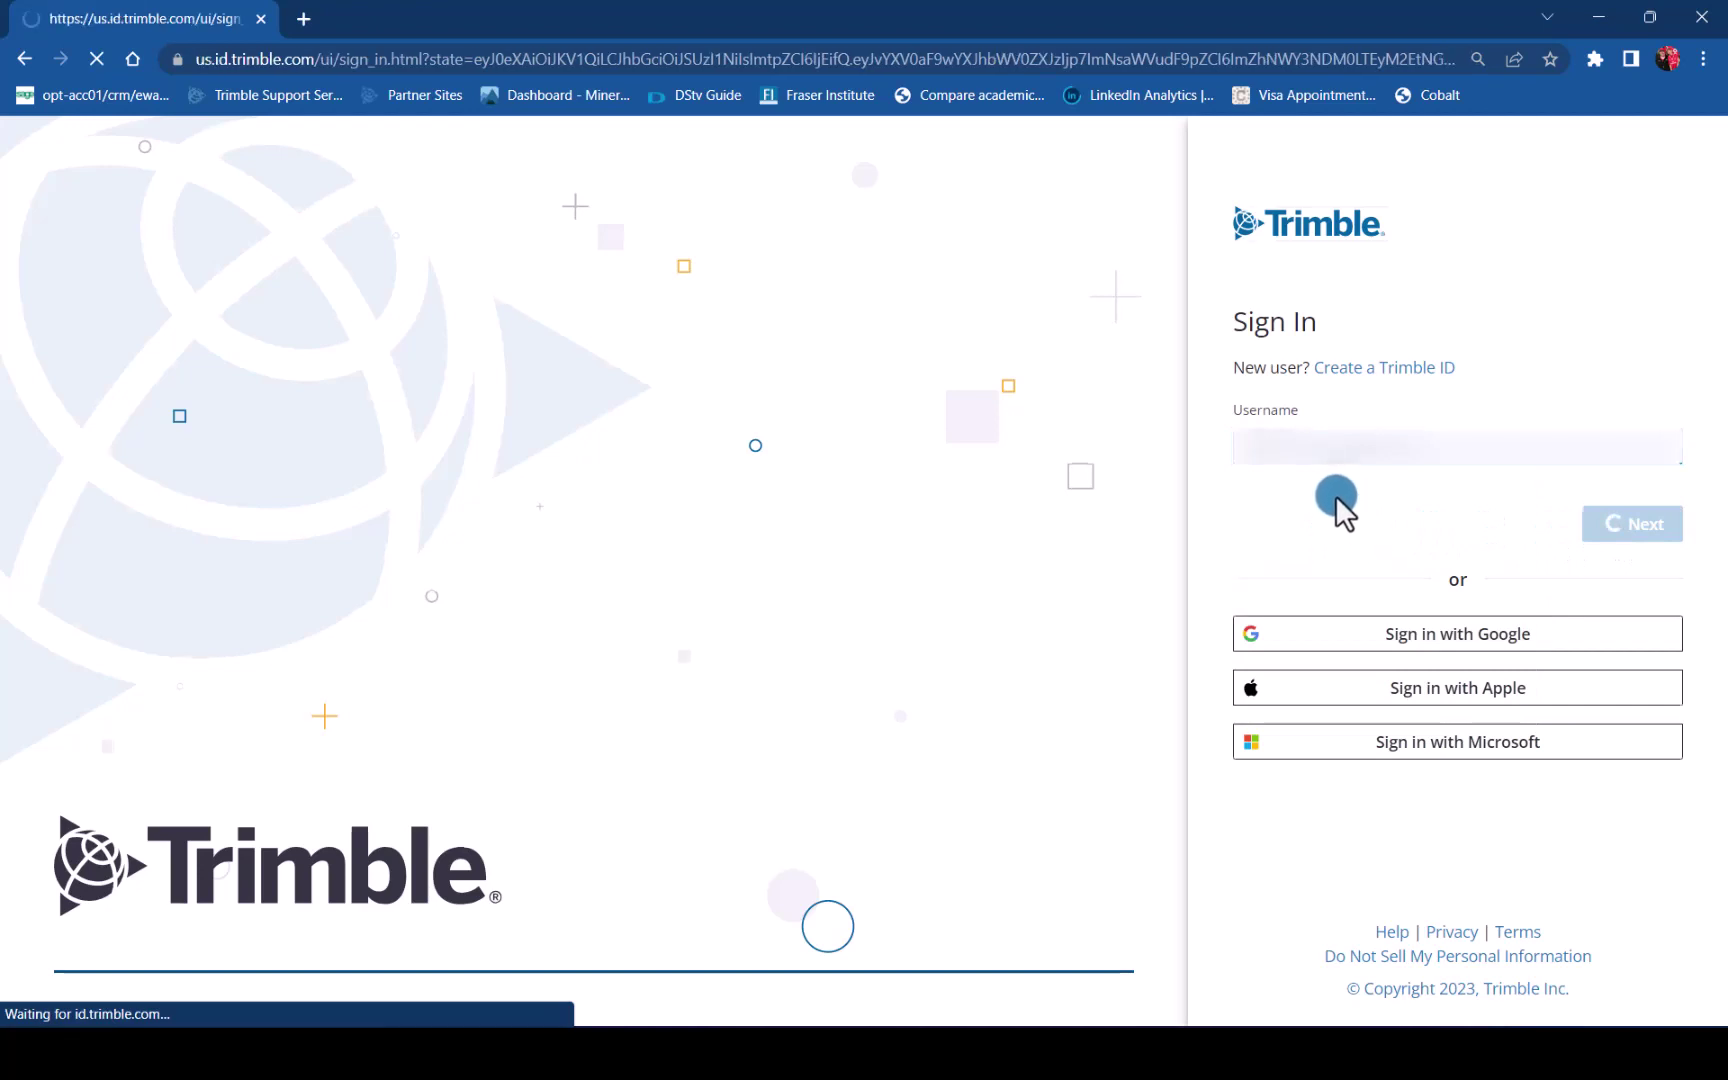
# Enter the account password and sign in to Trimble Identity.
pyautogui.click(1311, 447)
pyautogui.write('***')
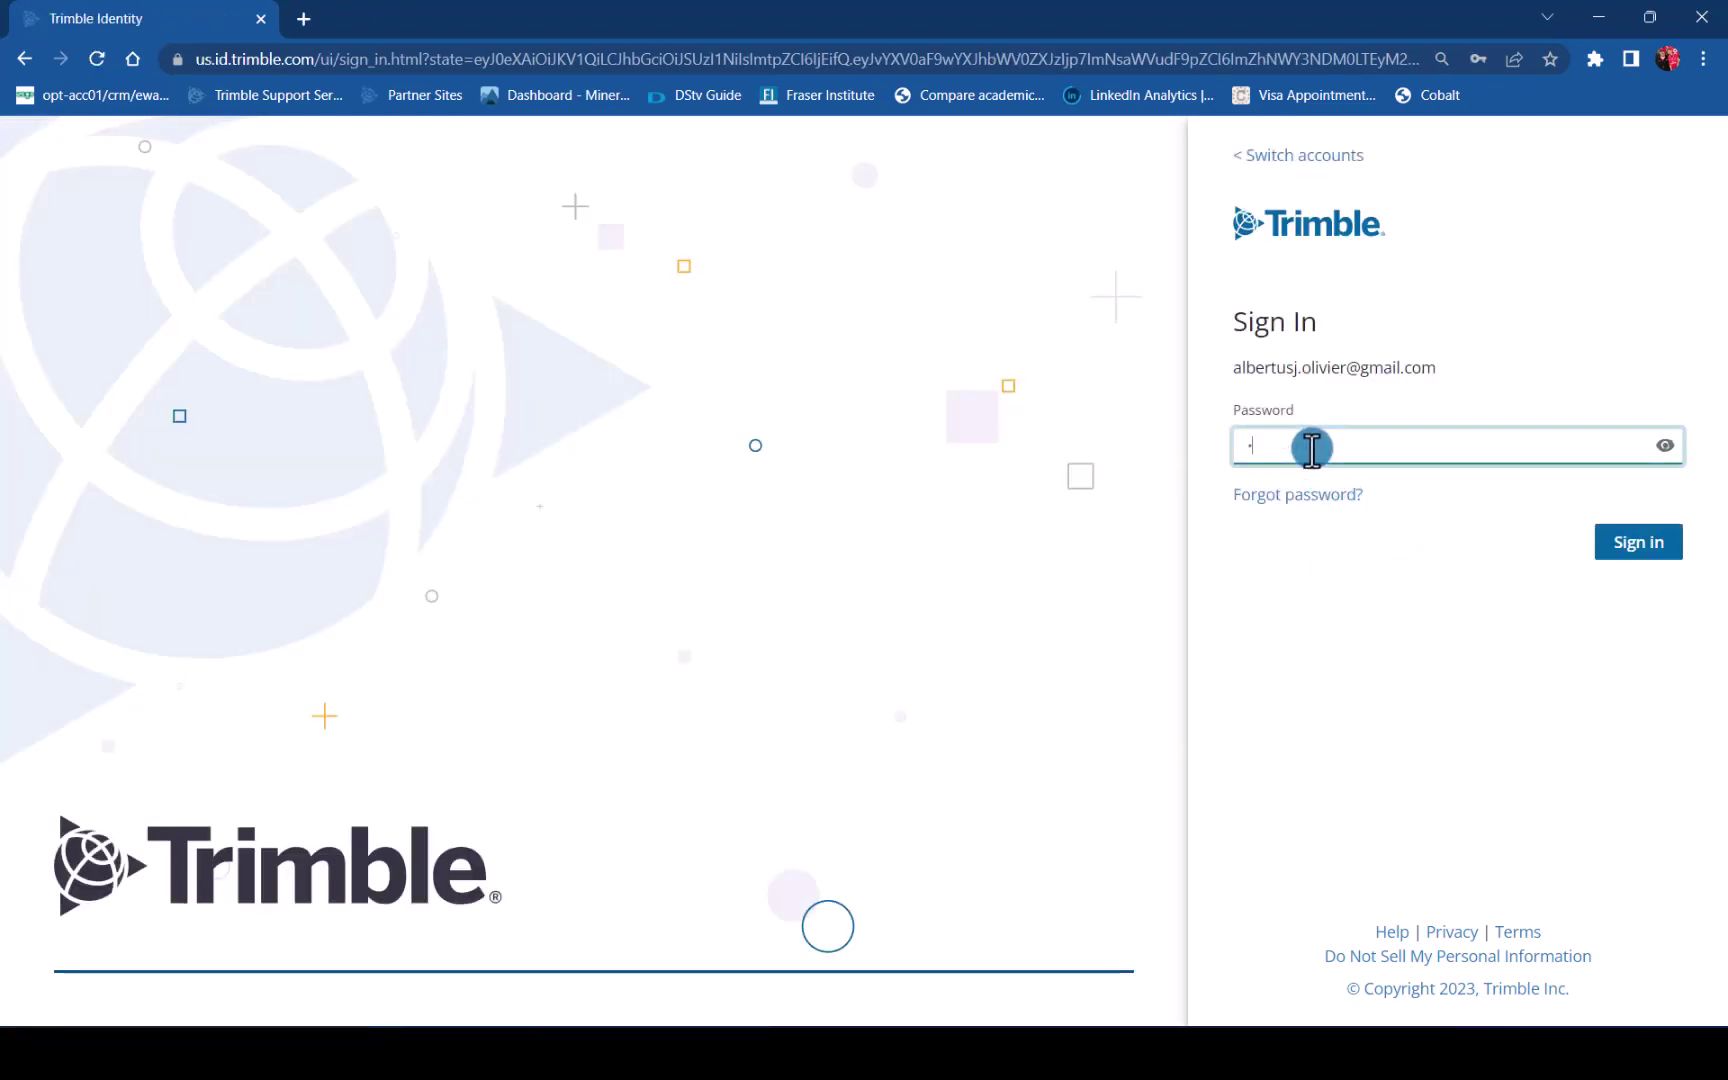
pyautogui.press('BackSpace')
pyautogui.press('BackSpace')
pyautogui.press('BackSpace')
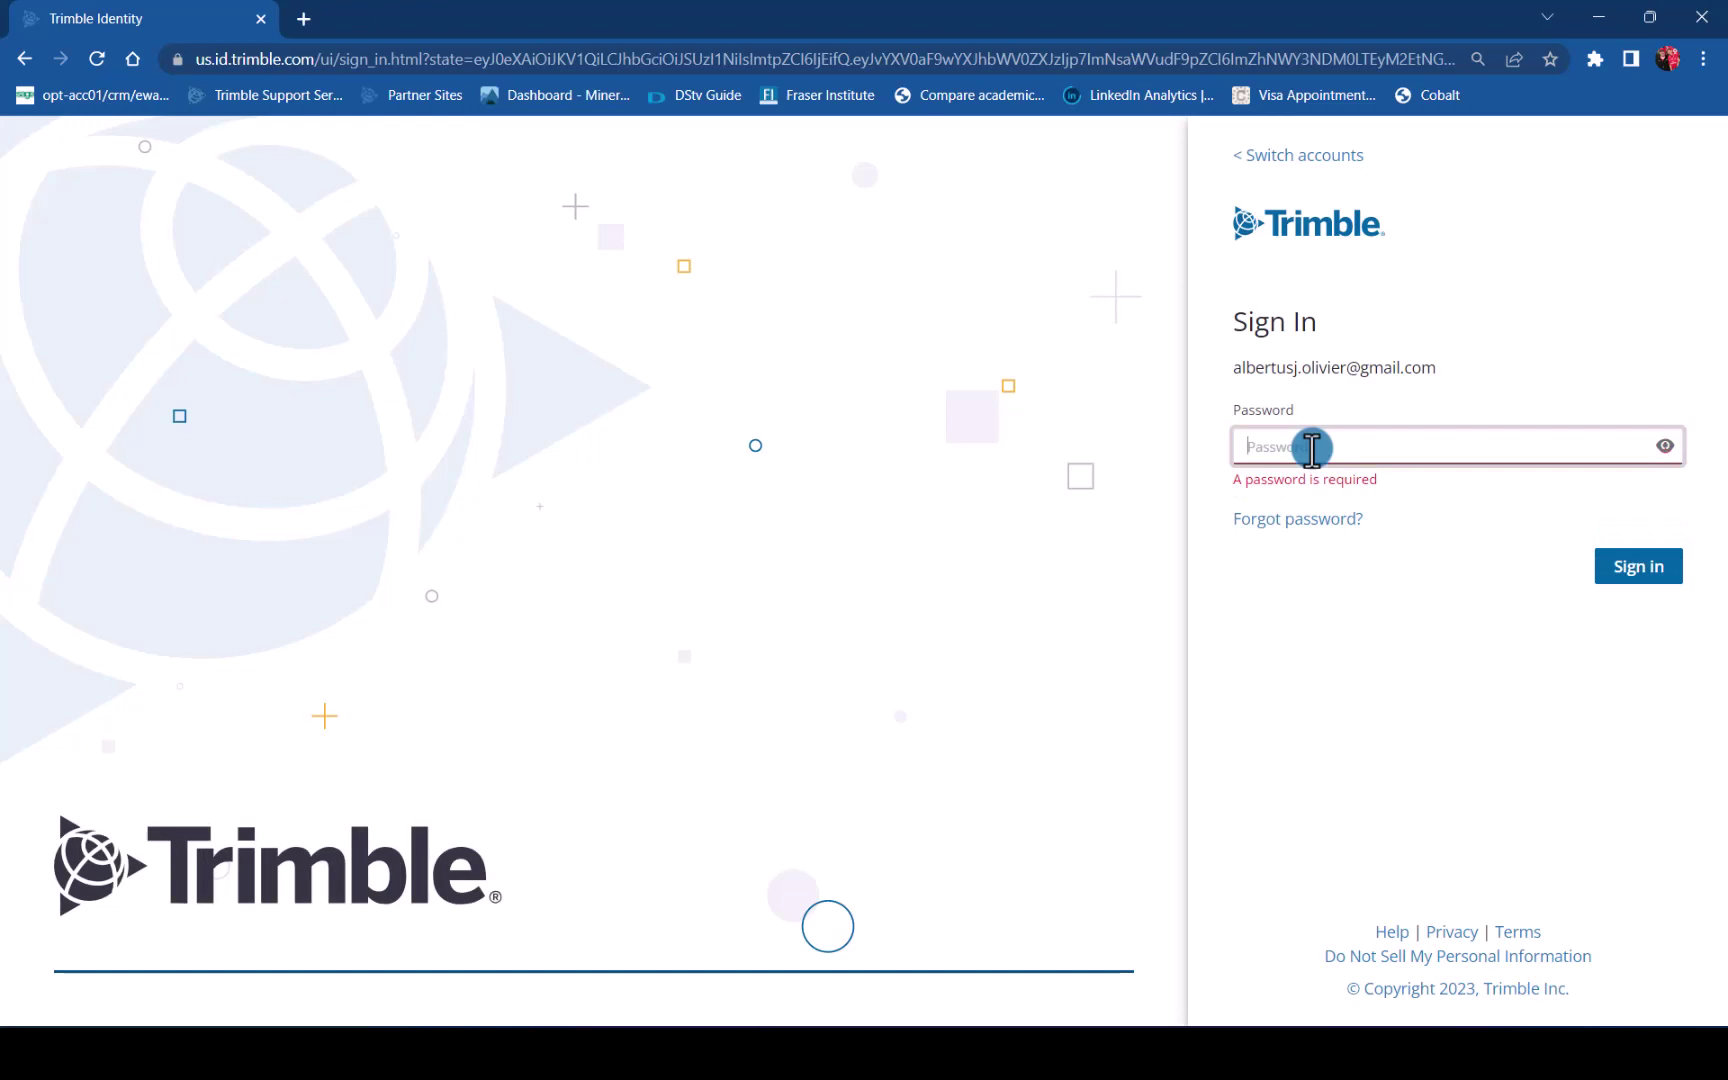
pyautogui.write('********')
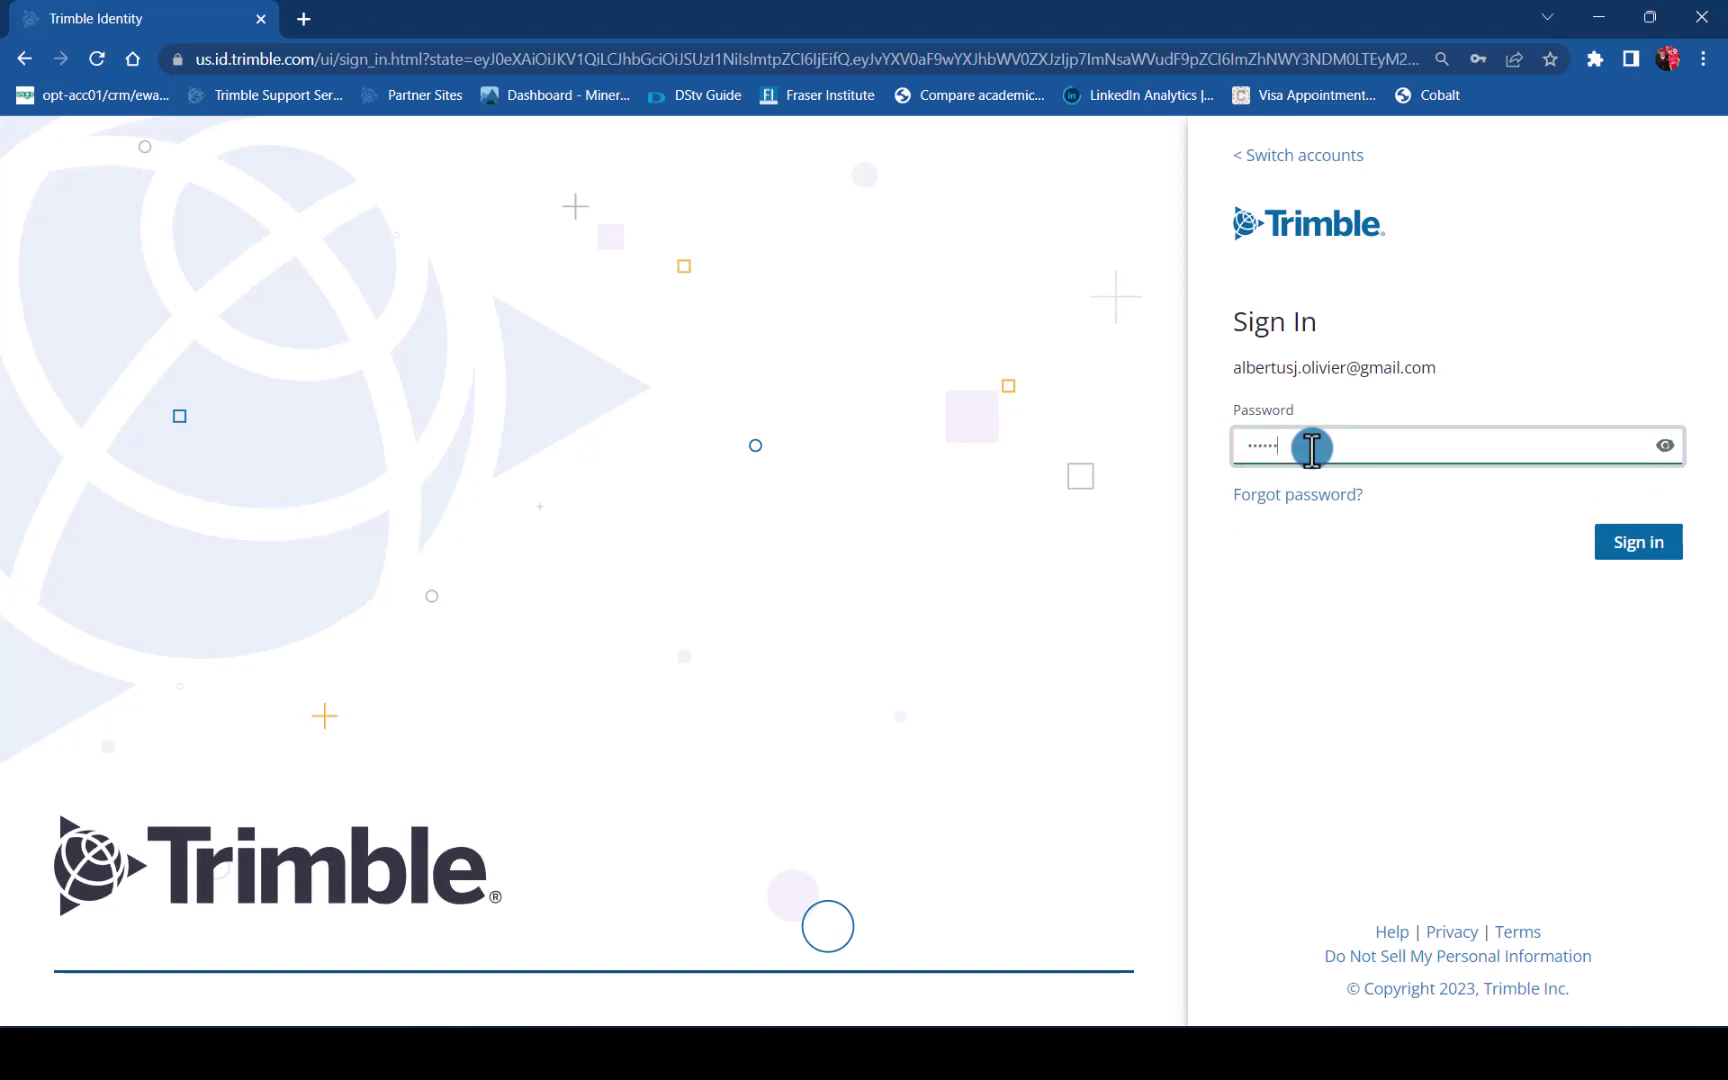
pyautogui.write('*')
pyautogui.click(1637, 545)
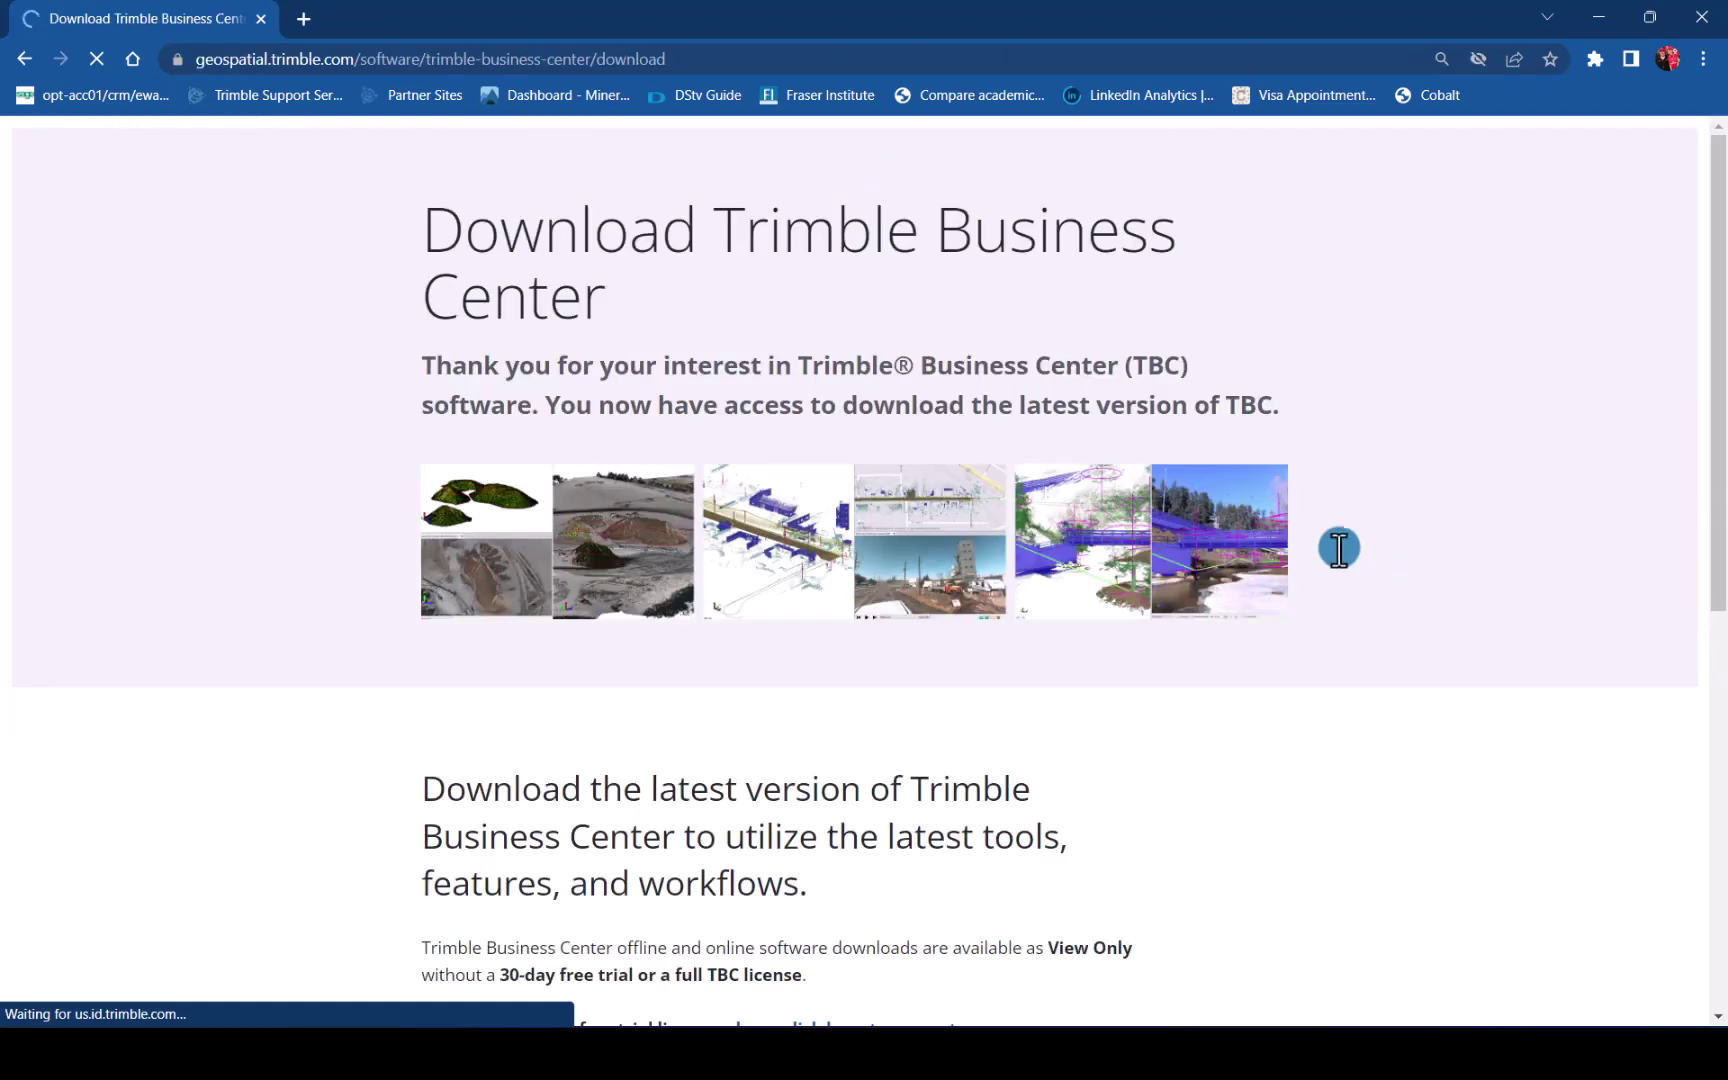
# Scroll down the download page to the Online Download and Offline Download options.
pyautogui.scroll(-1, 798, 349)
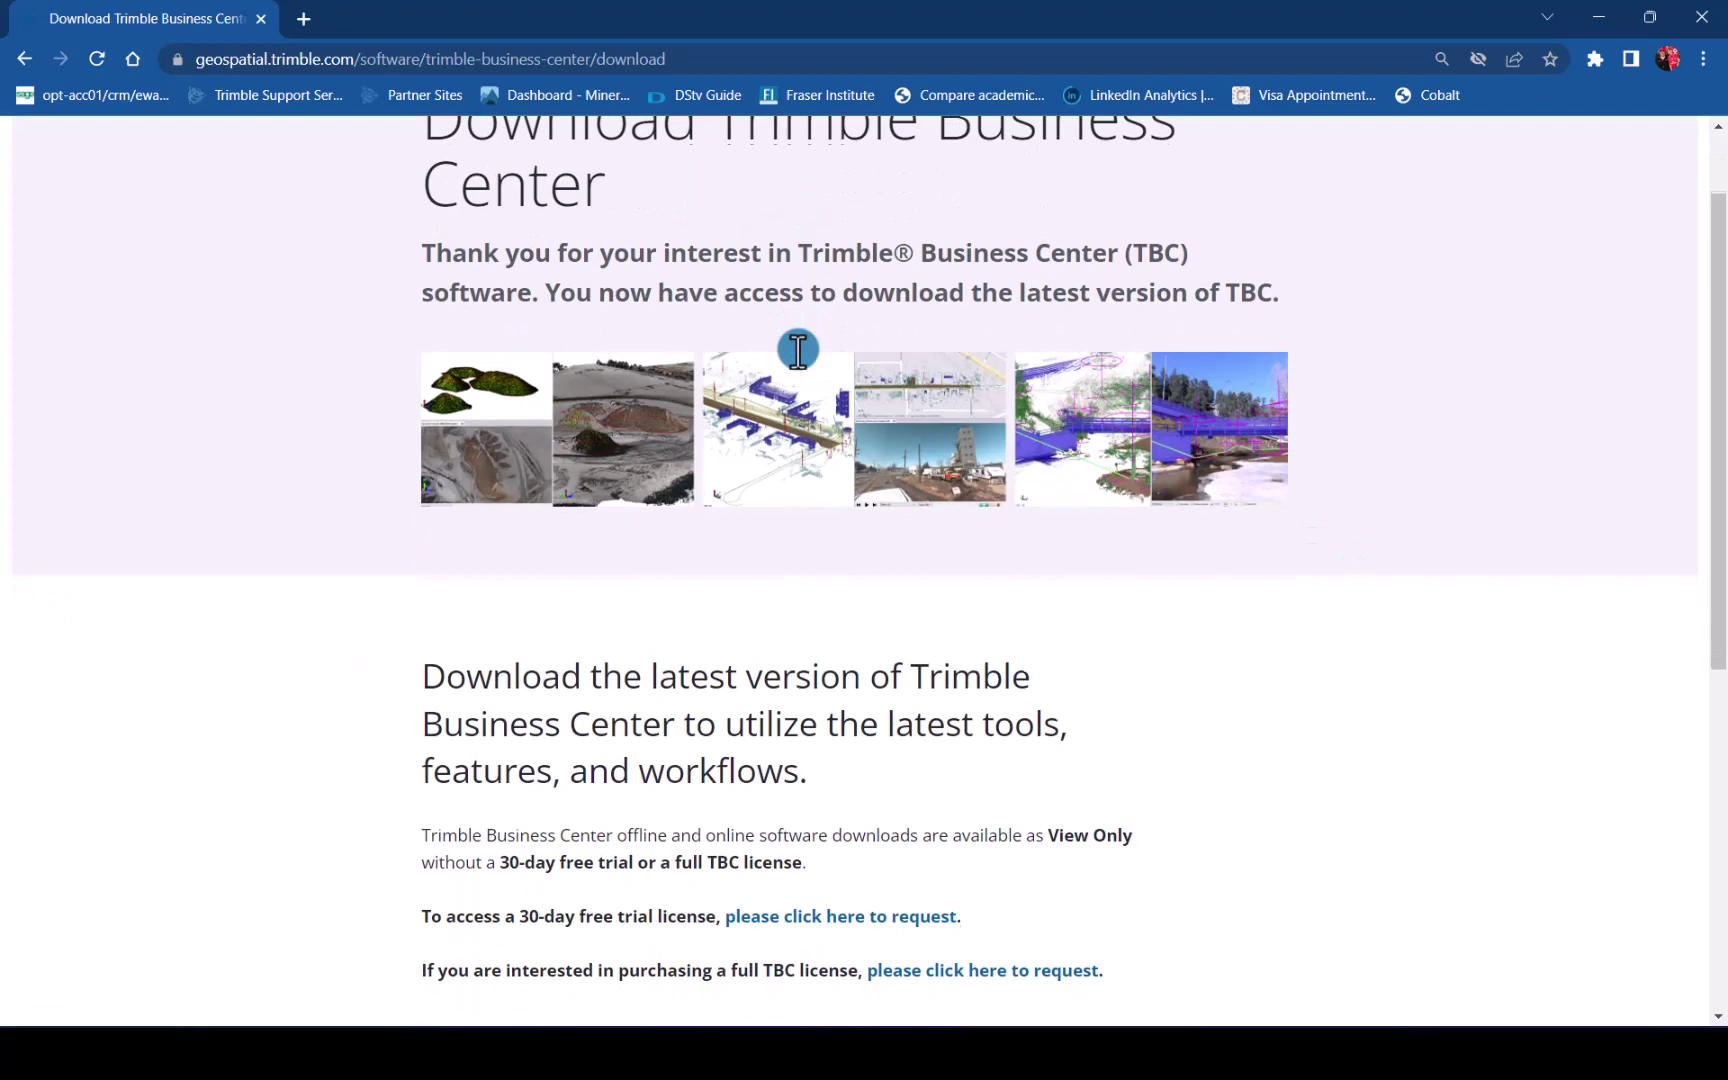
pyautogui.scroll(-4, 798, 350)
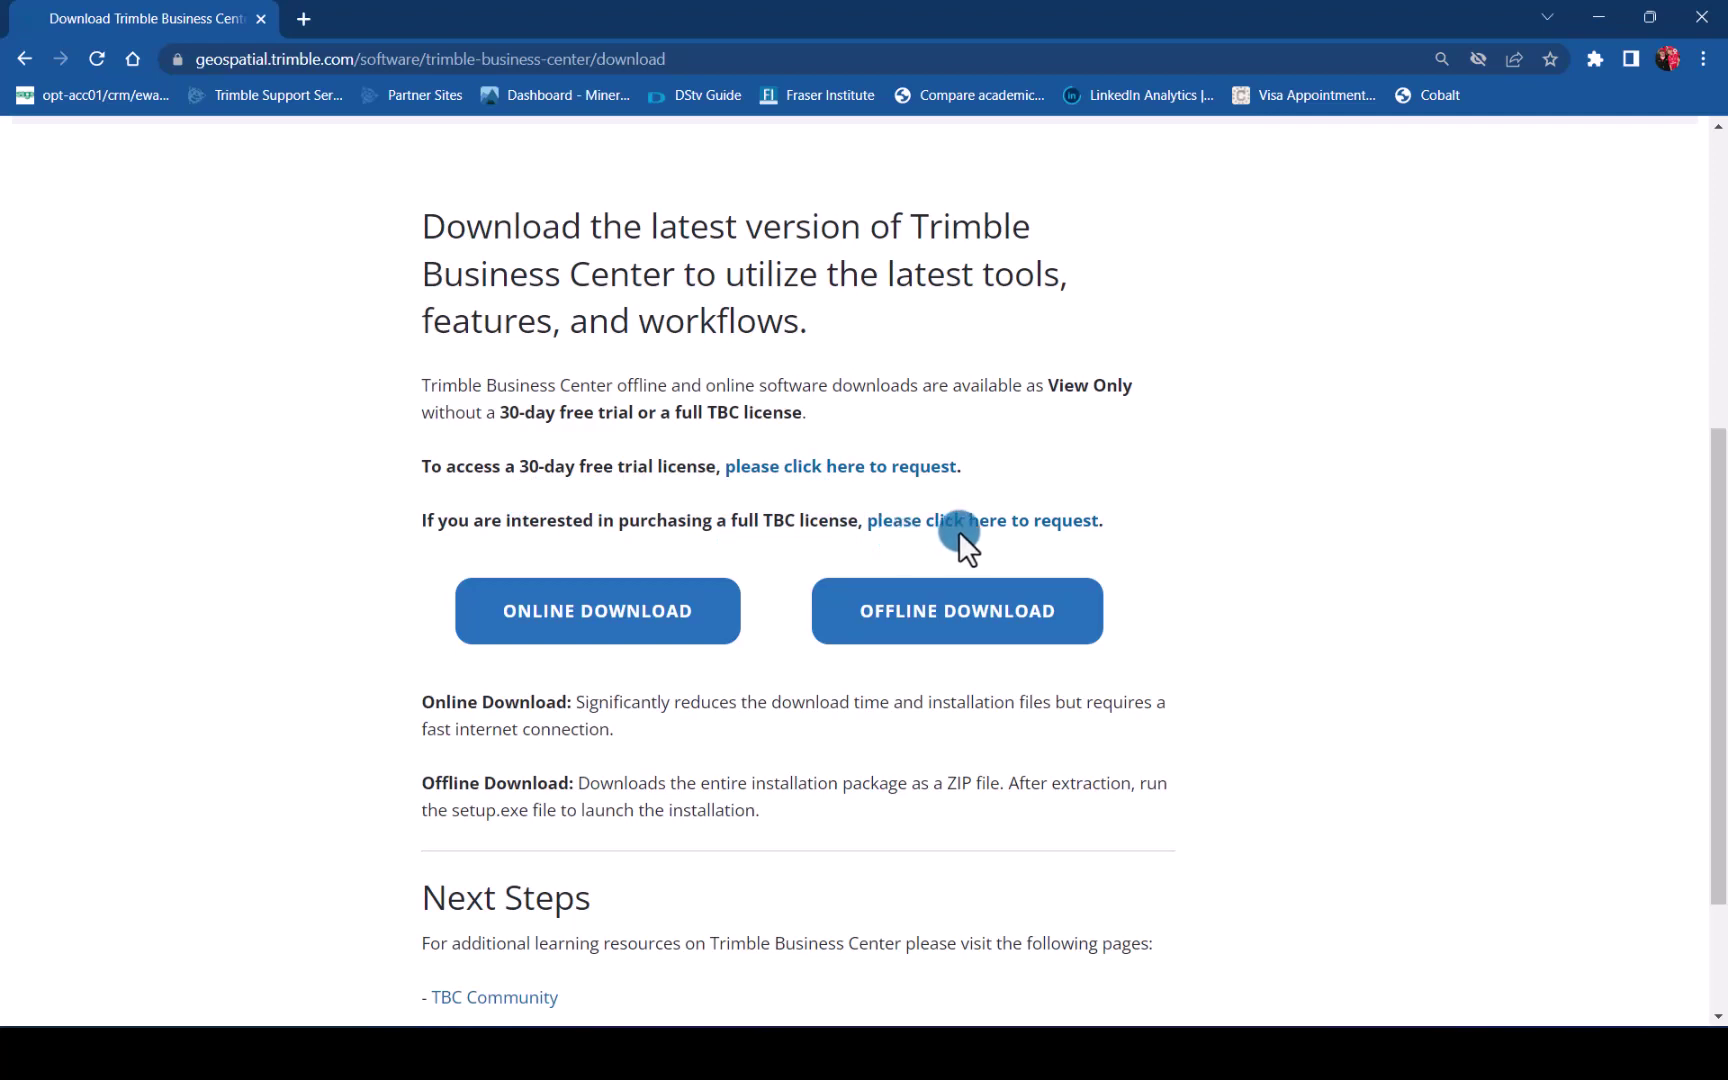
pyautogui.scroll(-2, 959, 531)
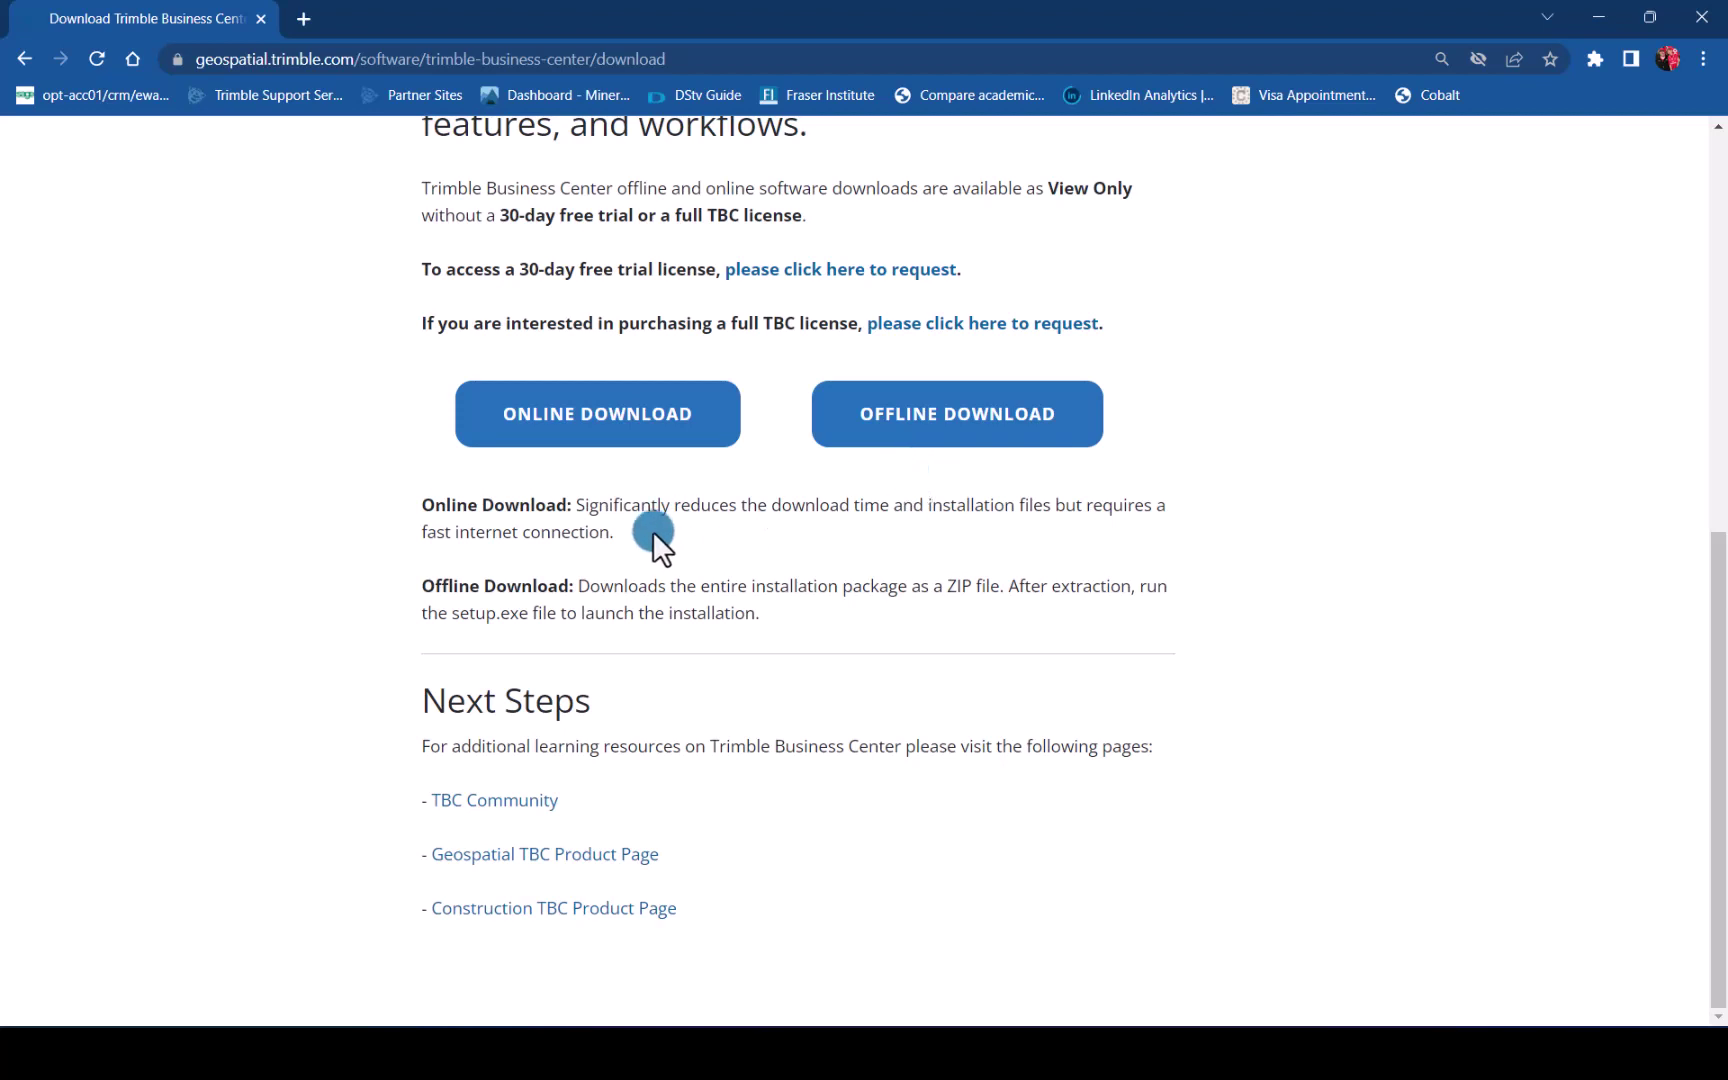
# Save the offline package tbc_5_81_full_setup.zip to Downloads and open its download menu.
pyautogui.click(971, 410)
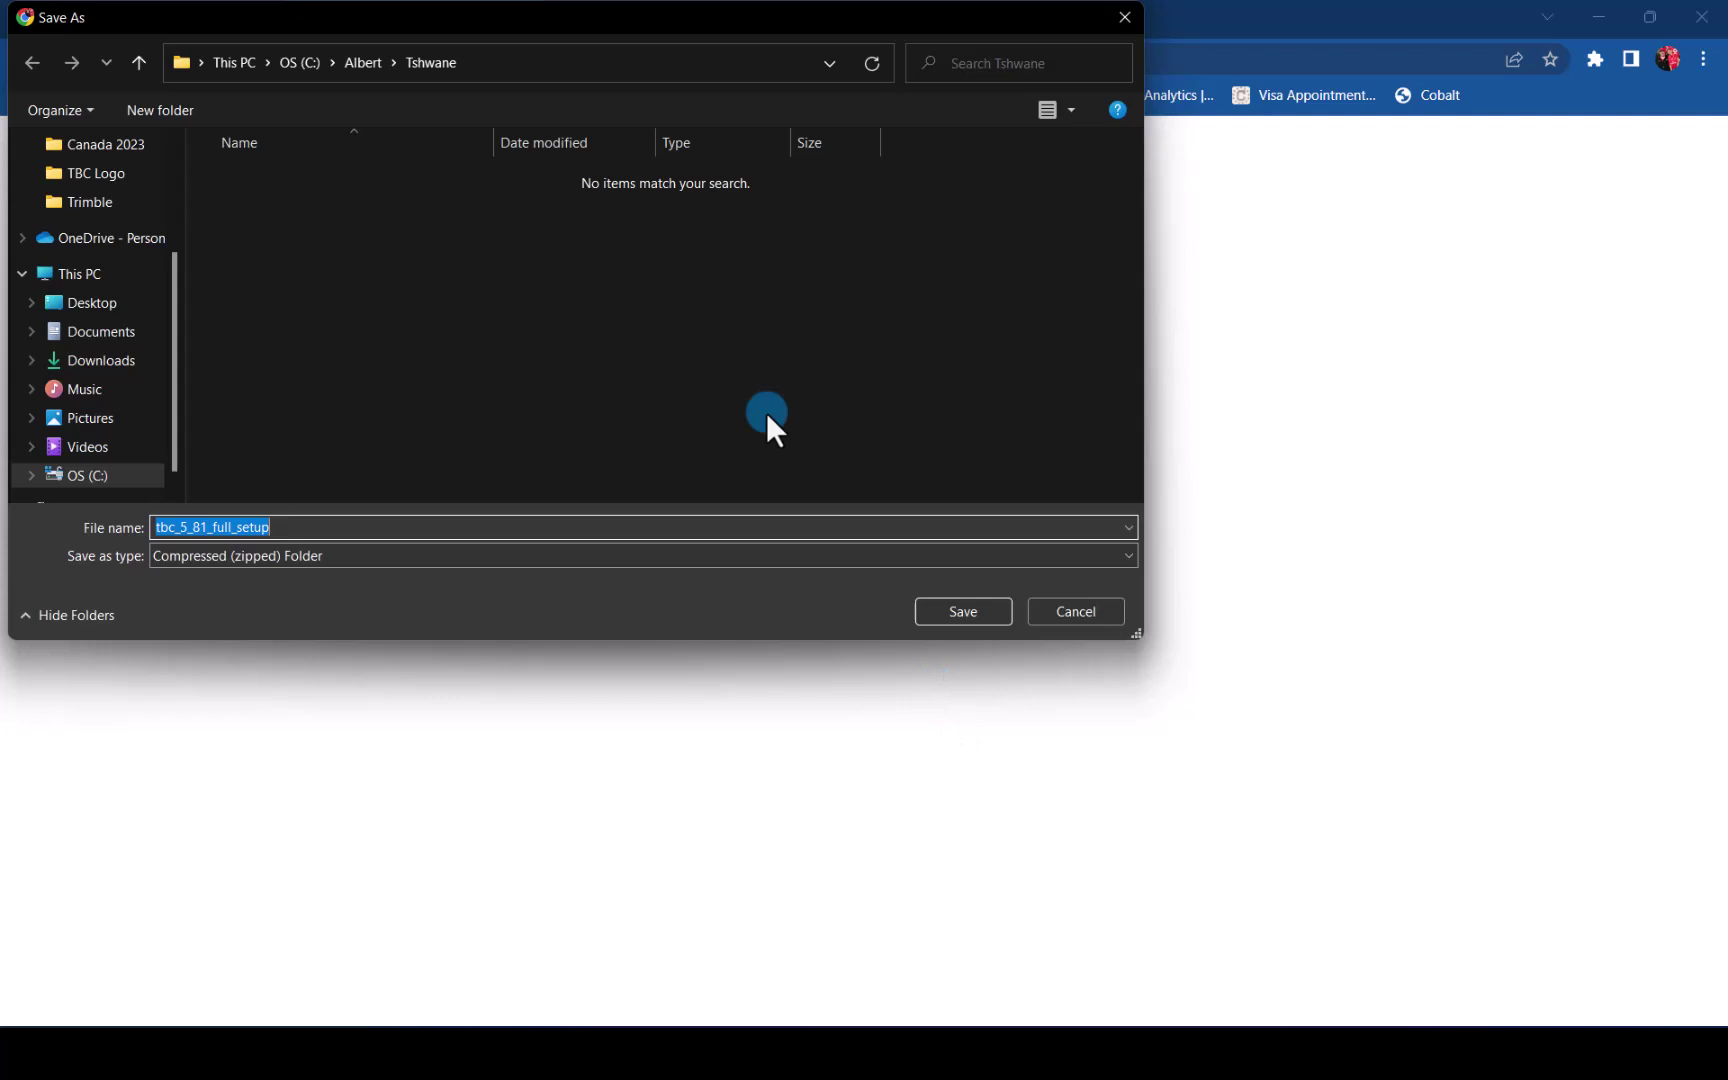
pyautogui.scroll(3, 96, 278)
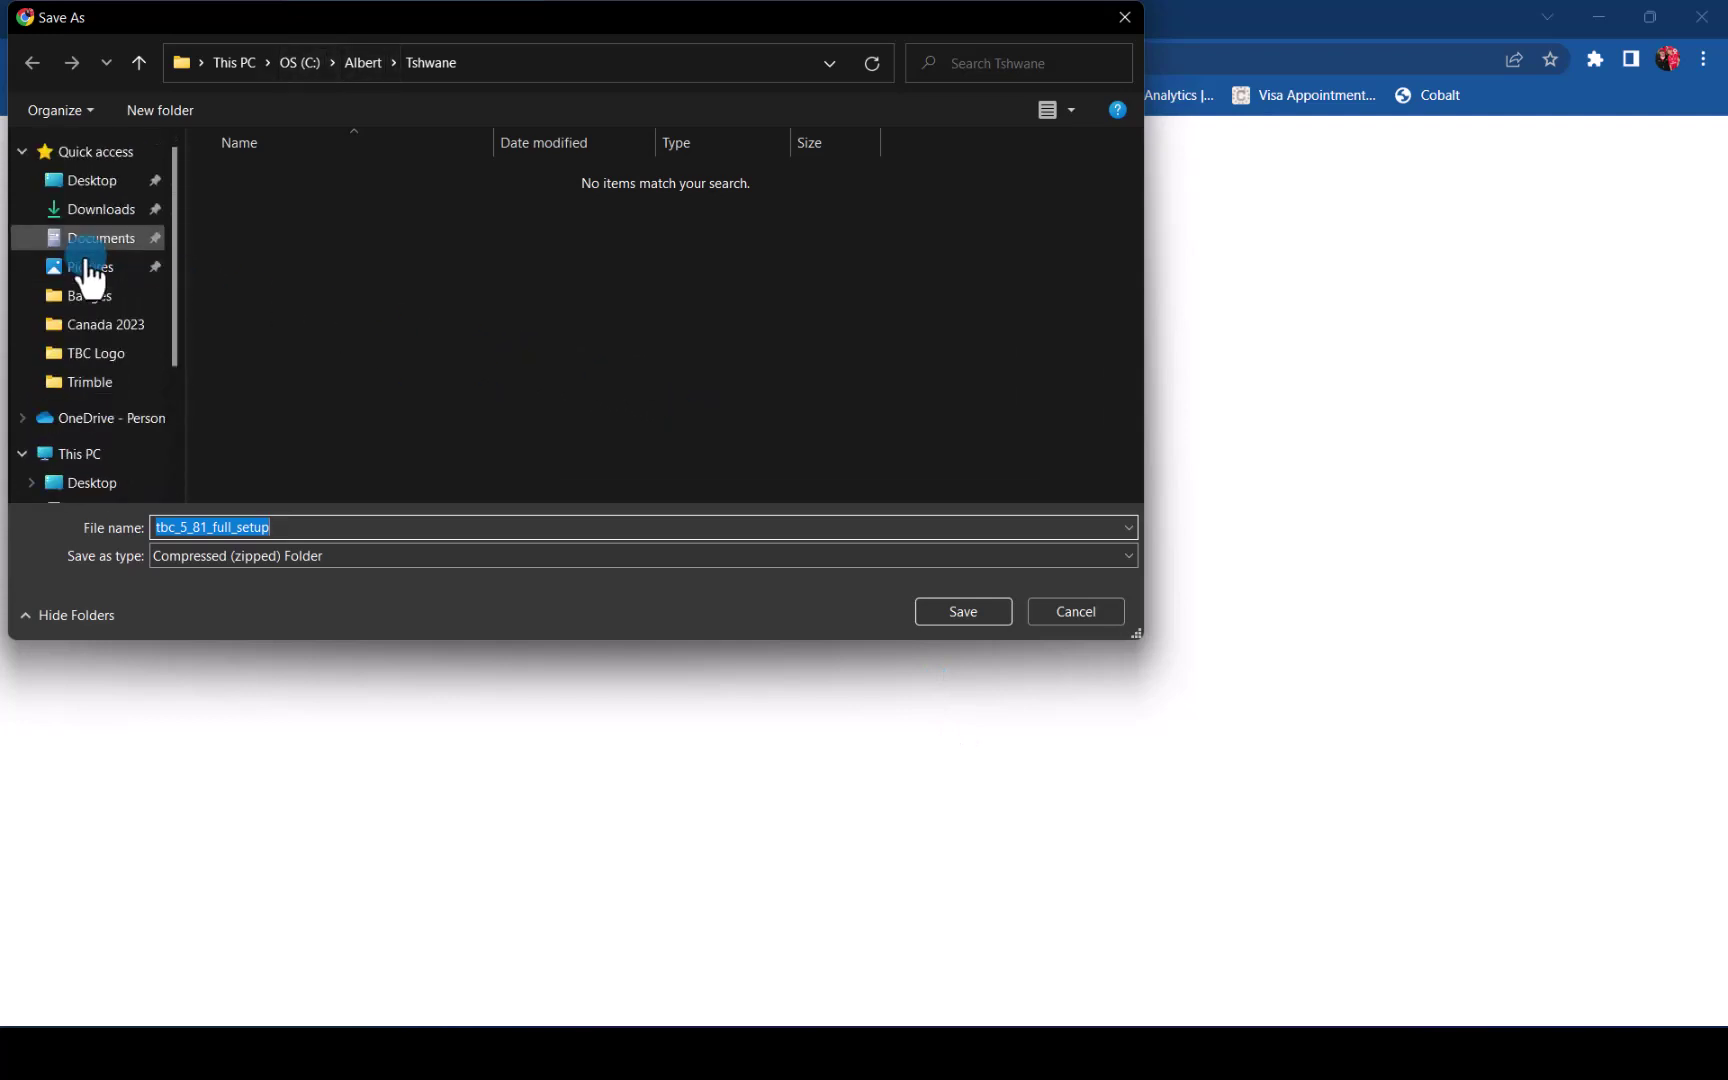
pyautogui.click(100, 210)
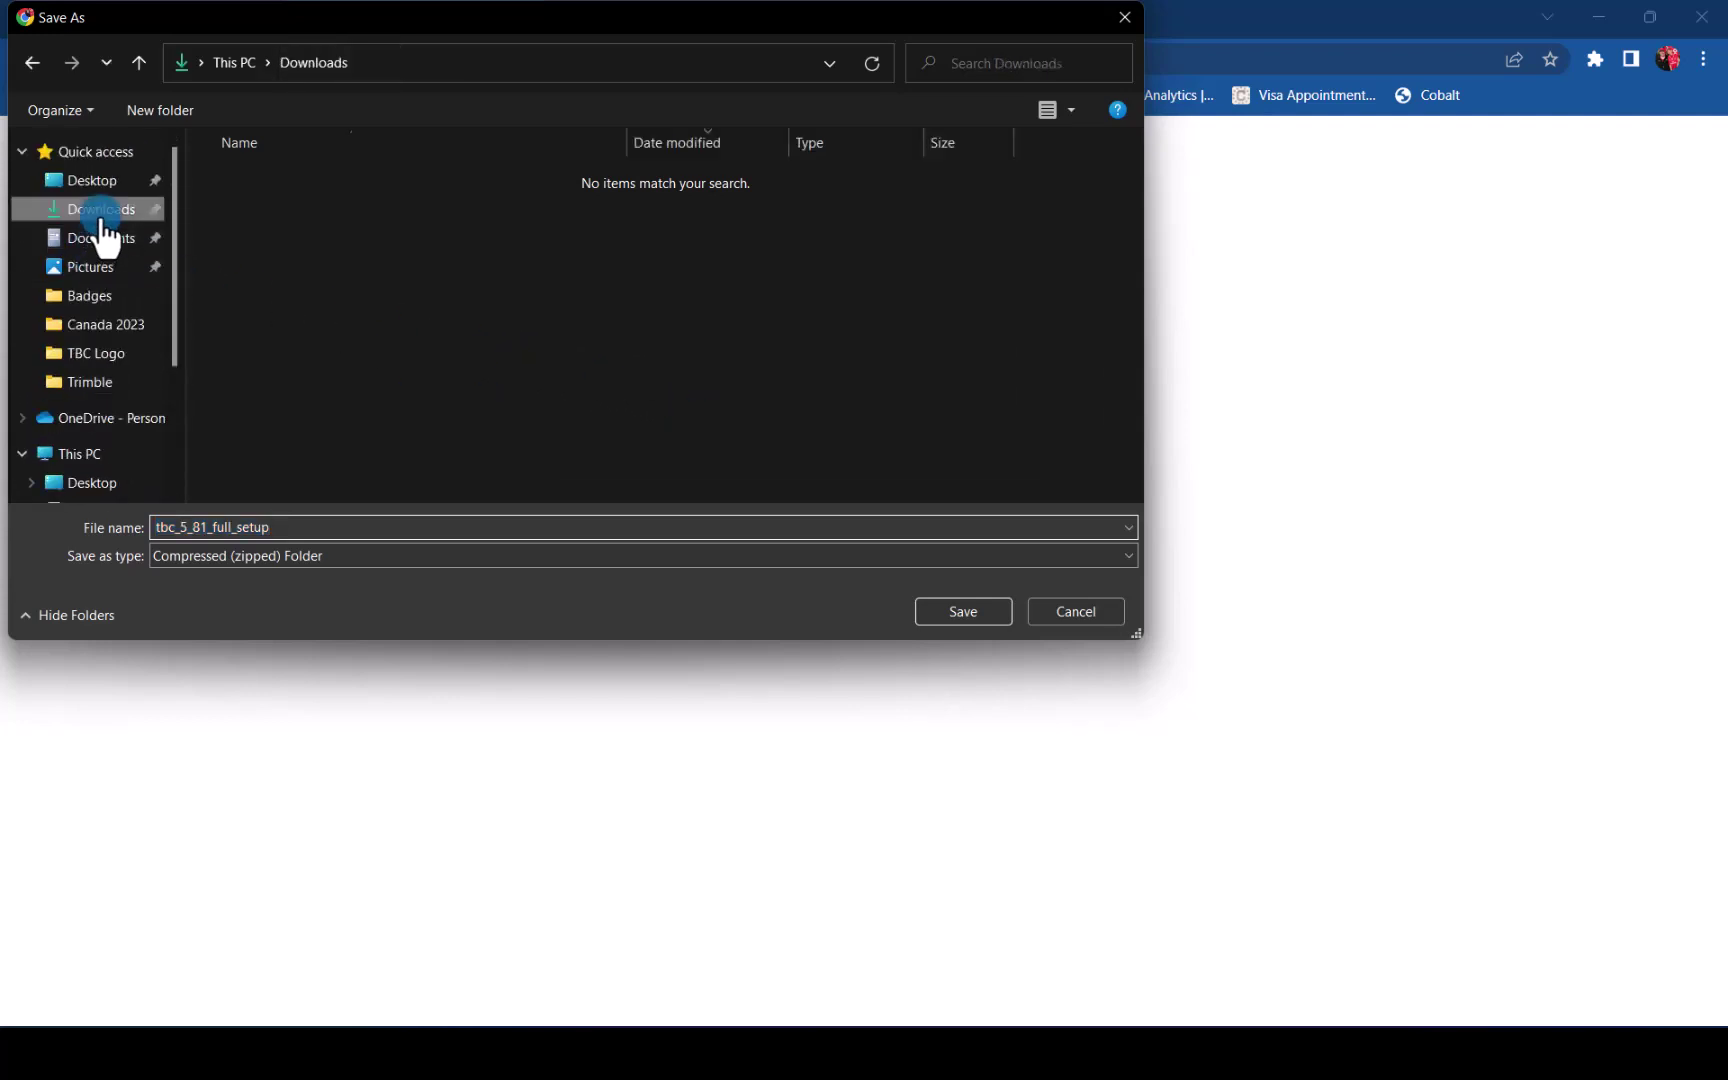
pyautogui.click(947, 607)
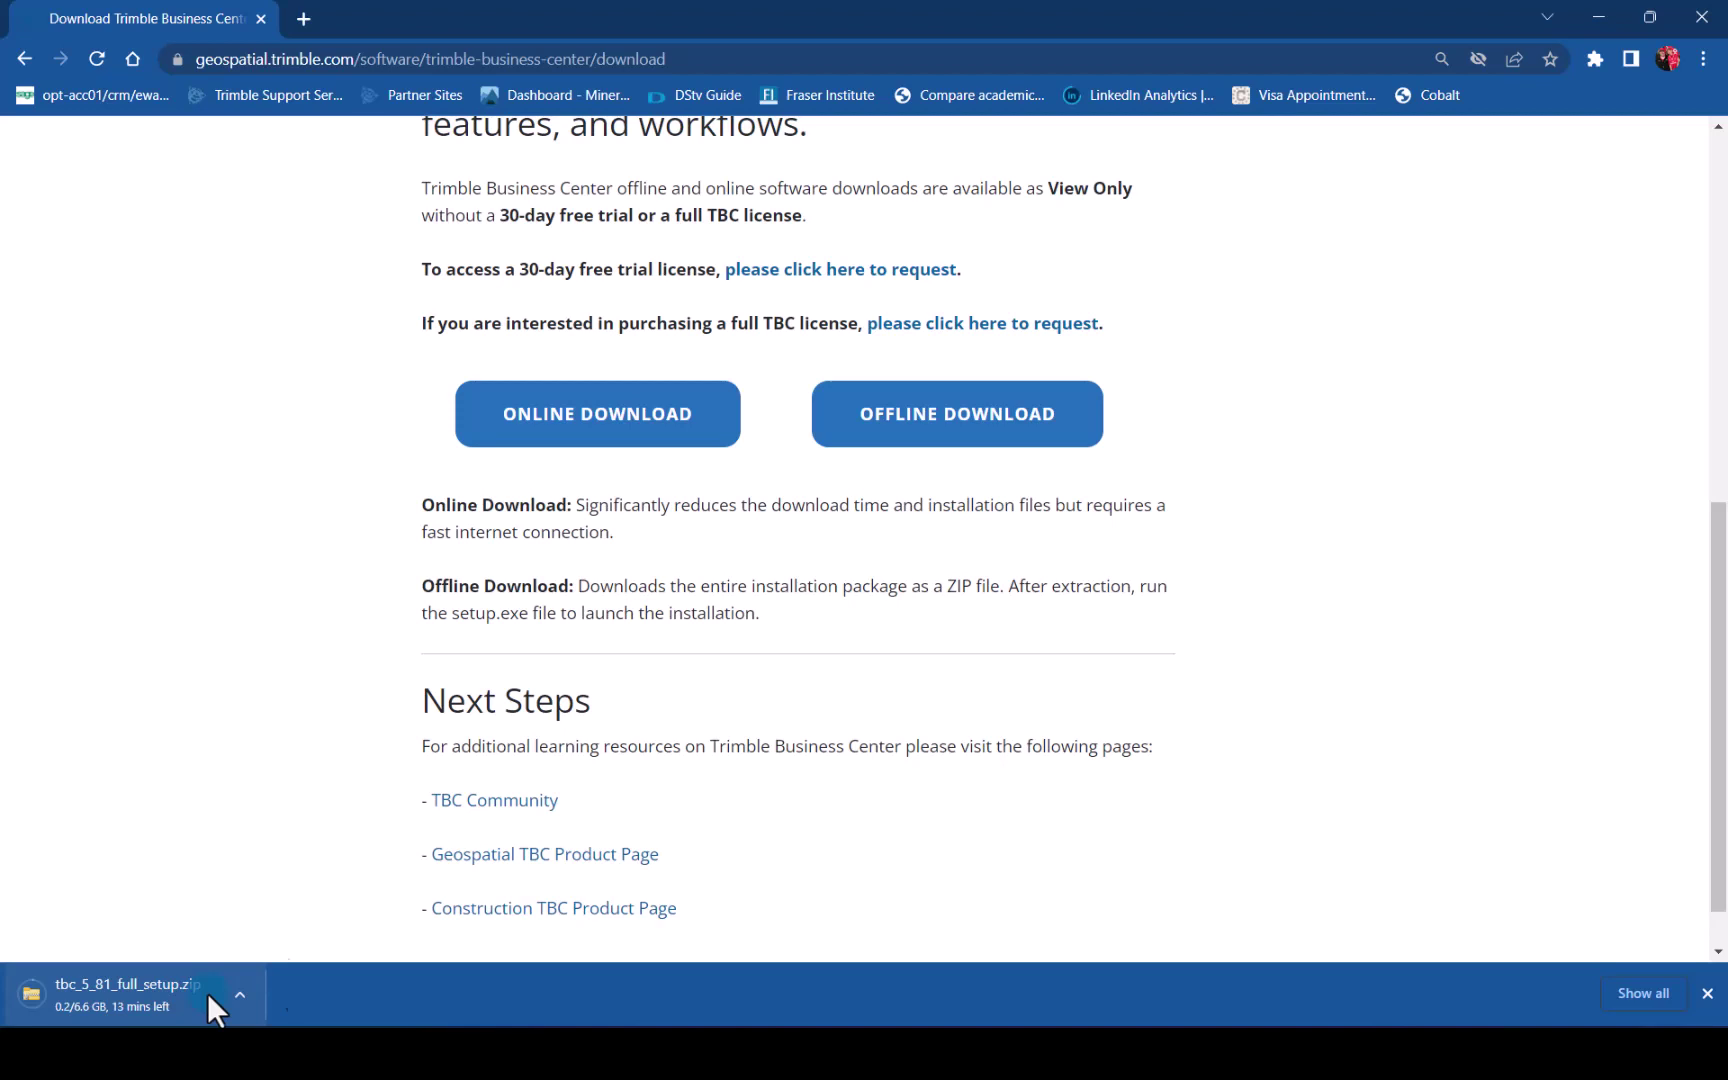
pyautogui.click(1210, 738)
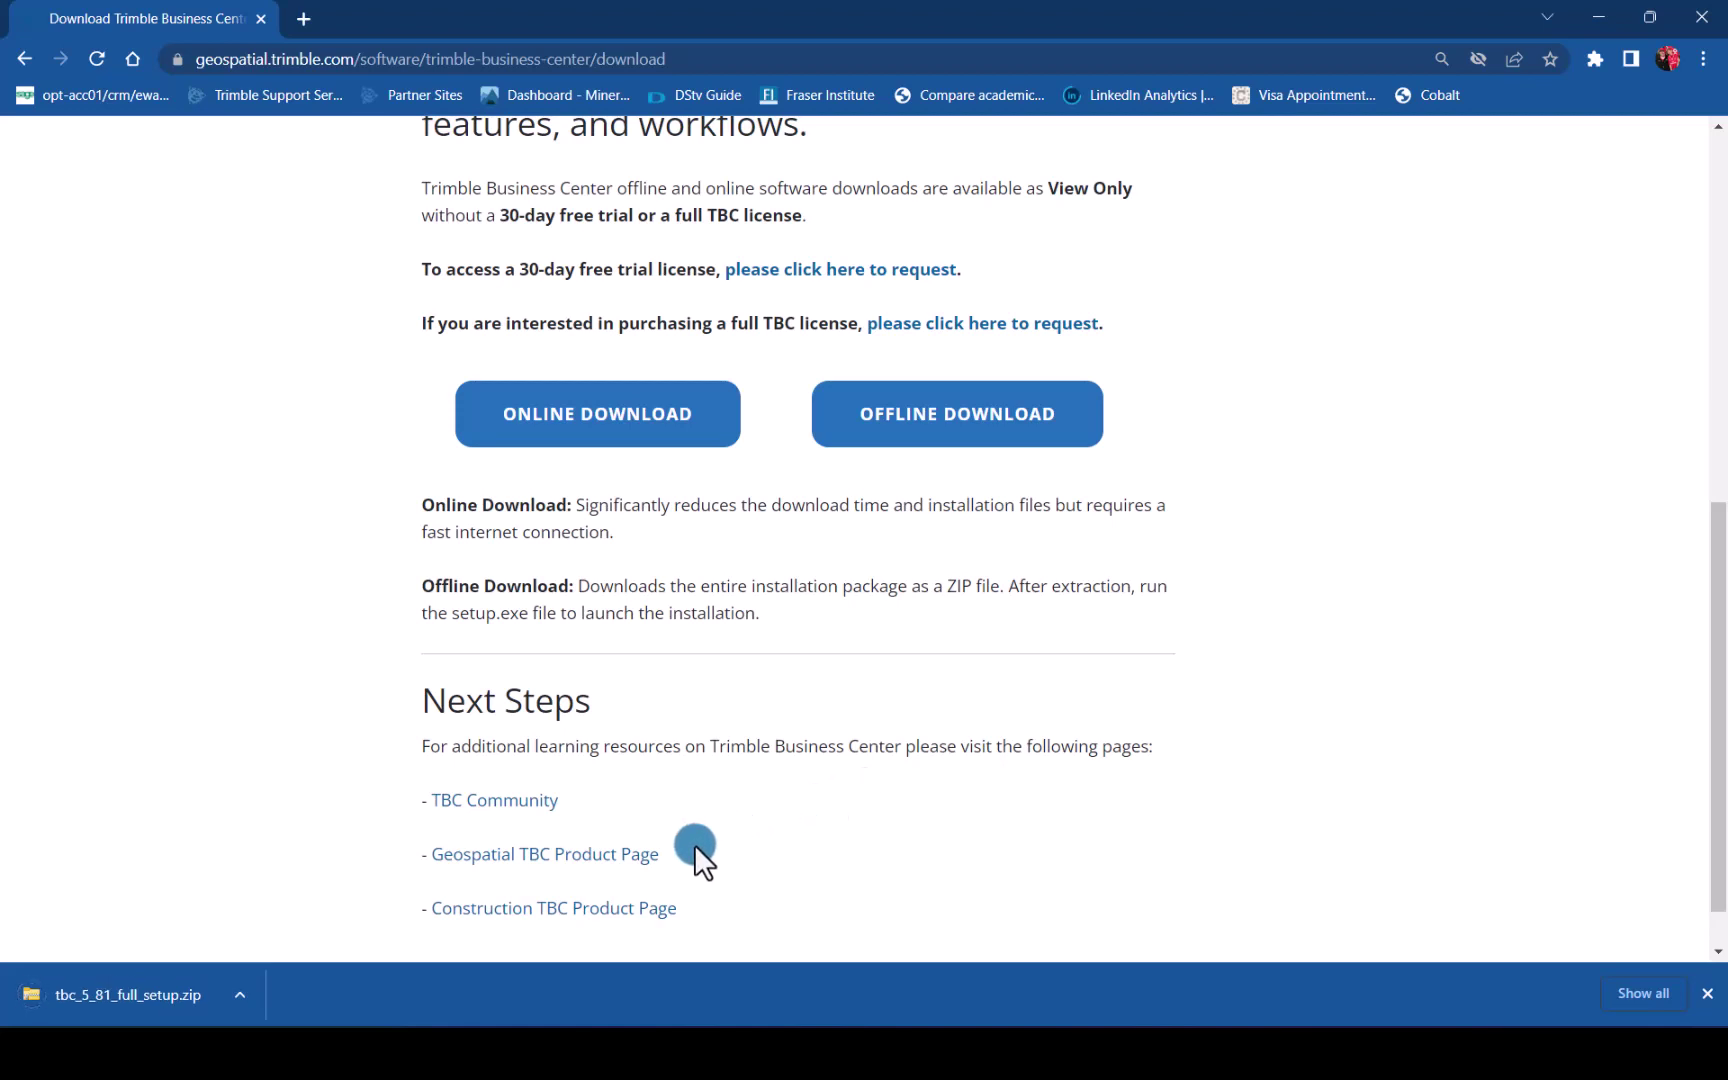
pyautogui.click(240, 994)
# Extract tbc_5_81_full_setup.zip into its own folder and scroll down to the Setup application.
pyautogui.click(329, 913)
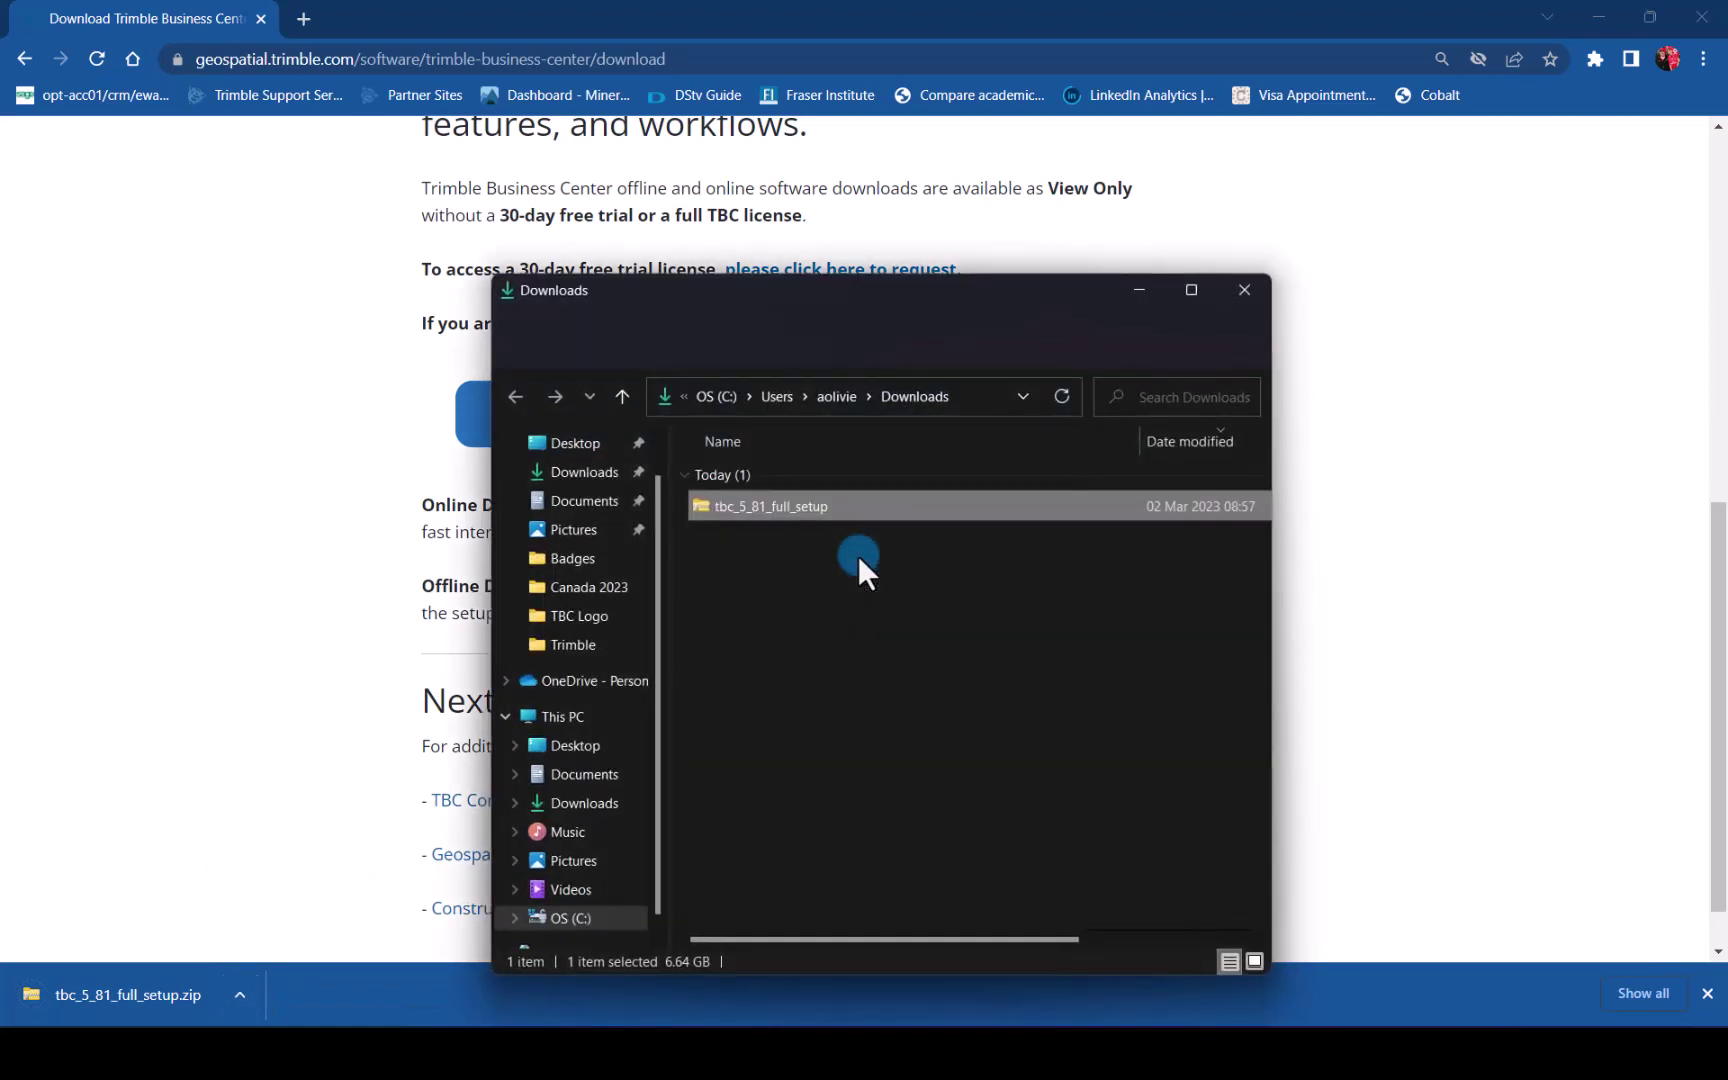
pyautogui.doubleClick(775, 507)
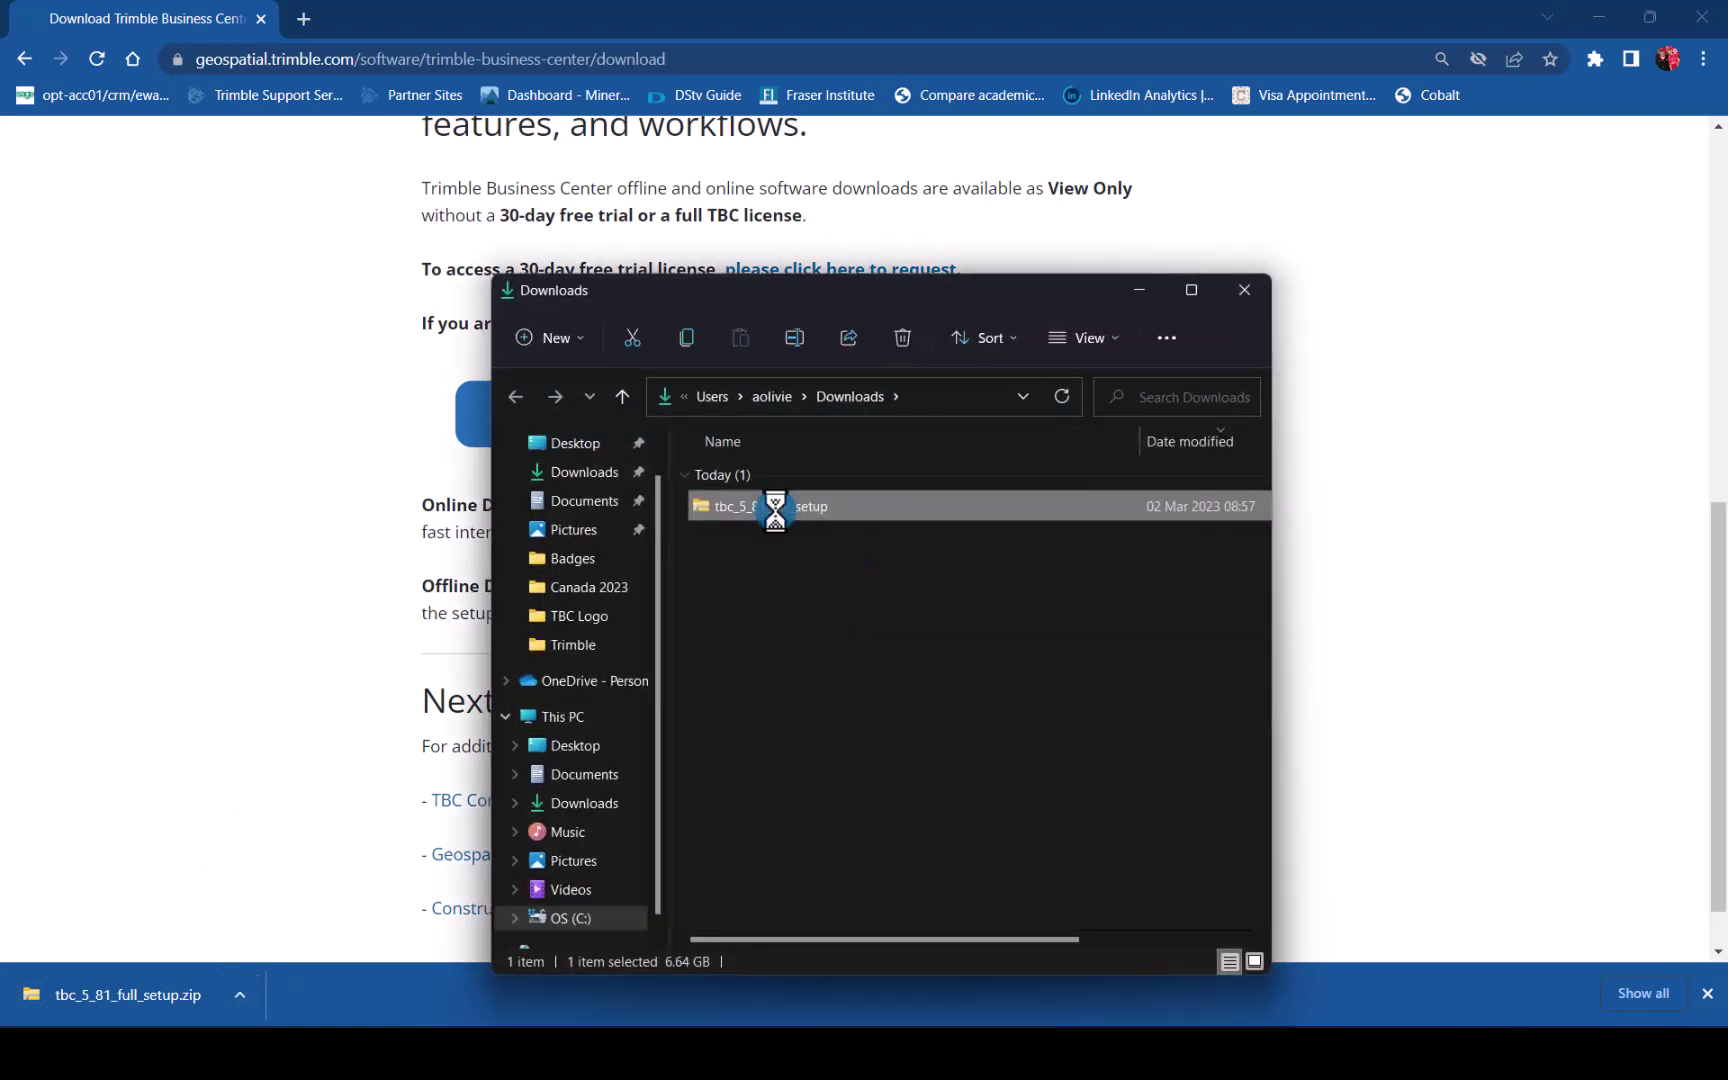
pyautogui.rightClick(774, 507)
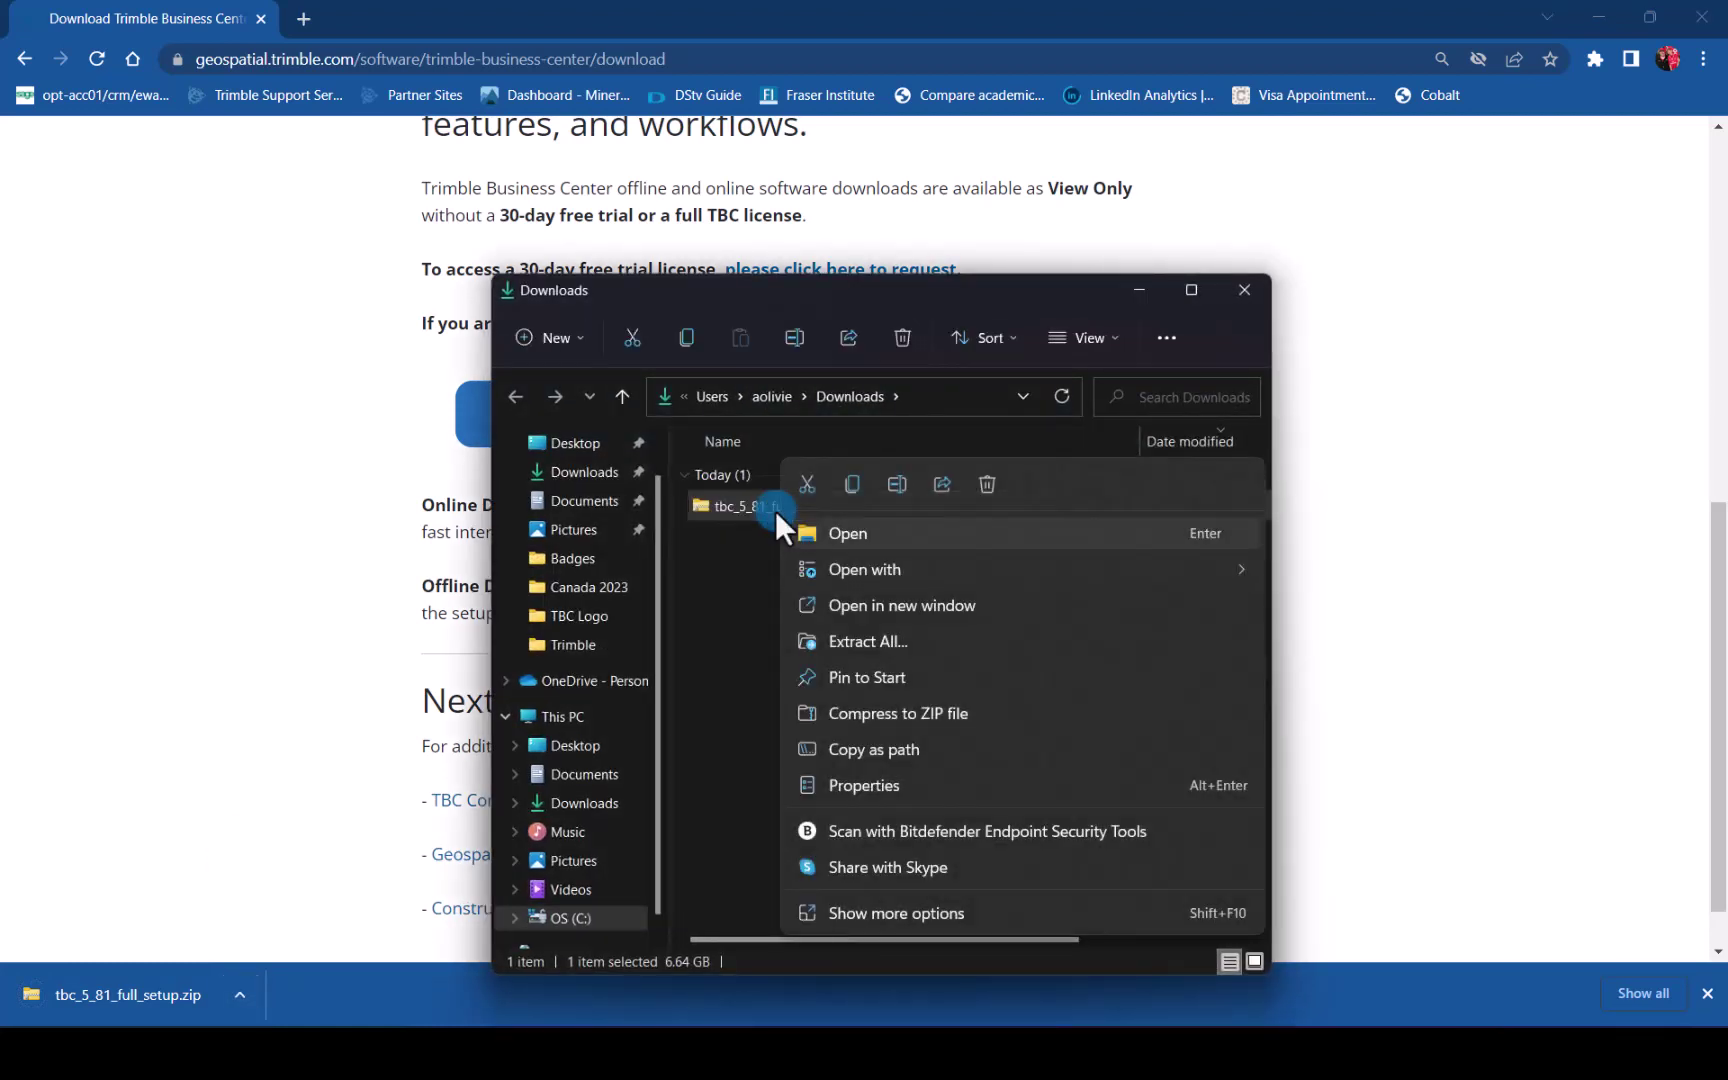
pyautogui.click(895, 642)
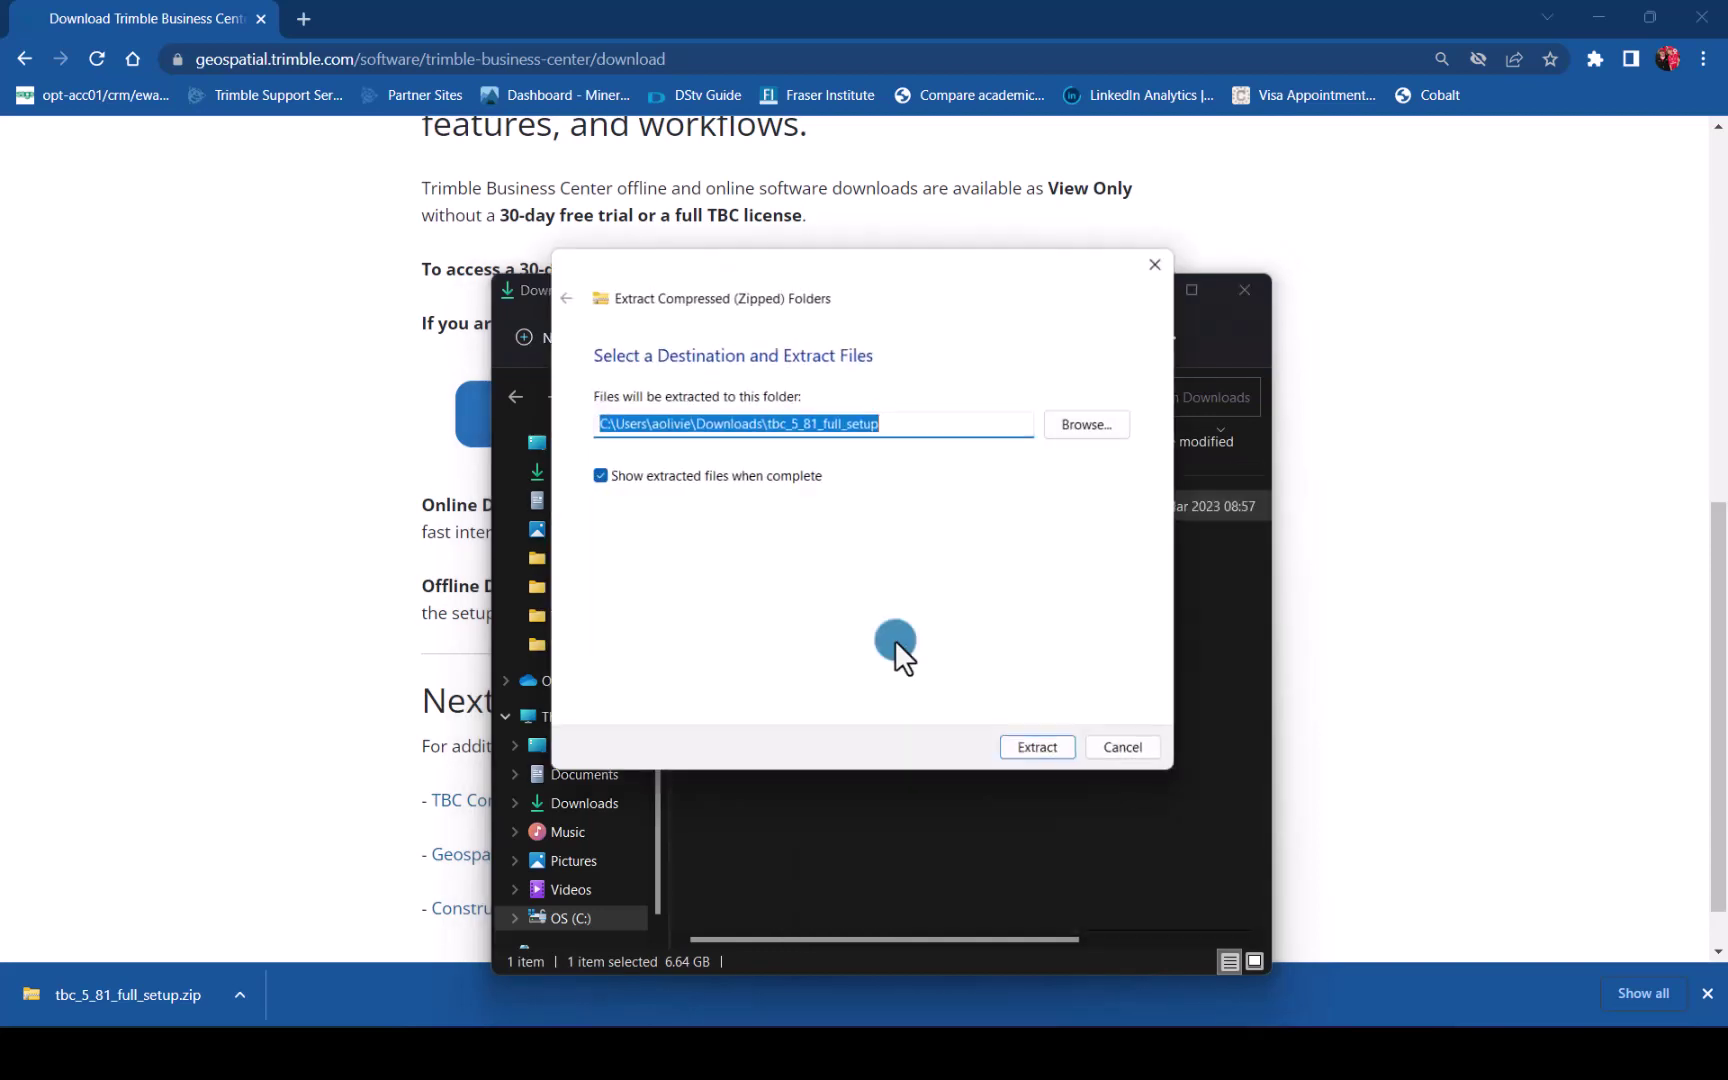
pyautogui.click(1034, 753)
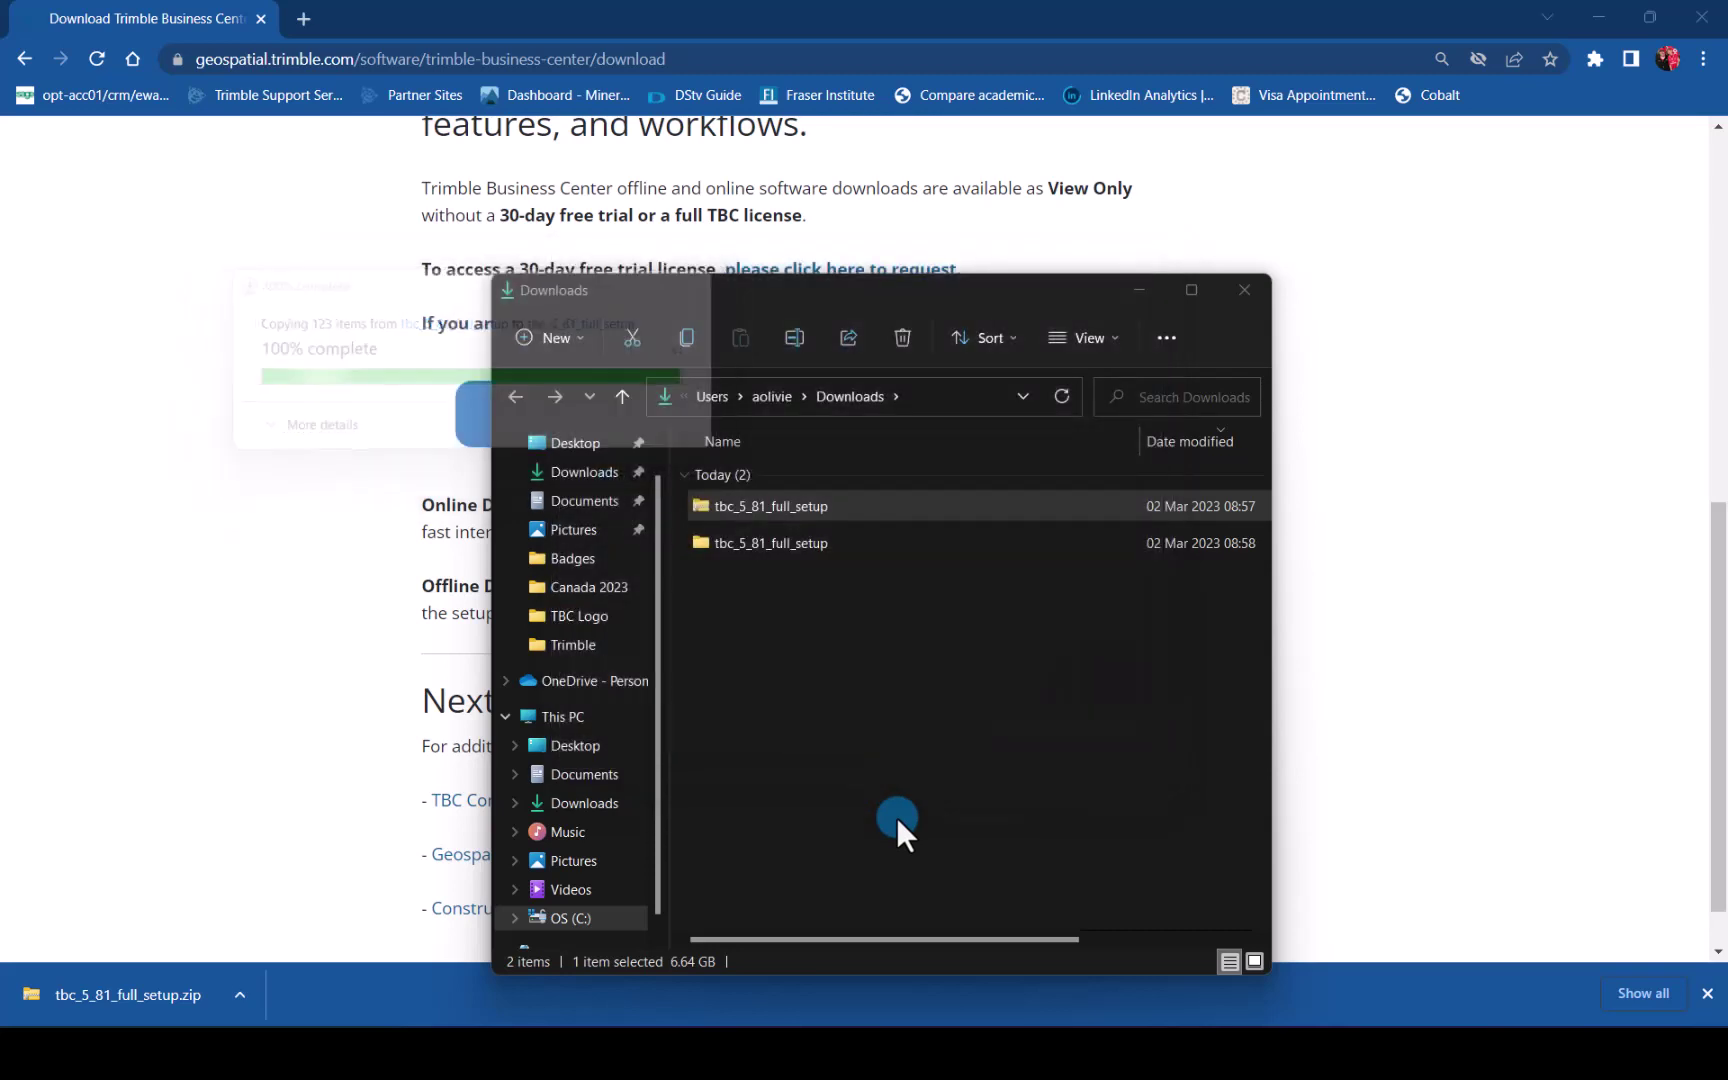
pyautogui.scroll(-10, 872, 606)
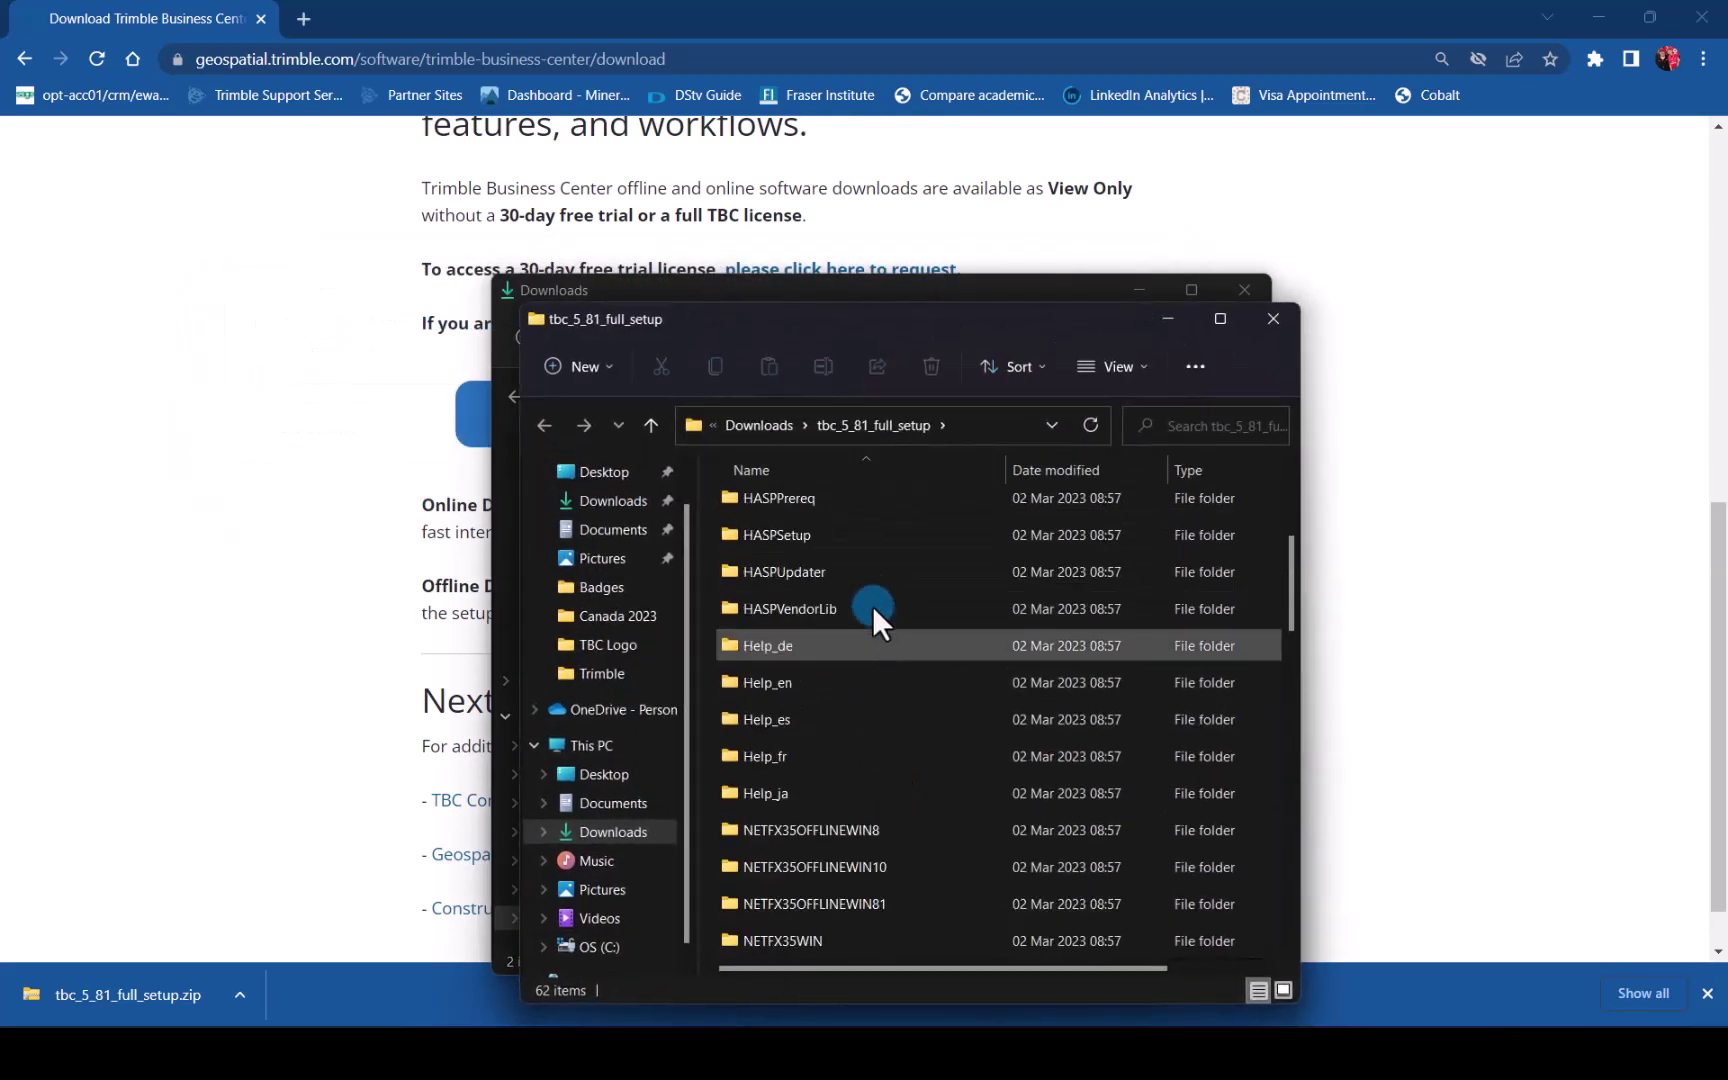
pyautogui.scroll(-3, 873, 605)
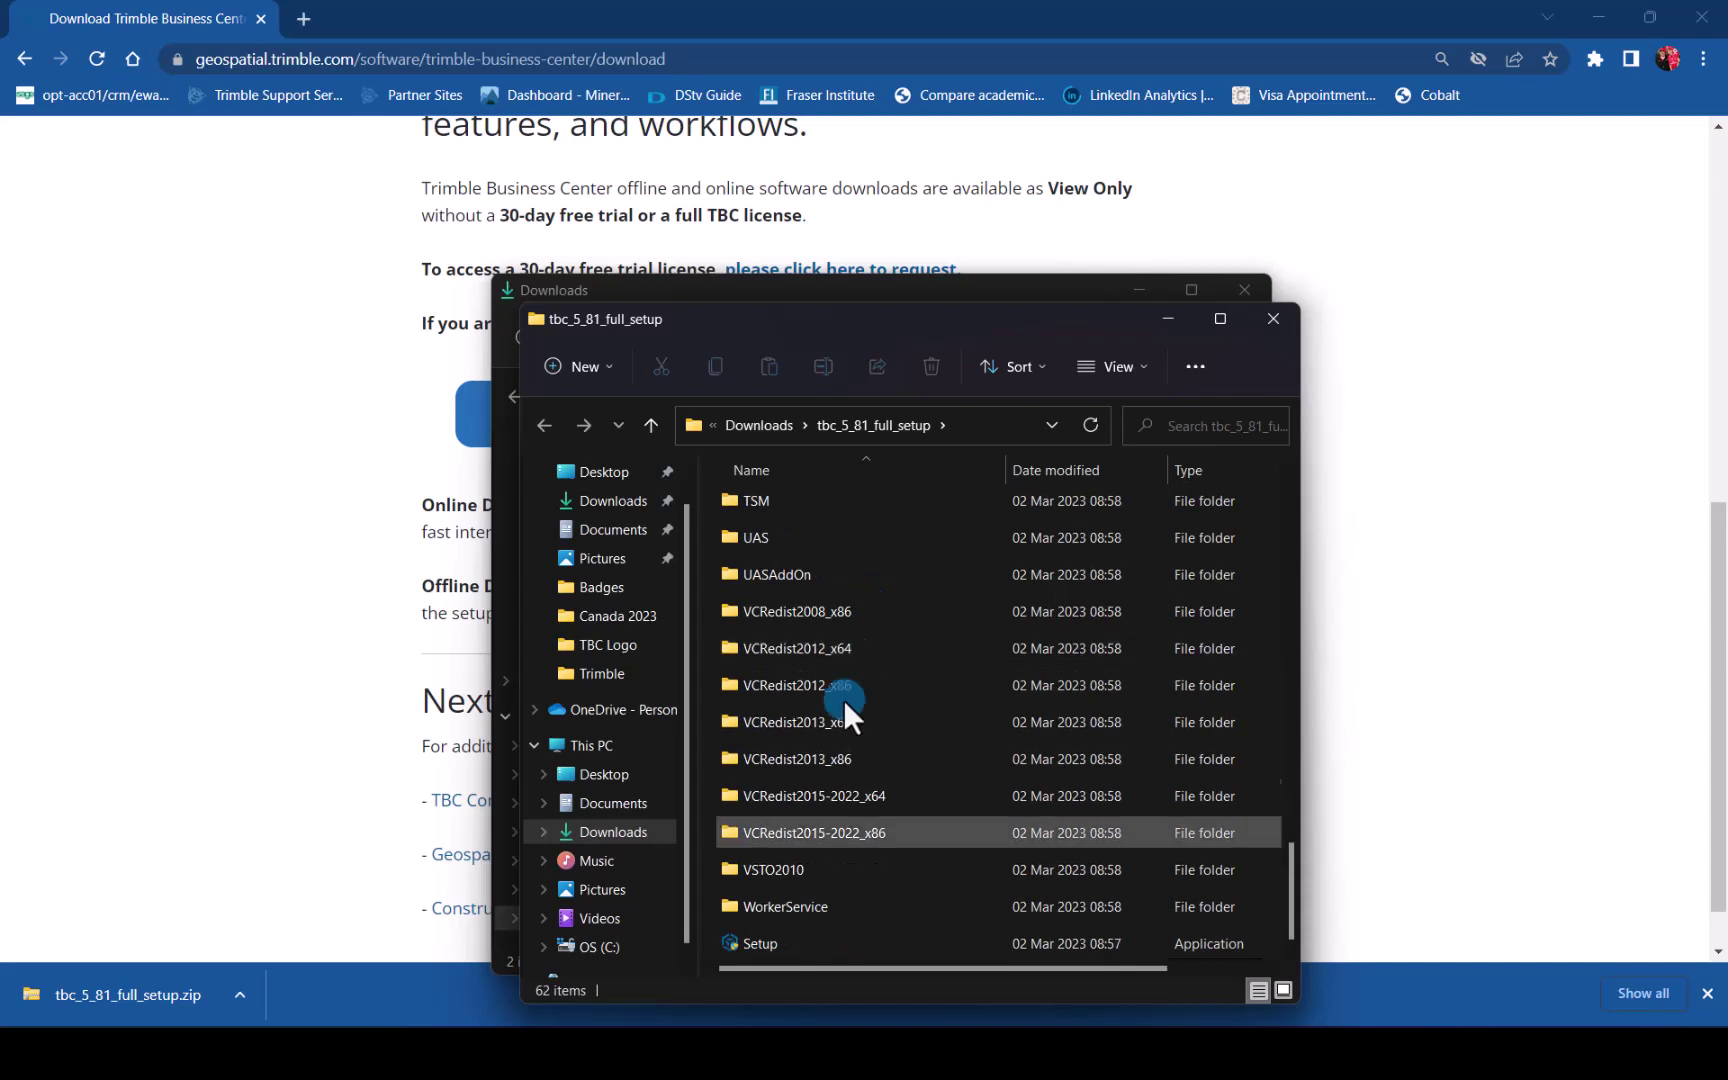
# Run Setup with English (United Kingdom) as default language and continue past the Welcome page.
pyautogui.doubleClick(763, 944)
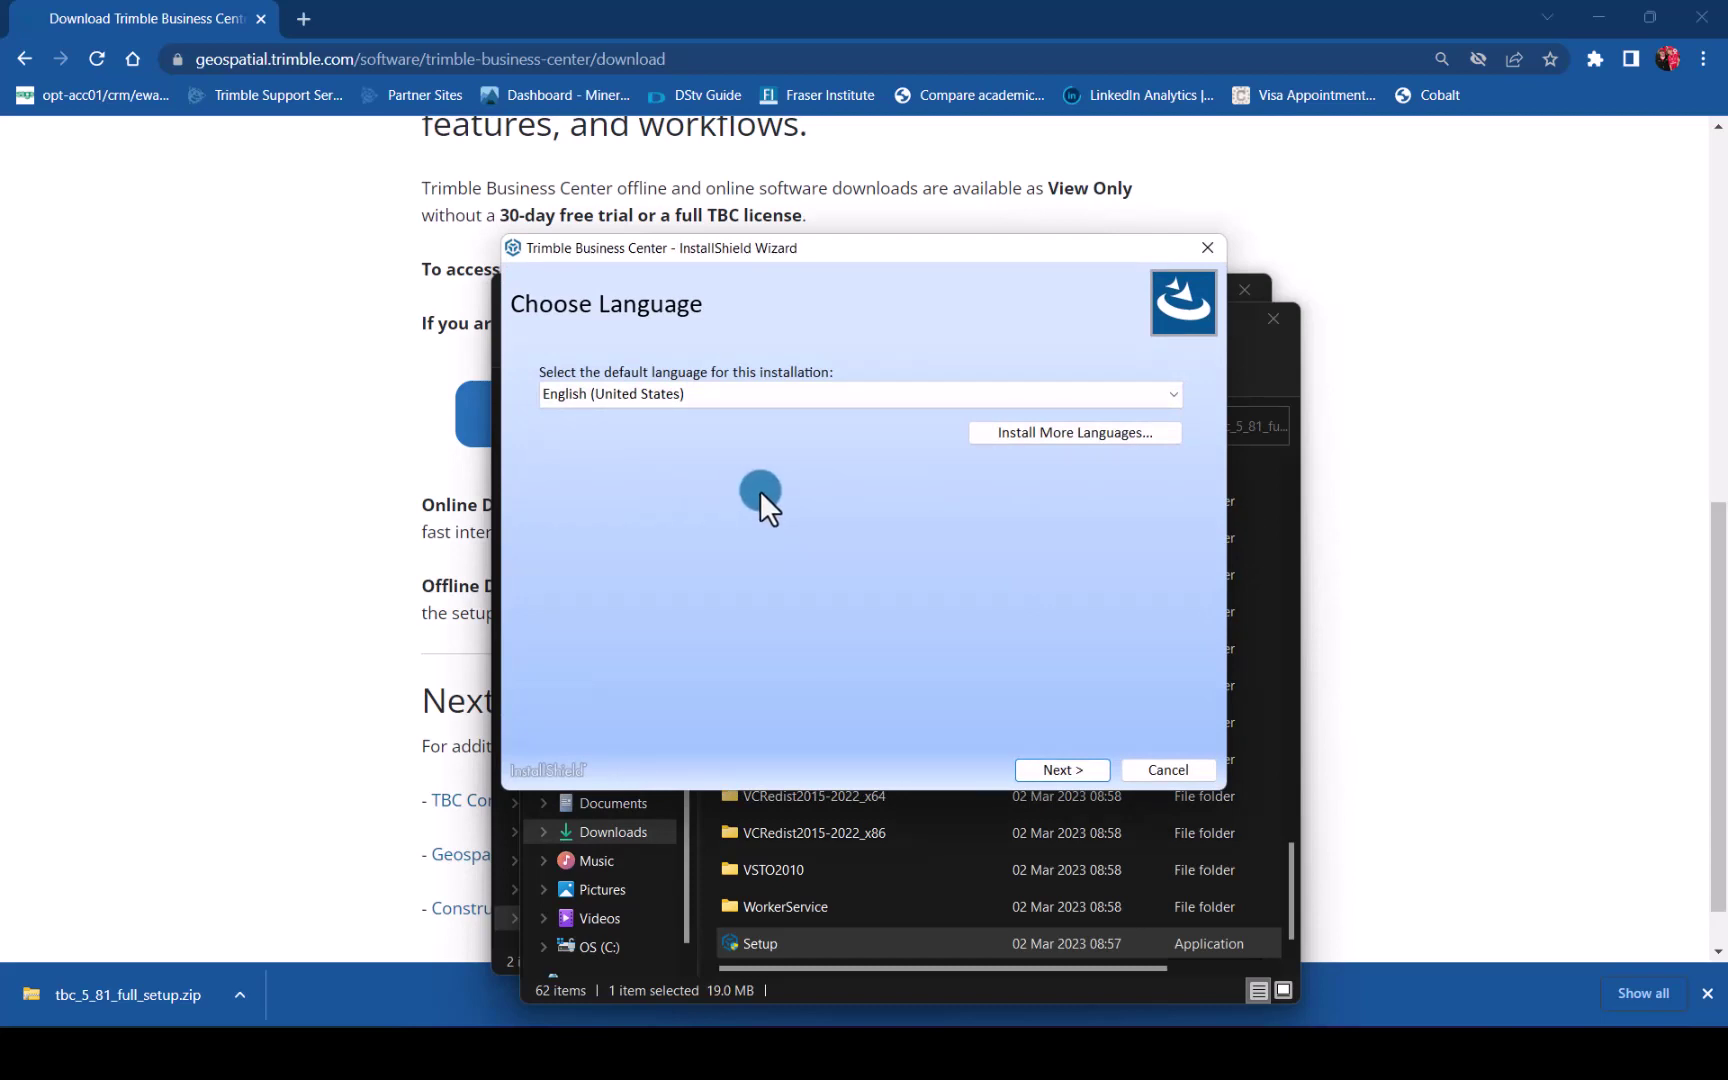
pyautogui.click(1088, 434)
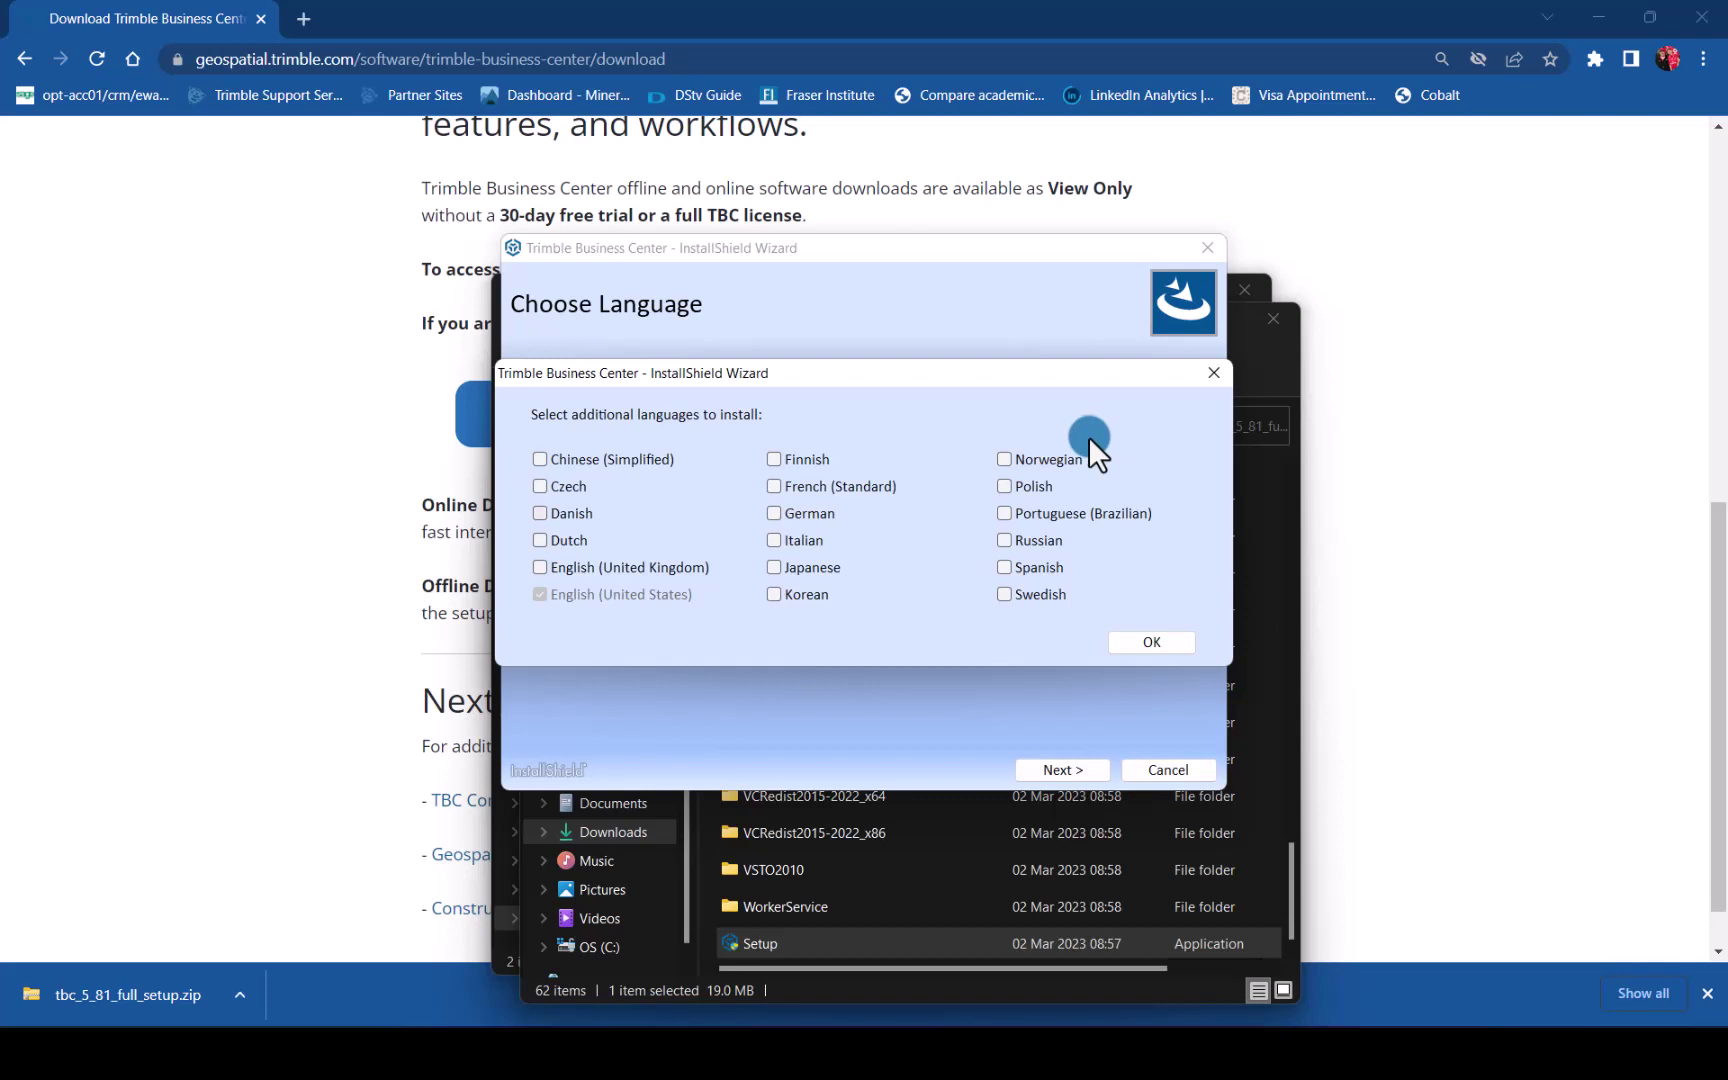
pyautogui.click(1155, 646)
pyautogui.click(979, 391)
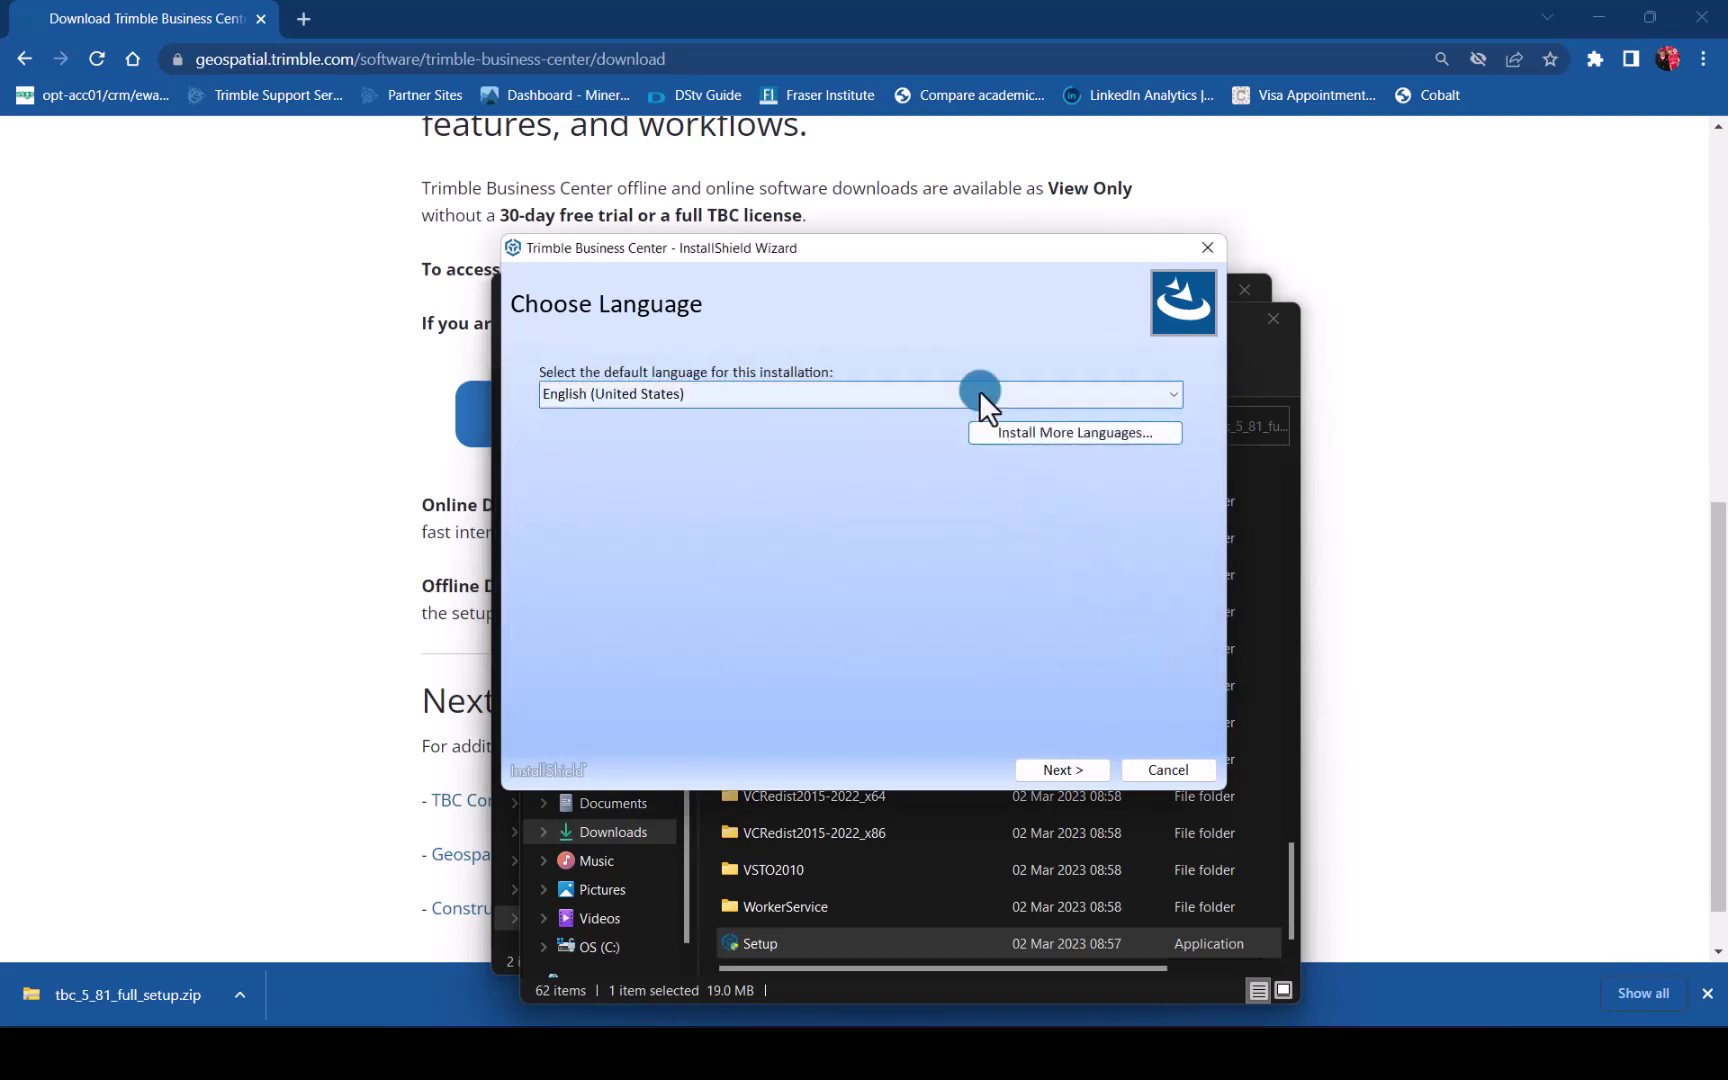
pyautogui.click(636, 490)
pyautogui.click(1051, 770)
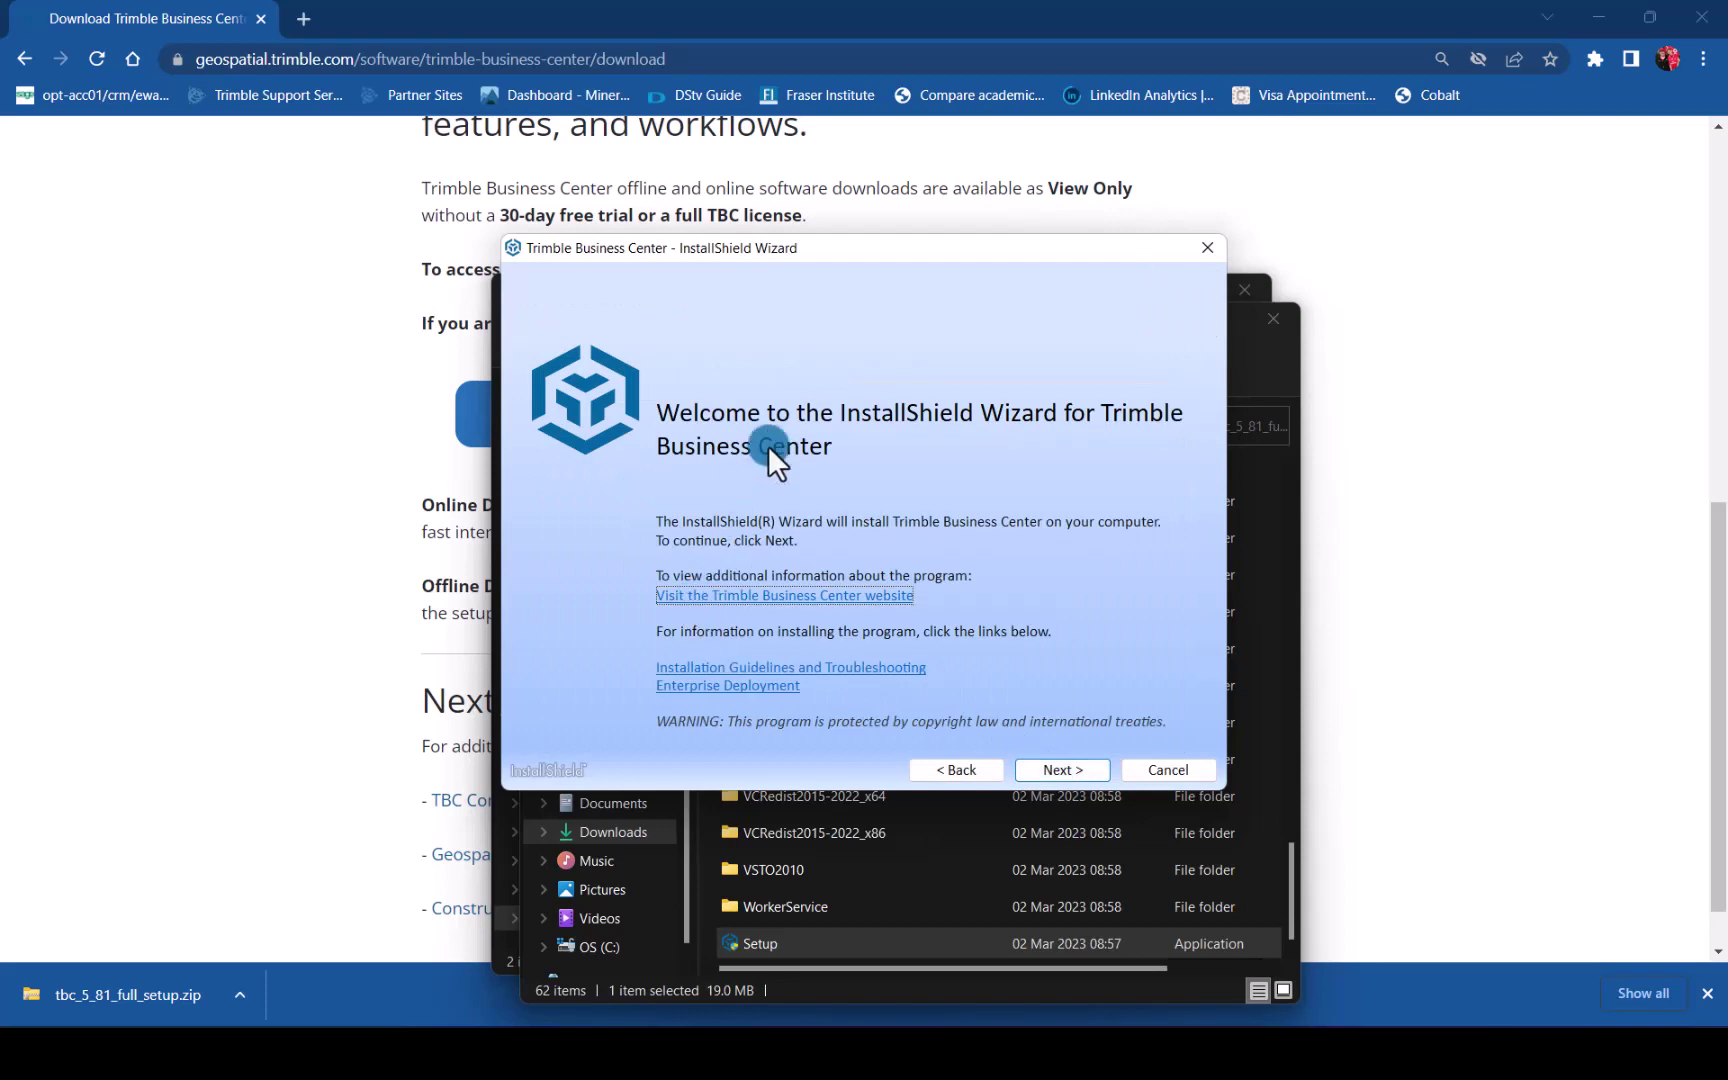
pyautogui.click(1064, 771)
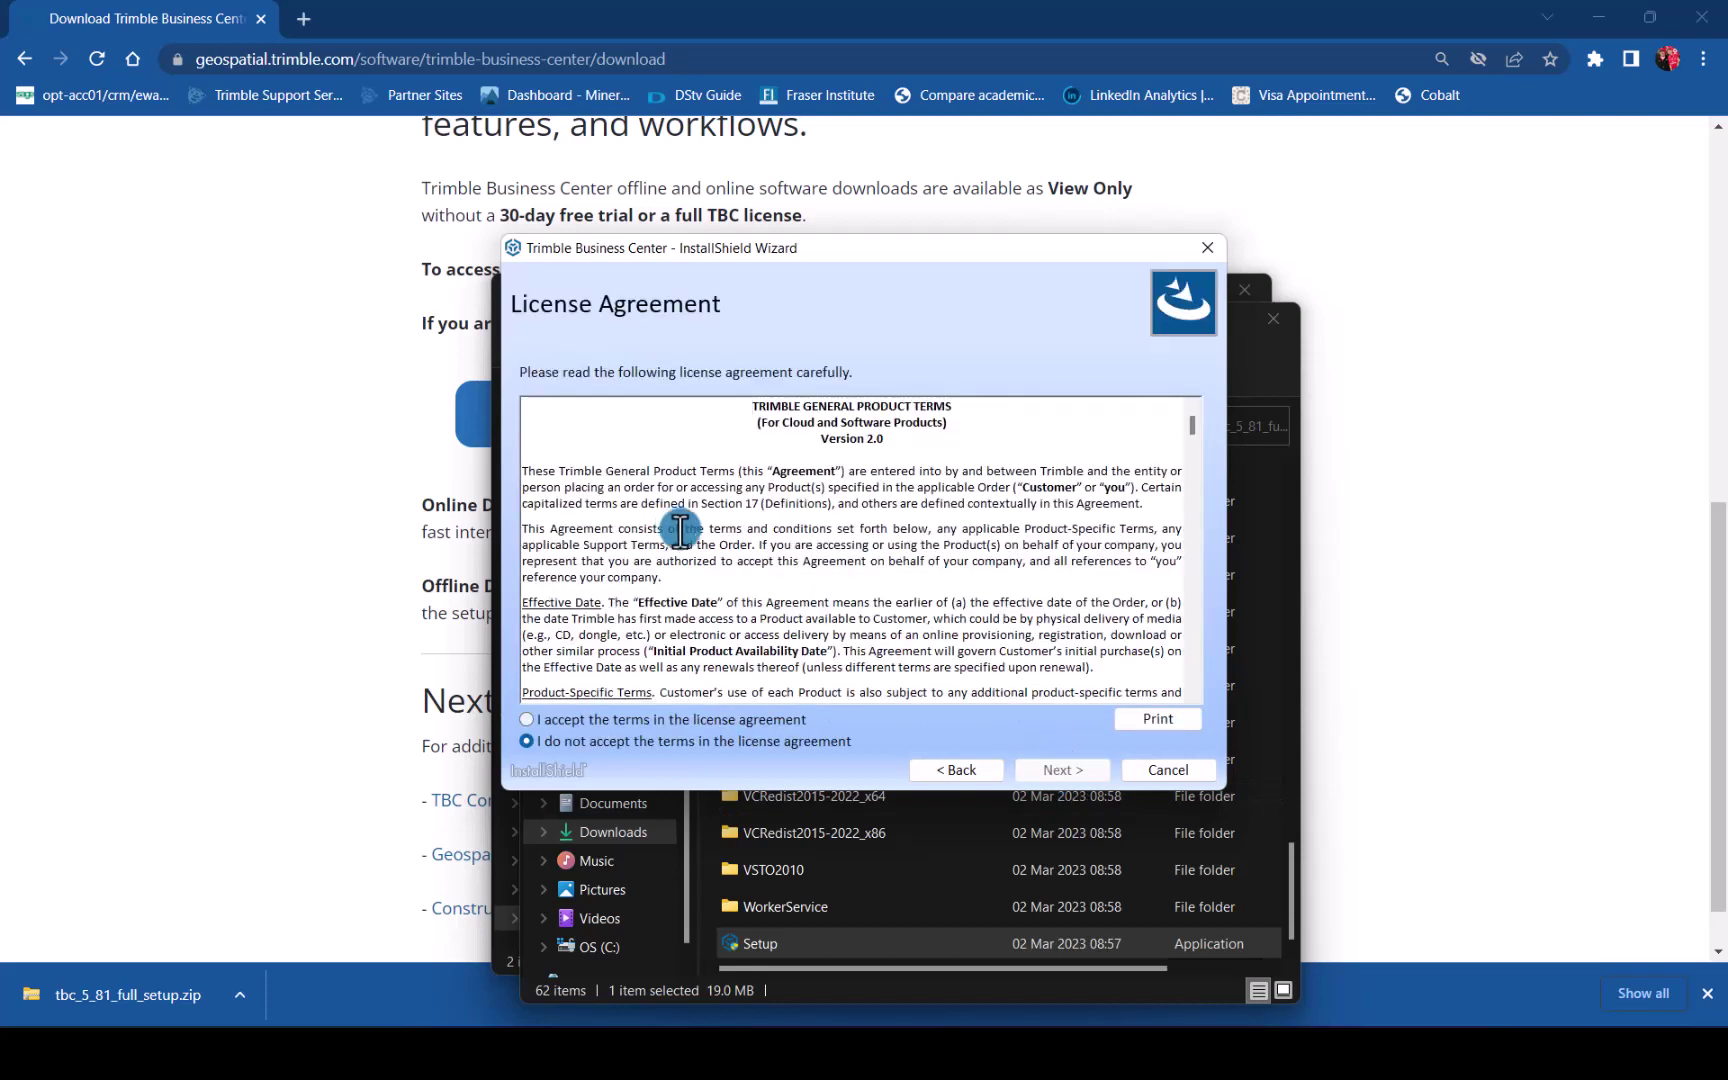
# Accept the licence terms and choose to install Trimble Business Center itself.
pyautogui.click(573, 720)
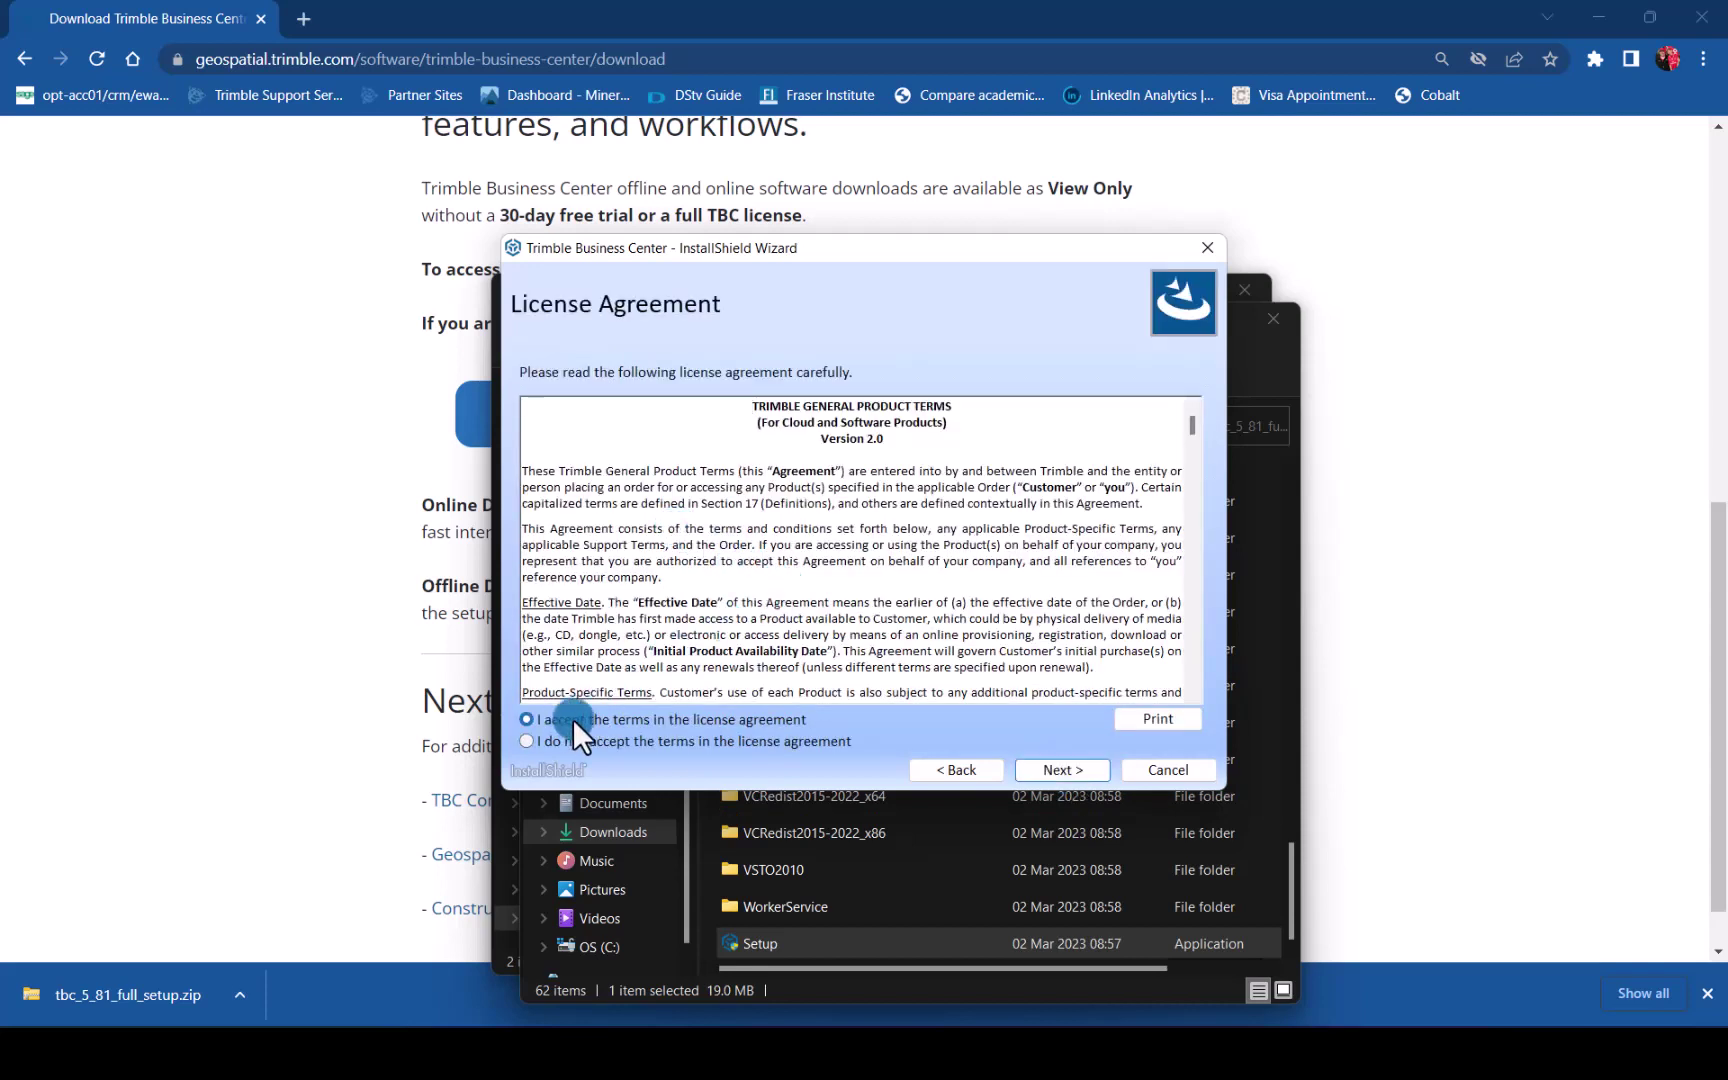
pyautogui.click(1052, 770)
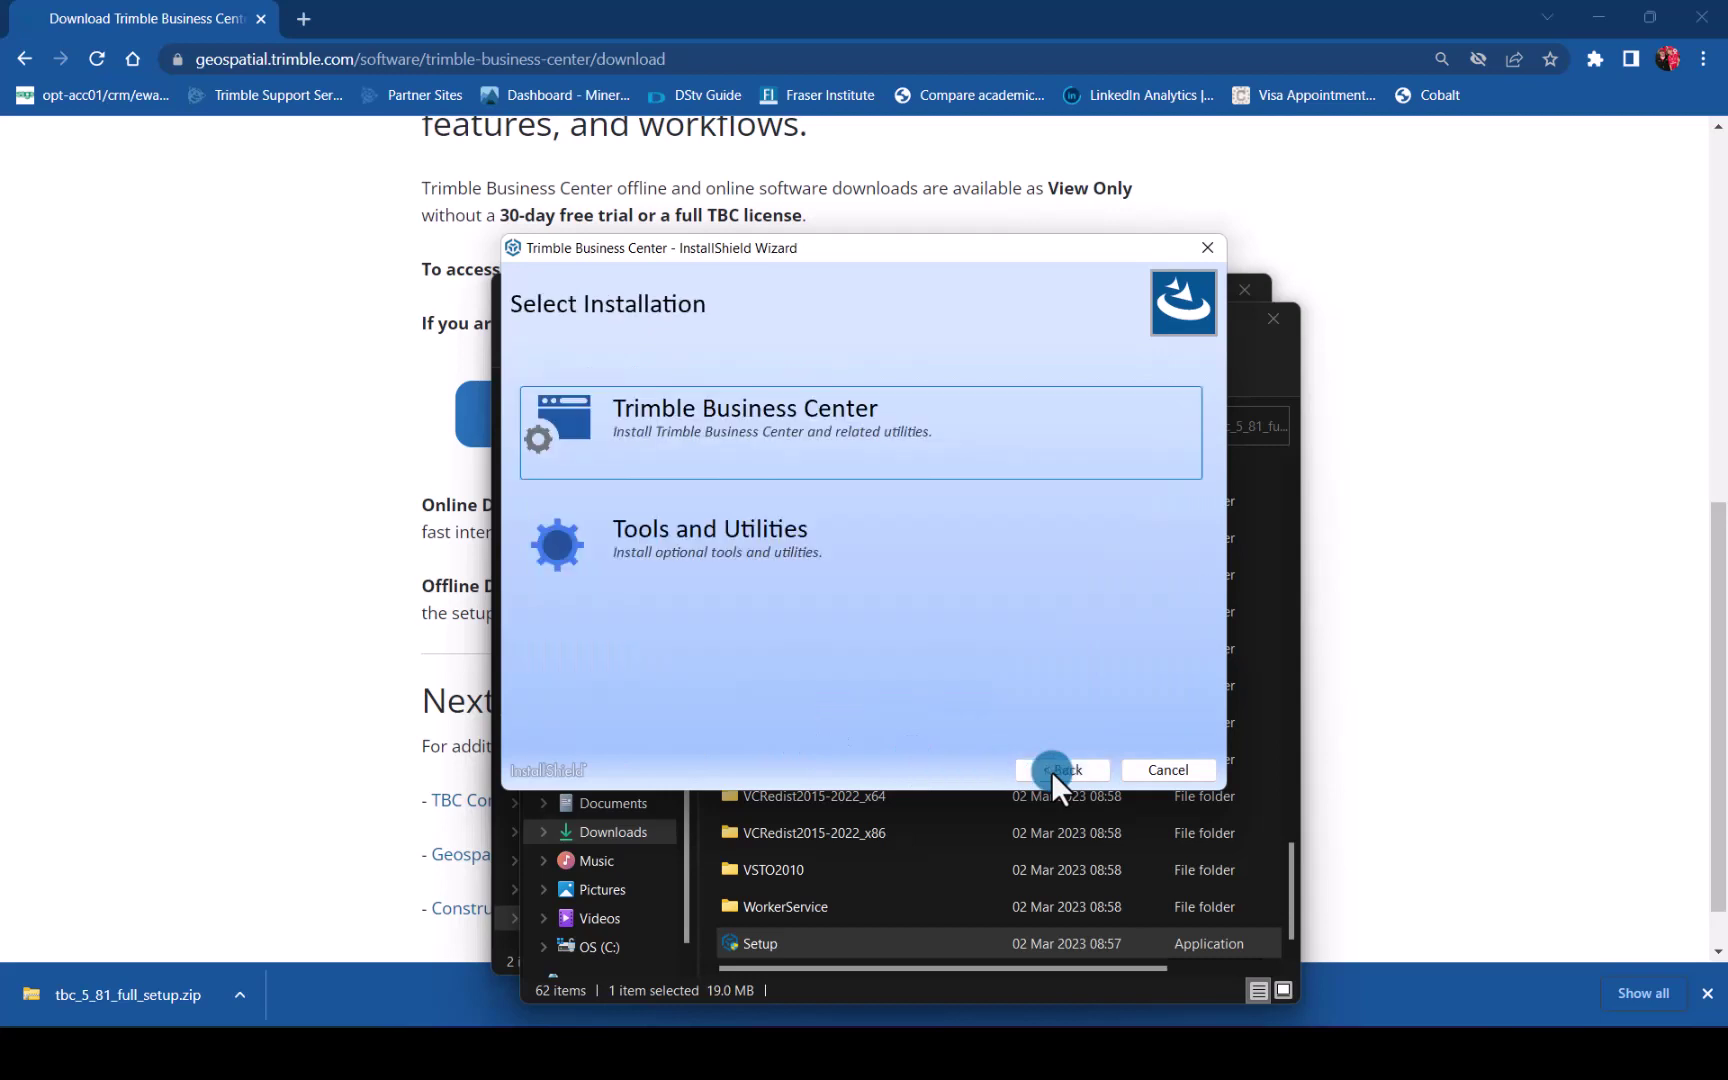
pyautogui.click(715, 415)
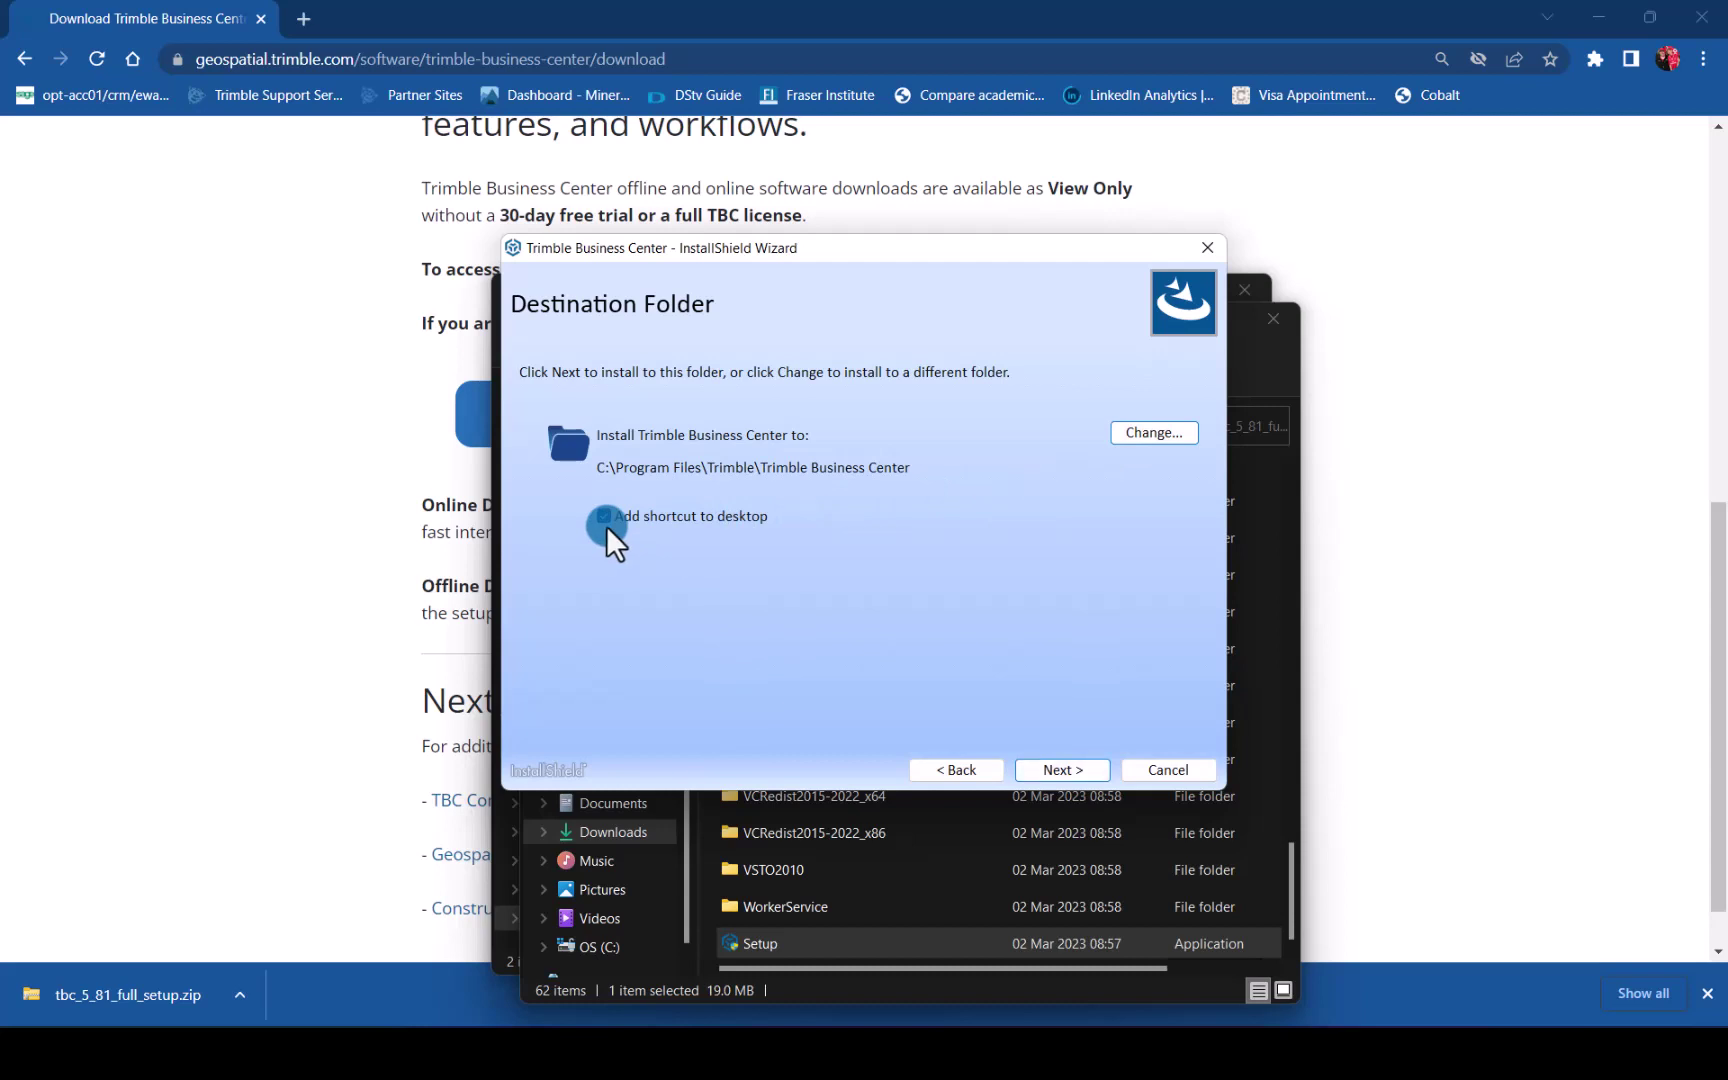
# Toggle Aerial Photogrammetry, Australia and New Zealand, and CAD and draughting off and back on.
pyautogui.click(1052, 769)
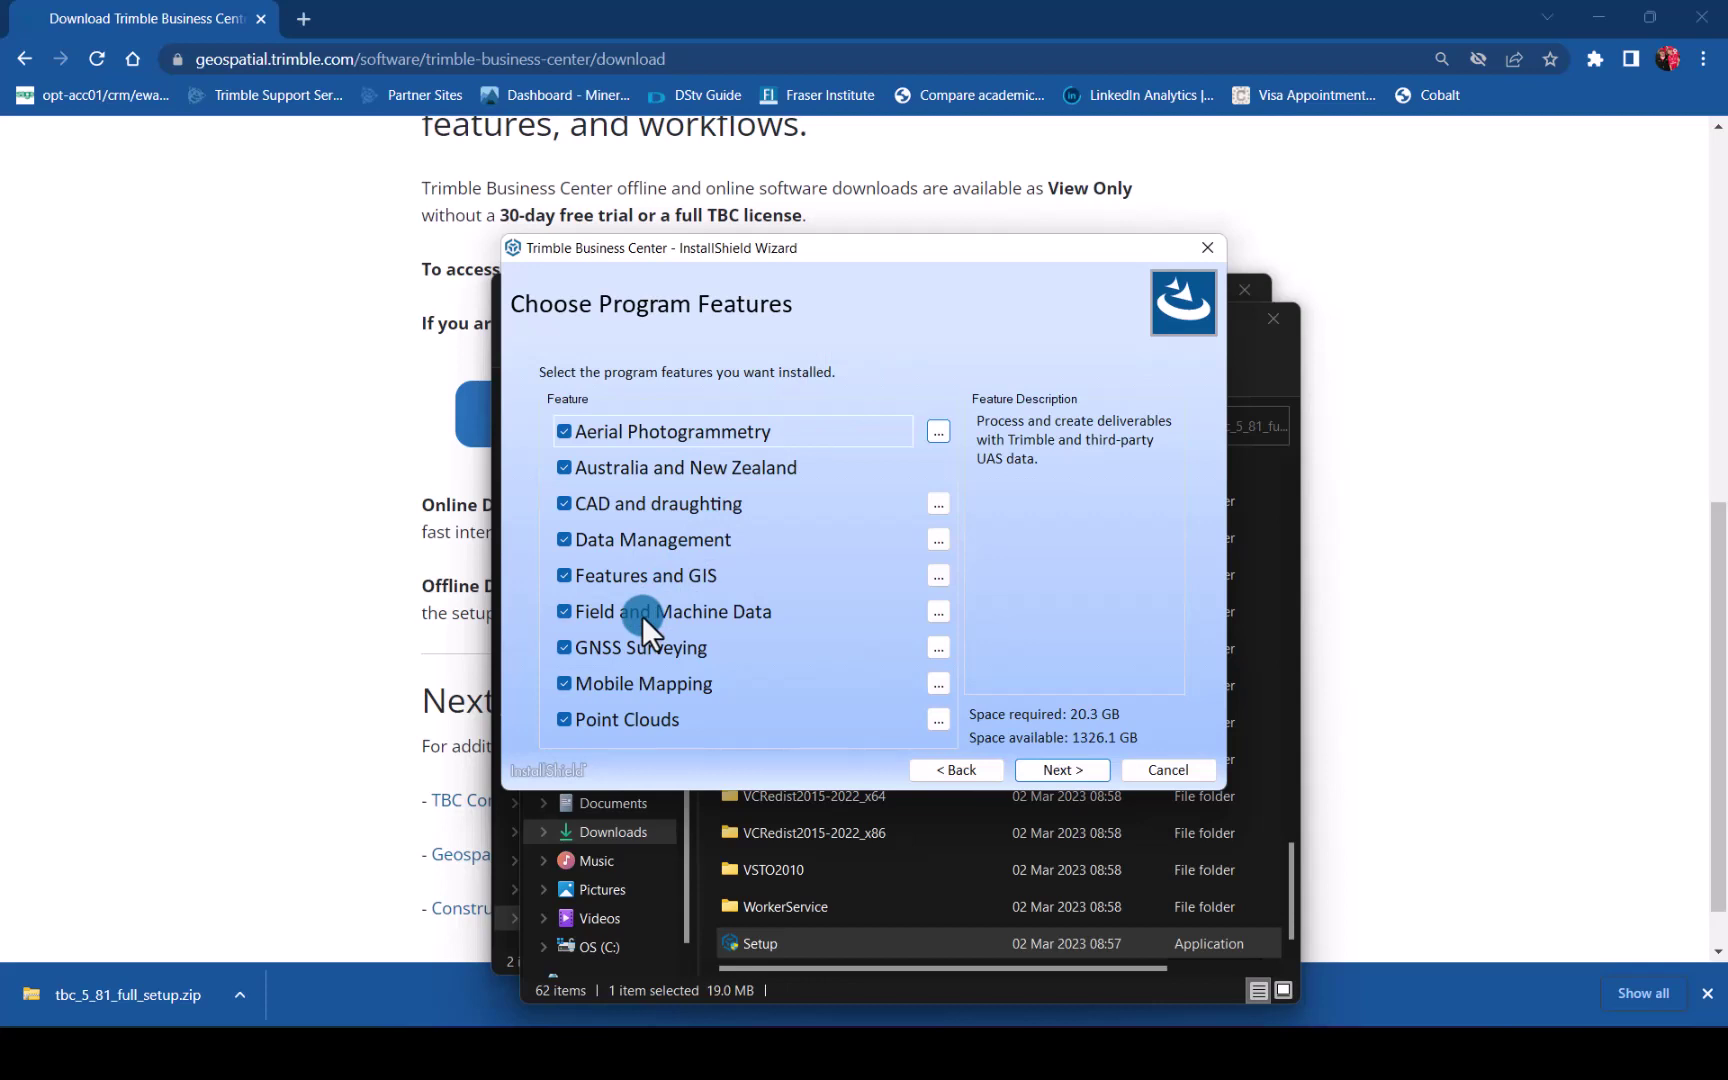
pyautogui.click(563, 431)
pyautogui.click(561, 469)
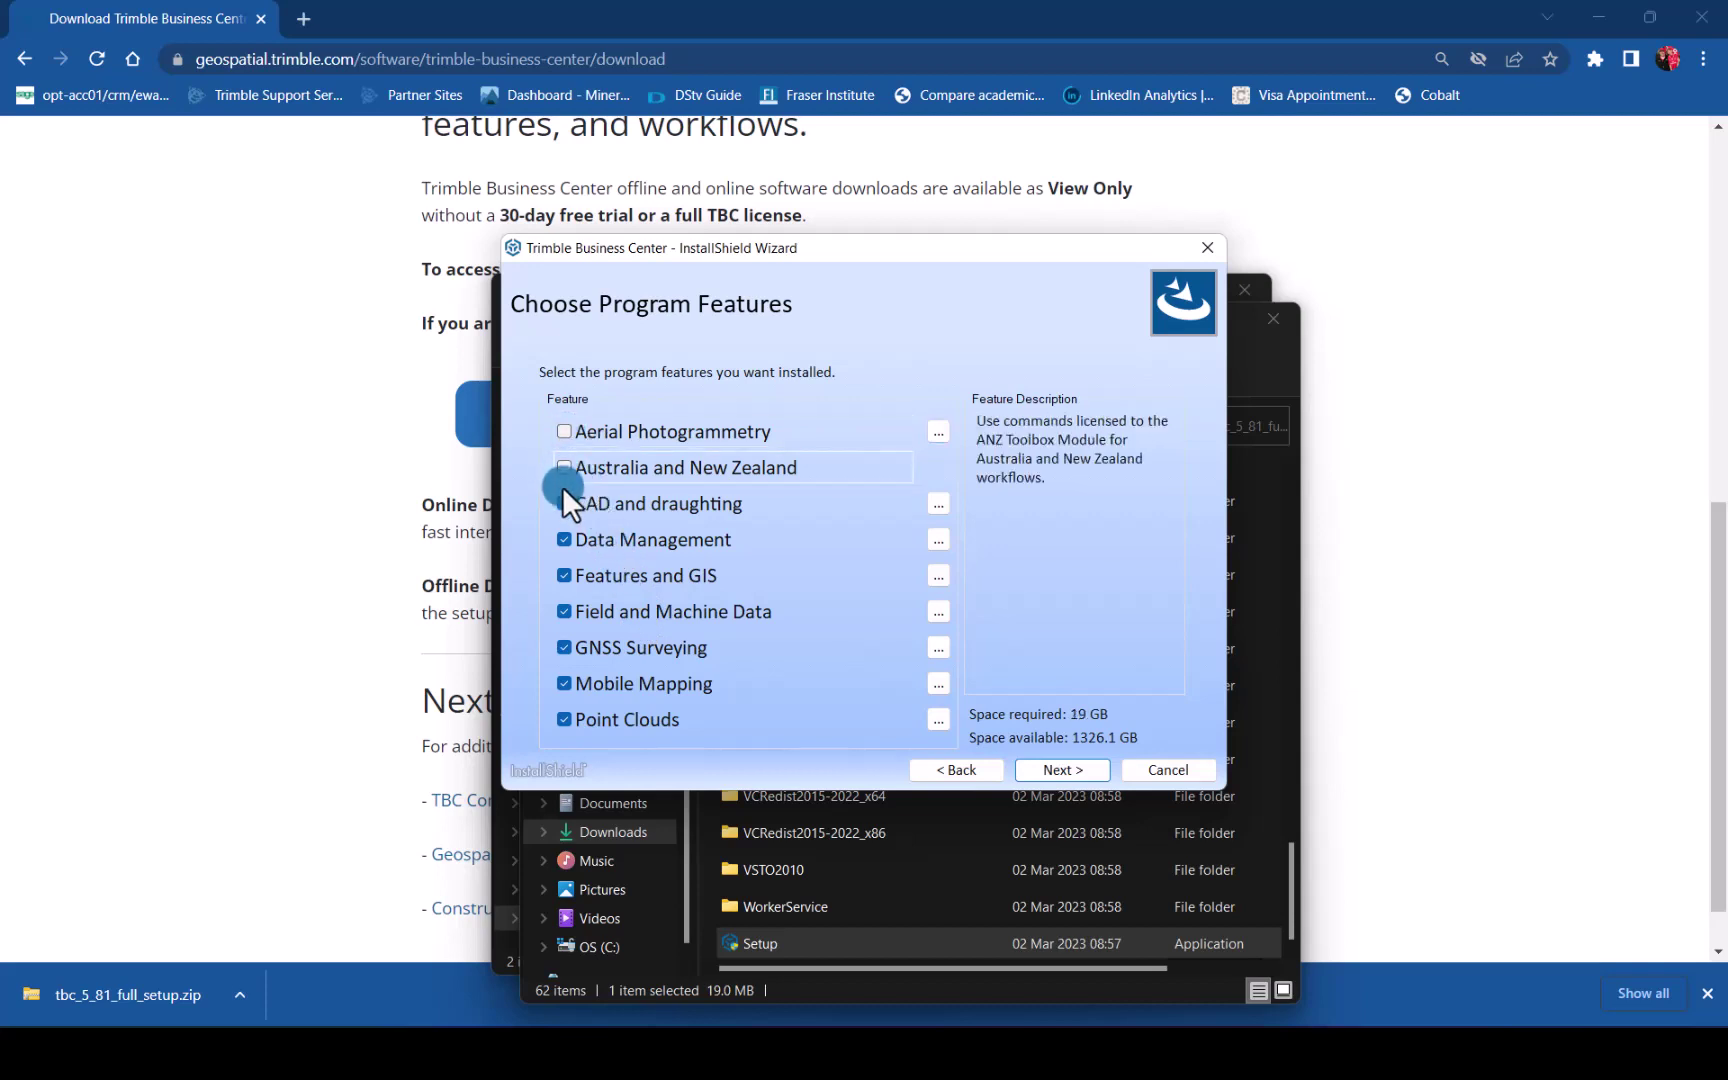
pyautogui.click(564, 501)
pyautogui.click(565, 468)
pyautogui.click(566, 431)
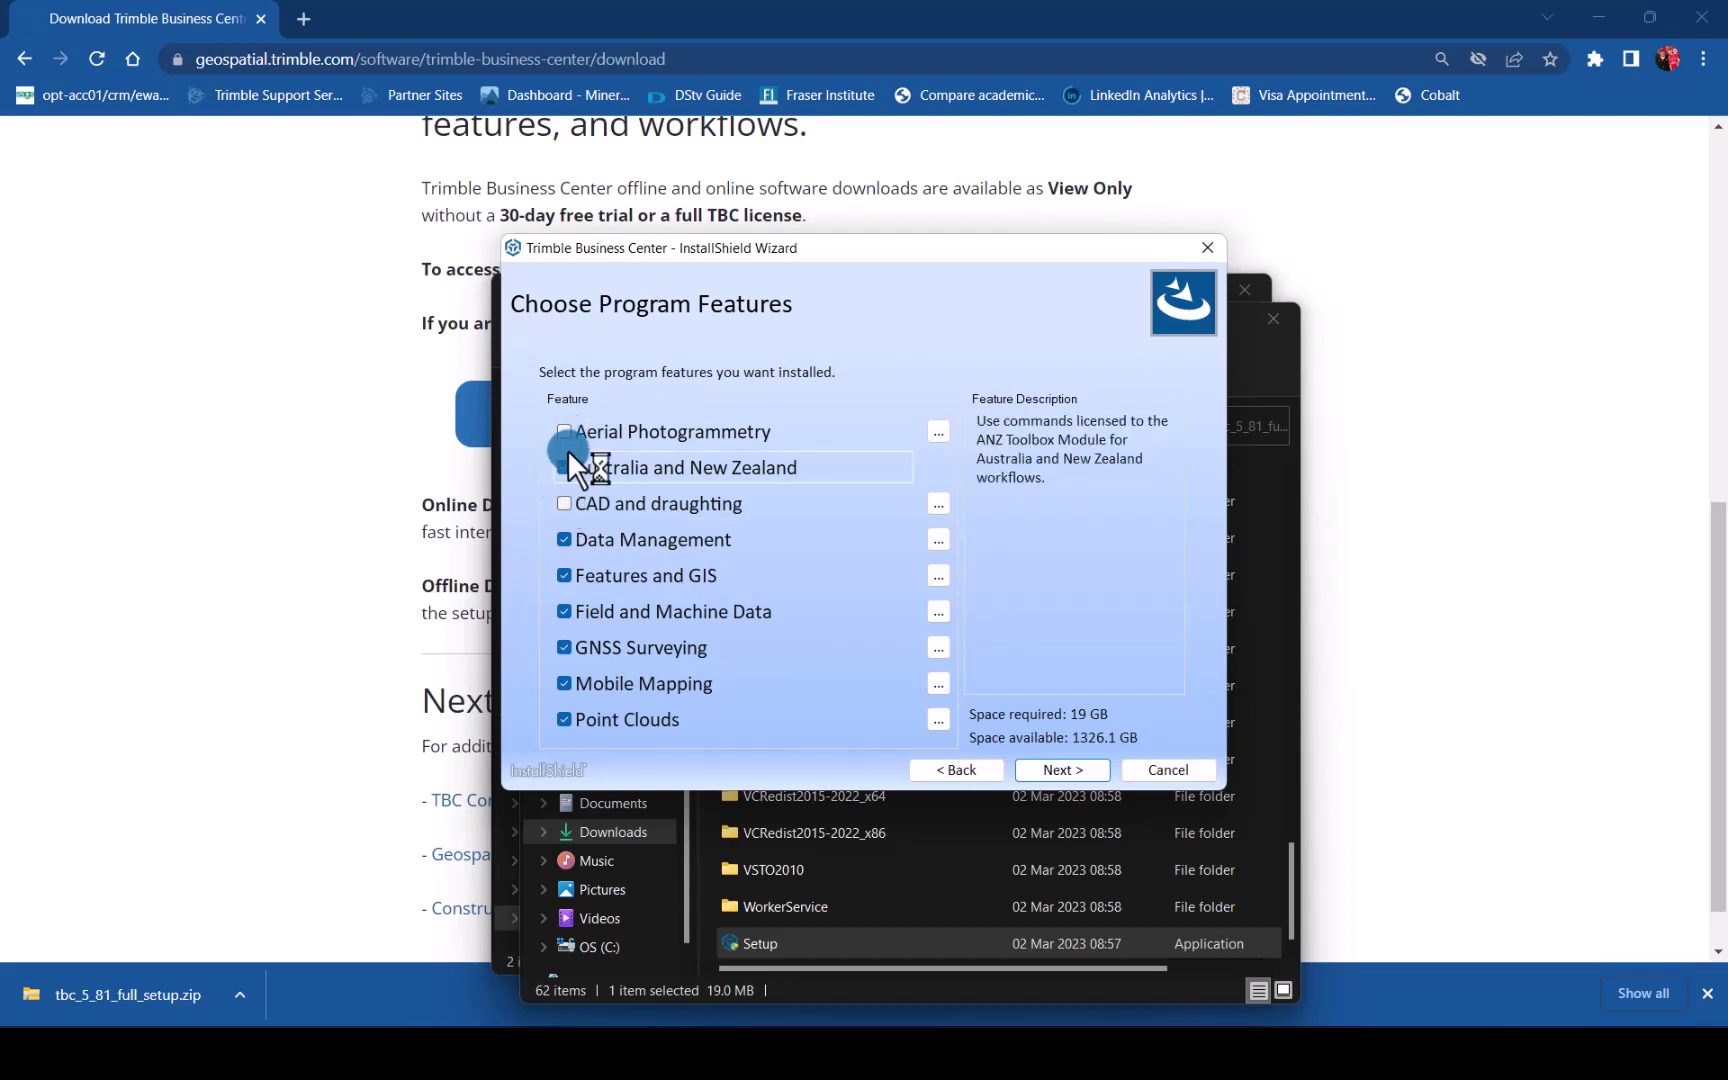
pyautogui.click(561, 505)
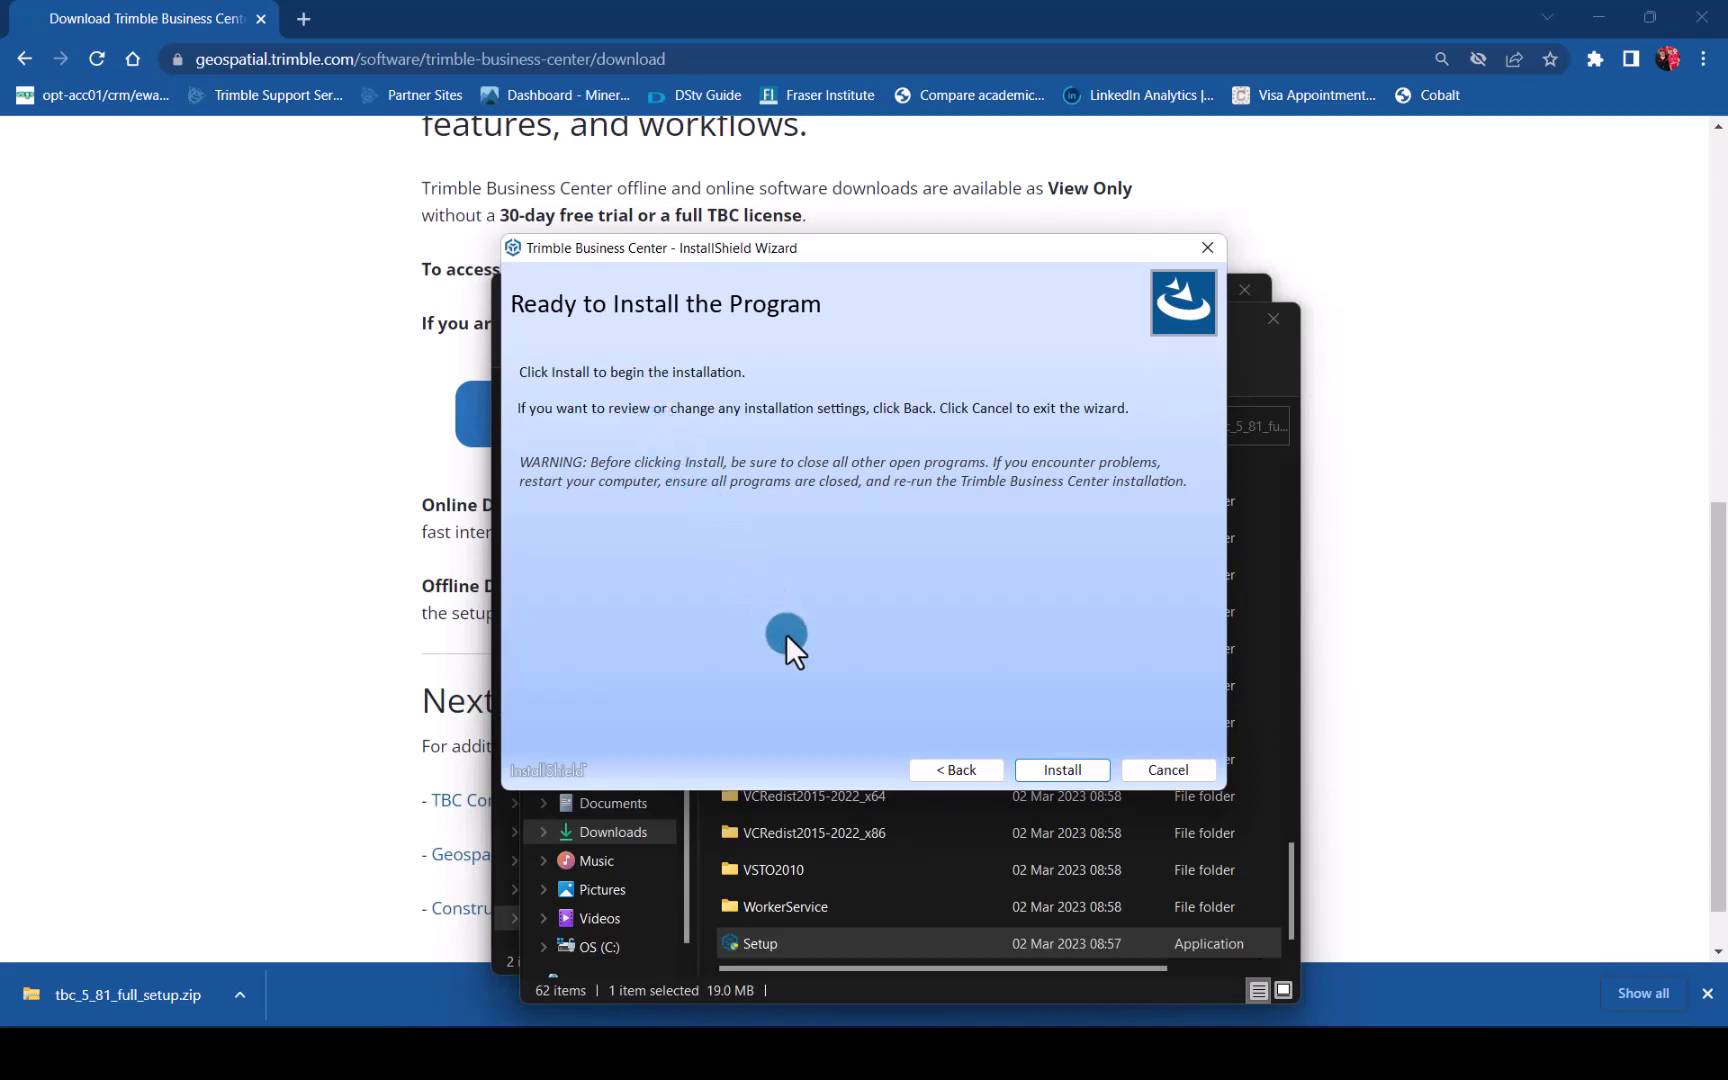
# Start installing Trimble Business Center.
pyautogui.click(1065, 770)
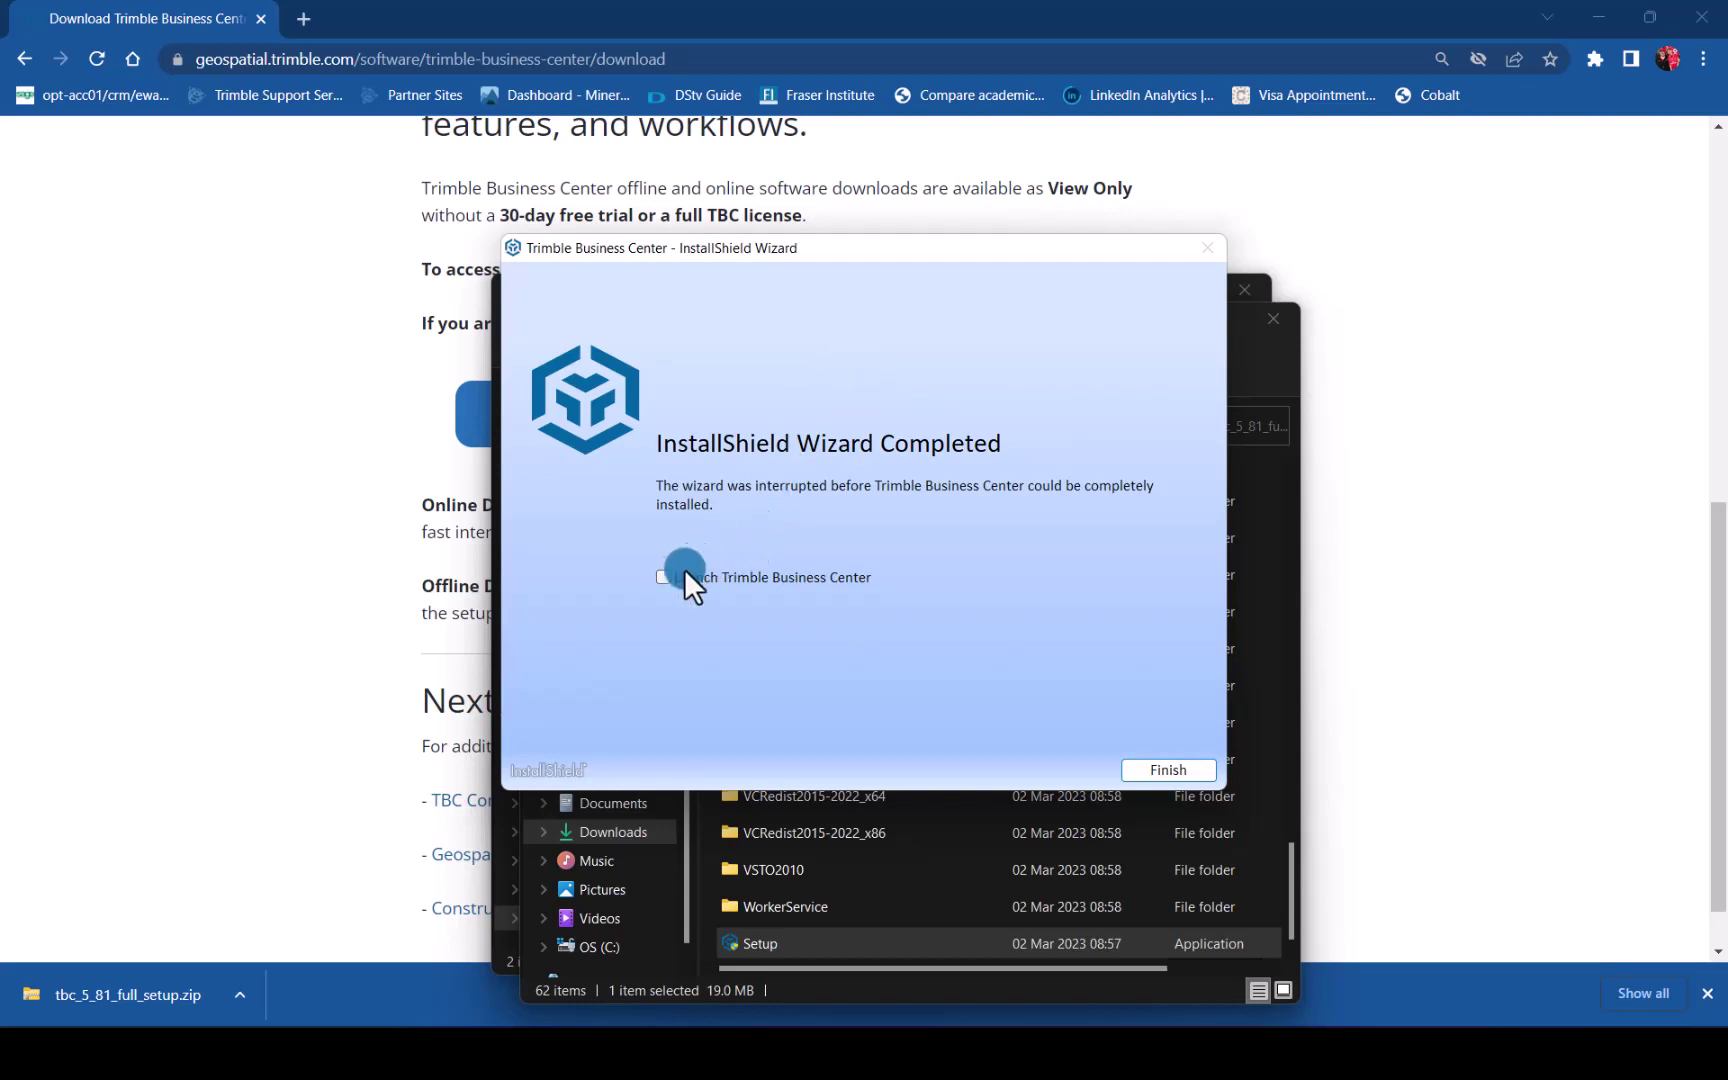
# Finish the installer to launch TBC, maximize its window and log in to Trimble Identity.
pyautogui.click(1167, 770)
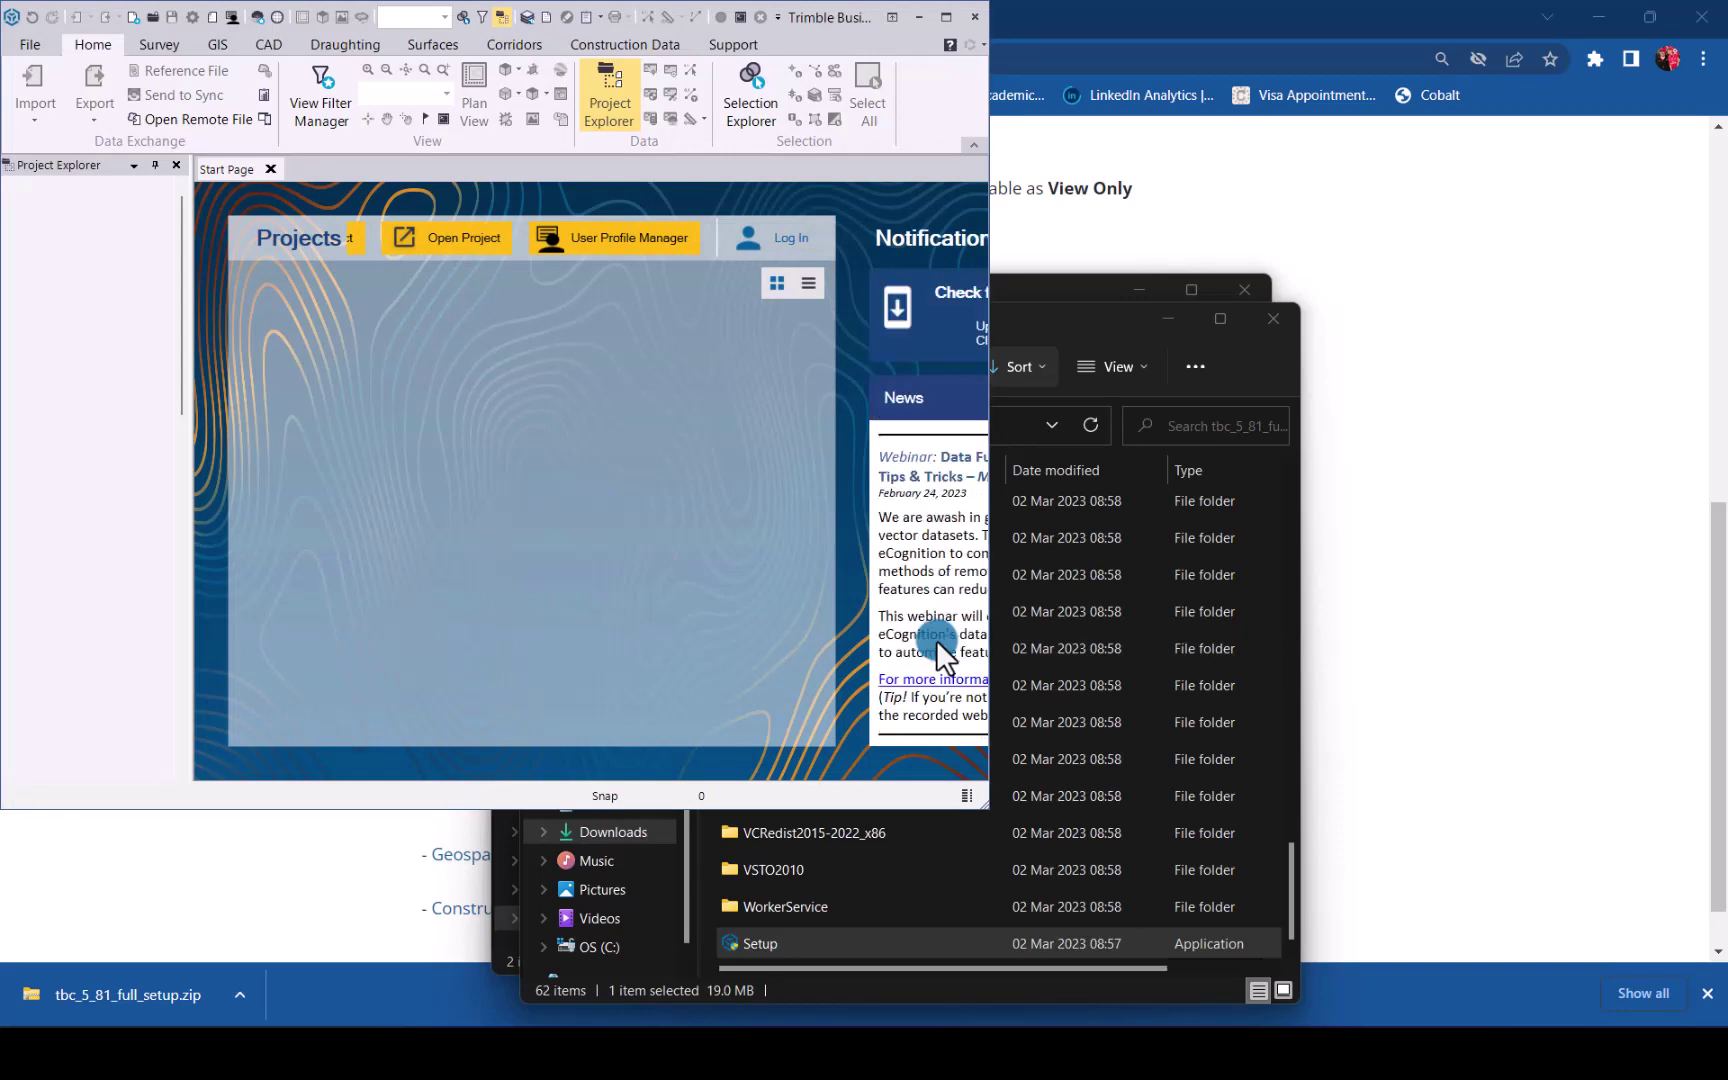
pyautogui.click(945, 18)
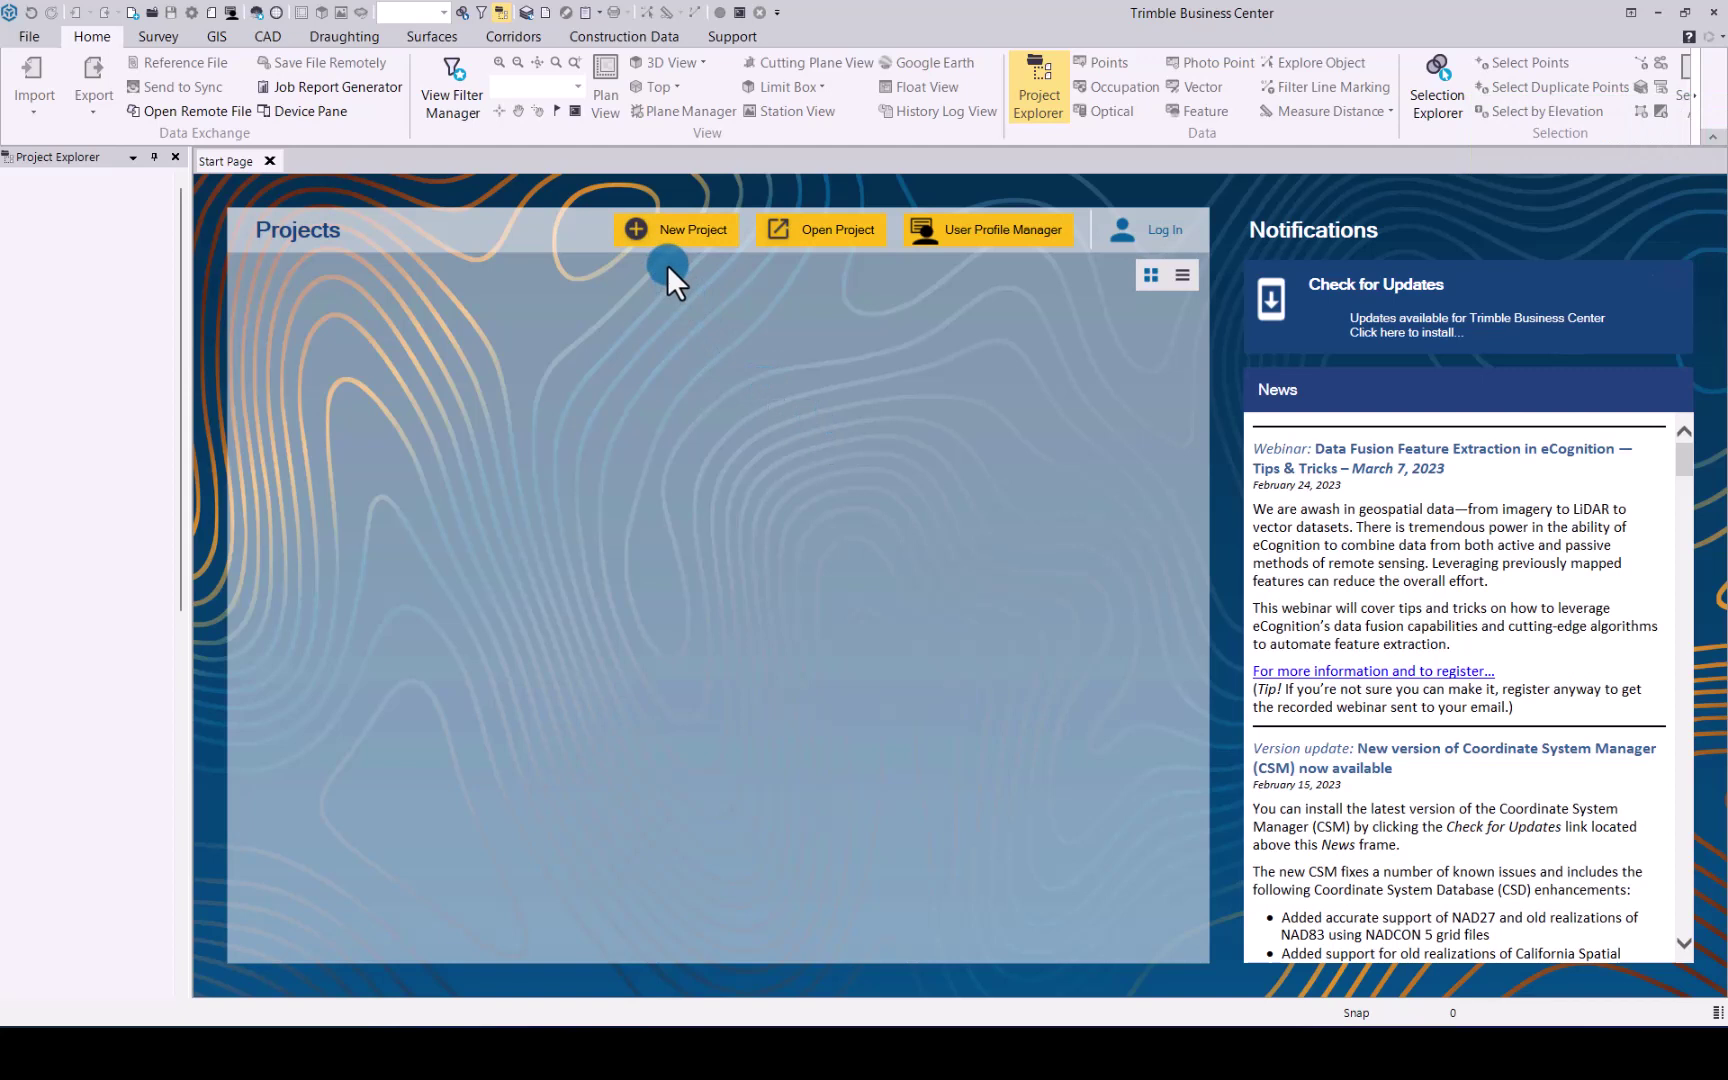
pyautogui.click(1016, 240)
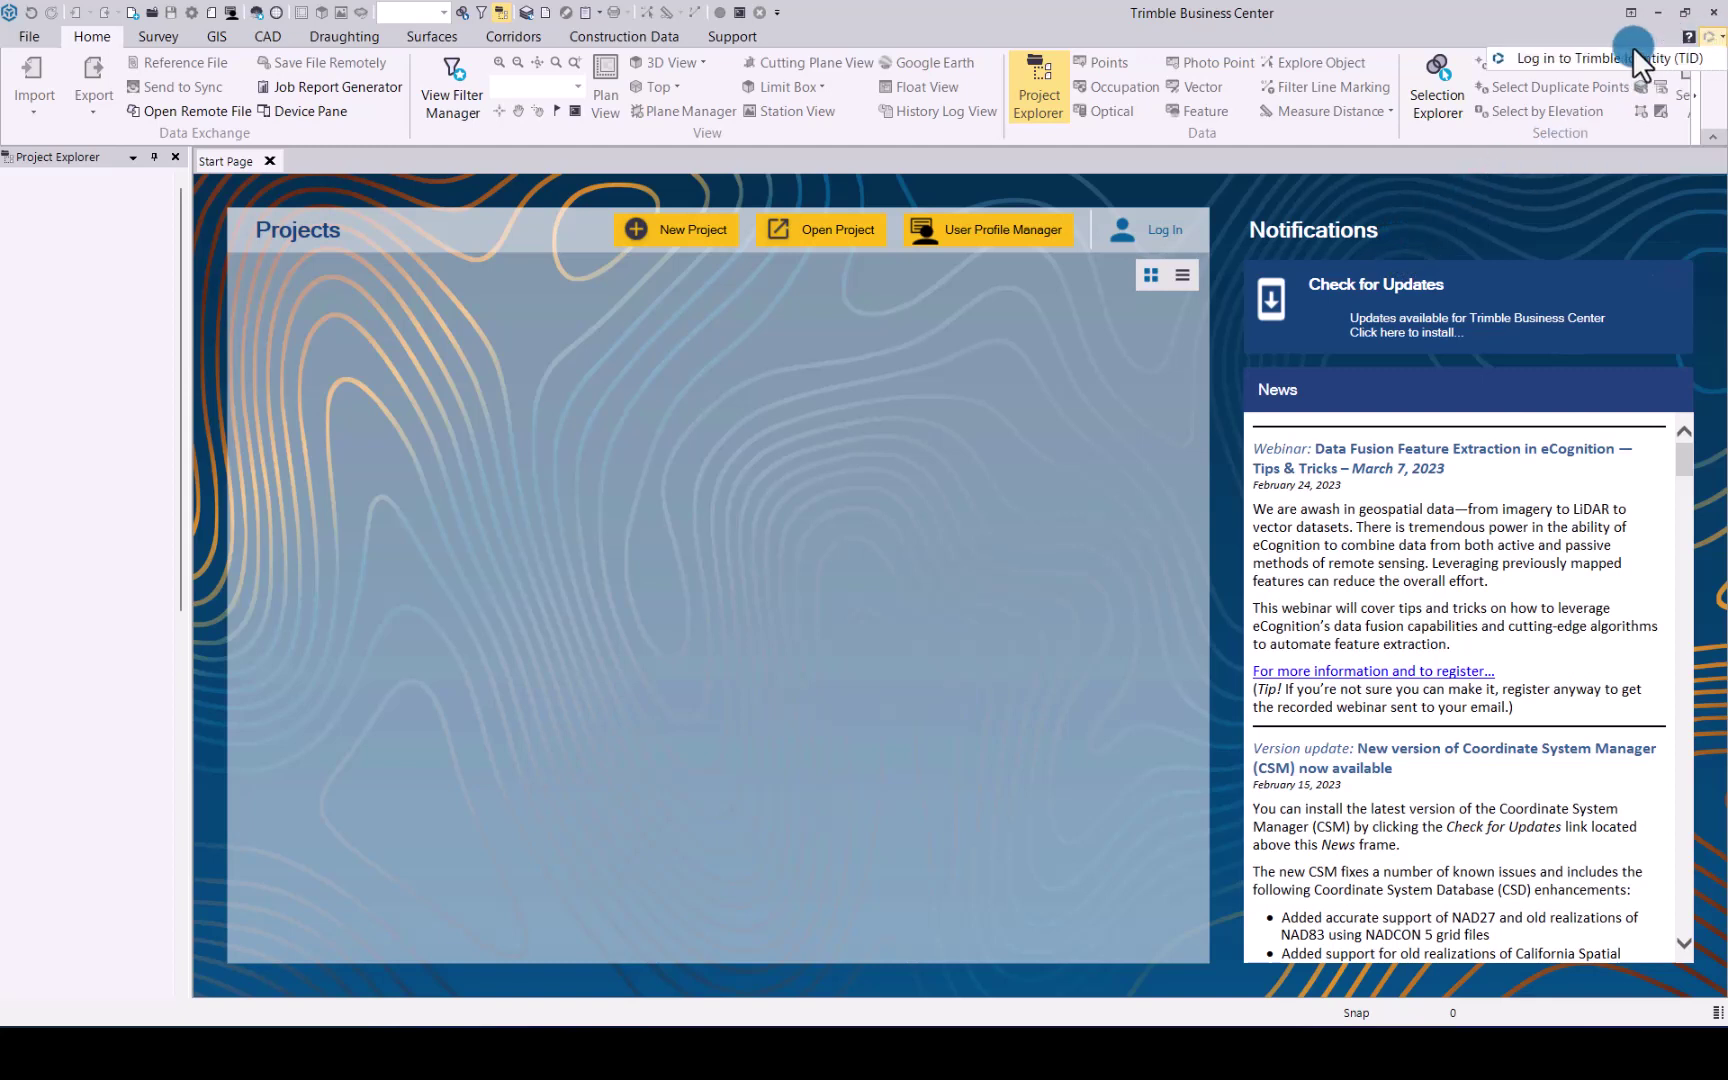
pyautogui.click(1566, 58)
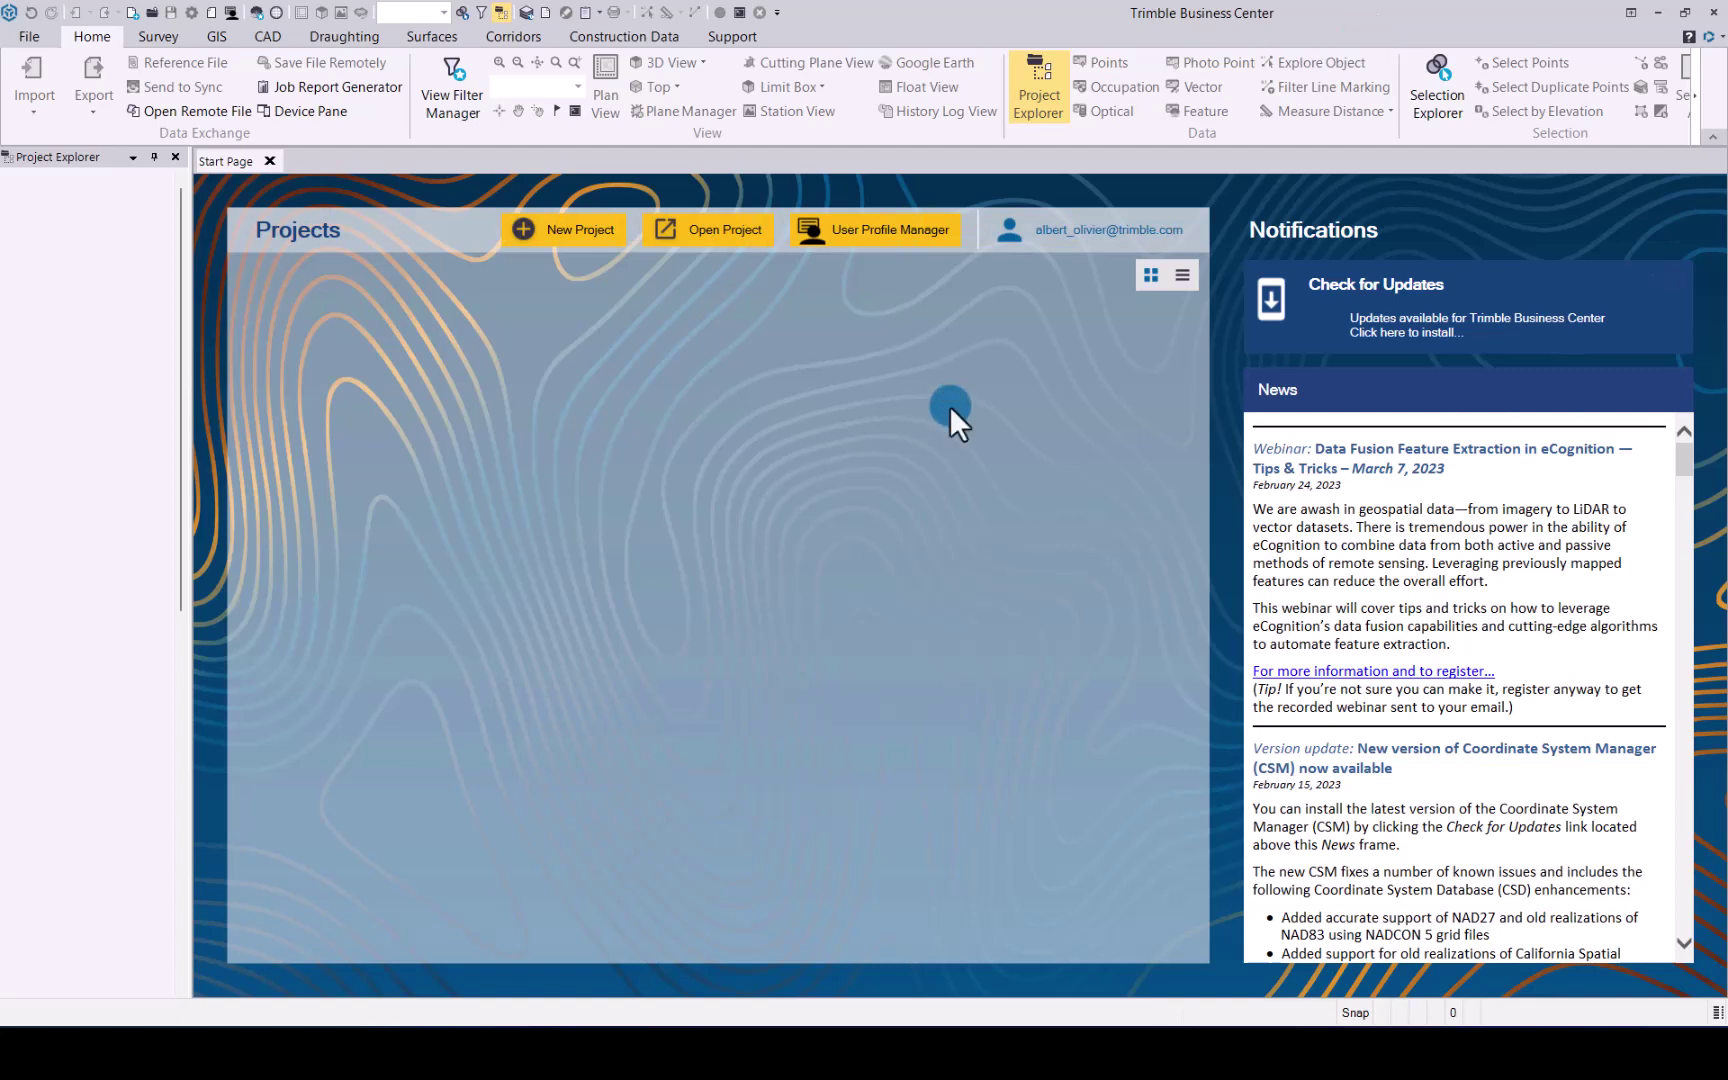
# Open Licence Manager from Support, check the licence types, and open the Upgrade Licence dialog.
pyautogui.click(731, 37)
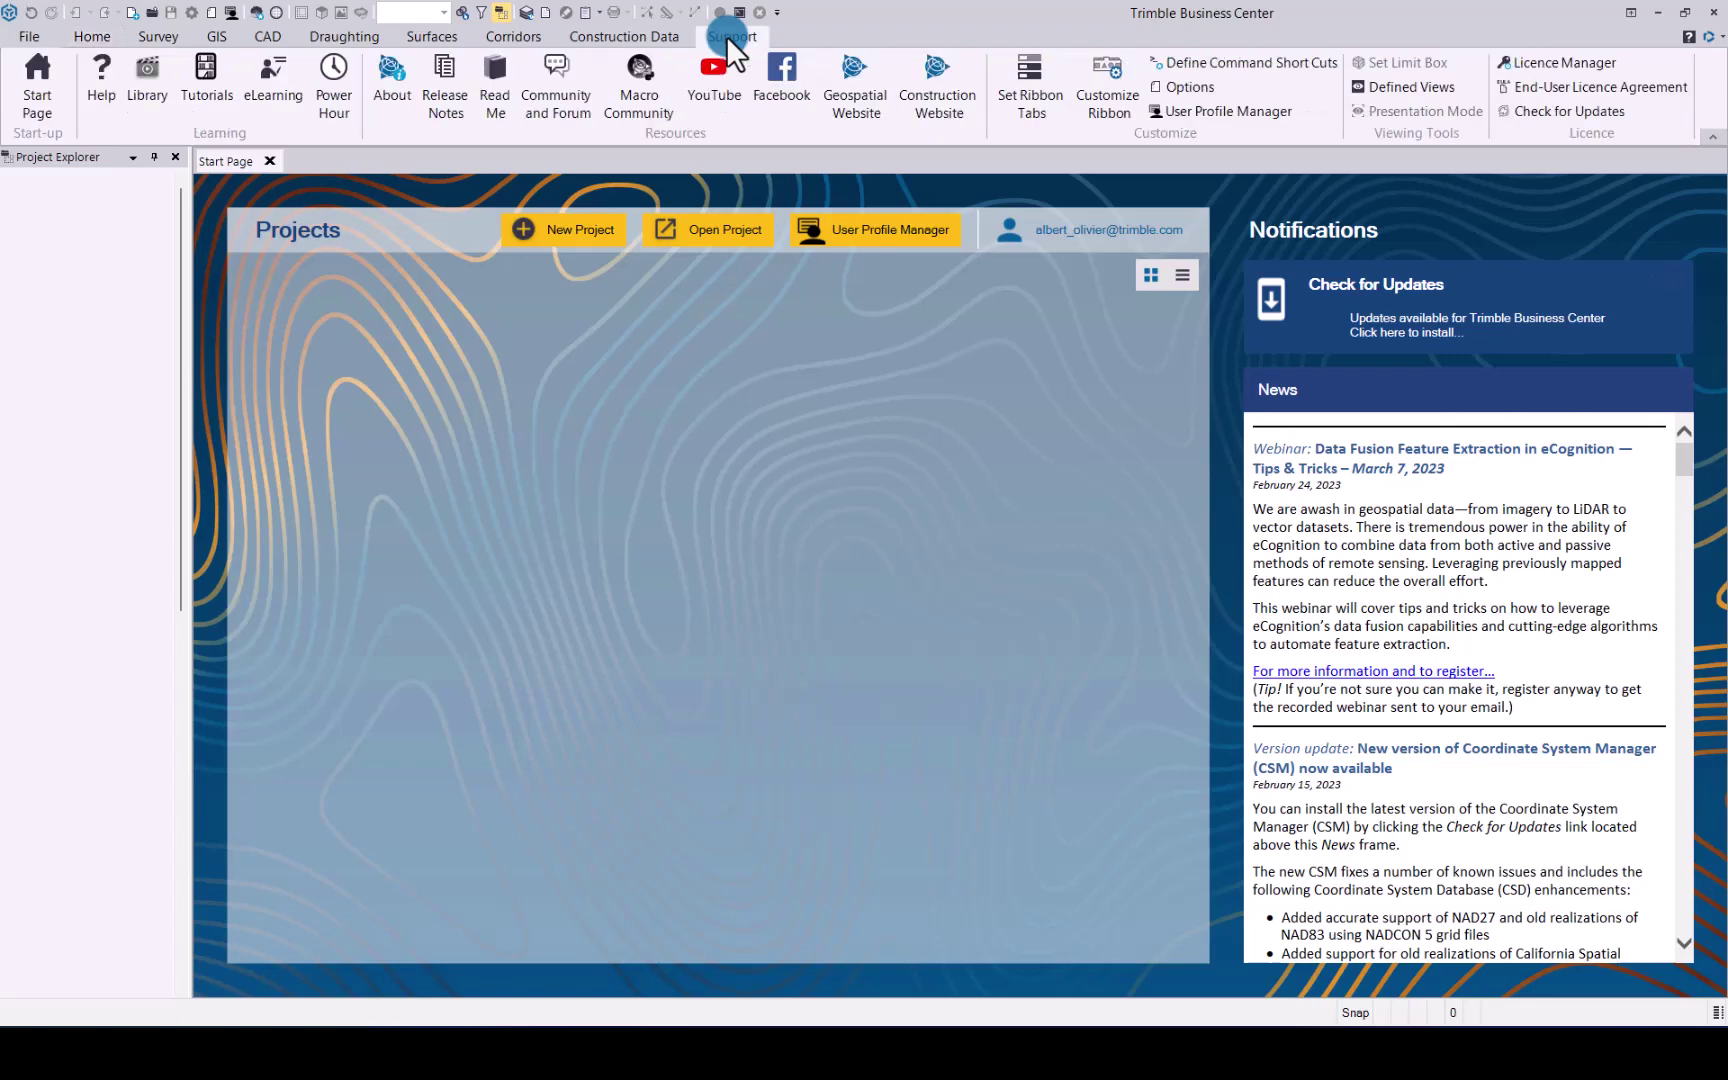
pyautogui.click(1551, 64)
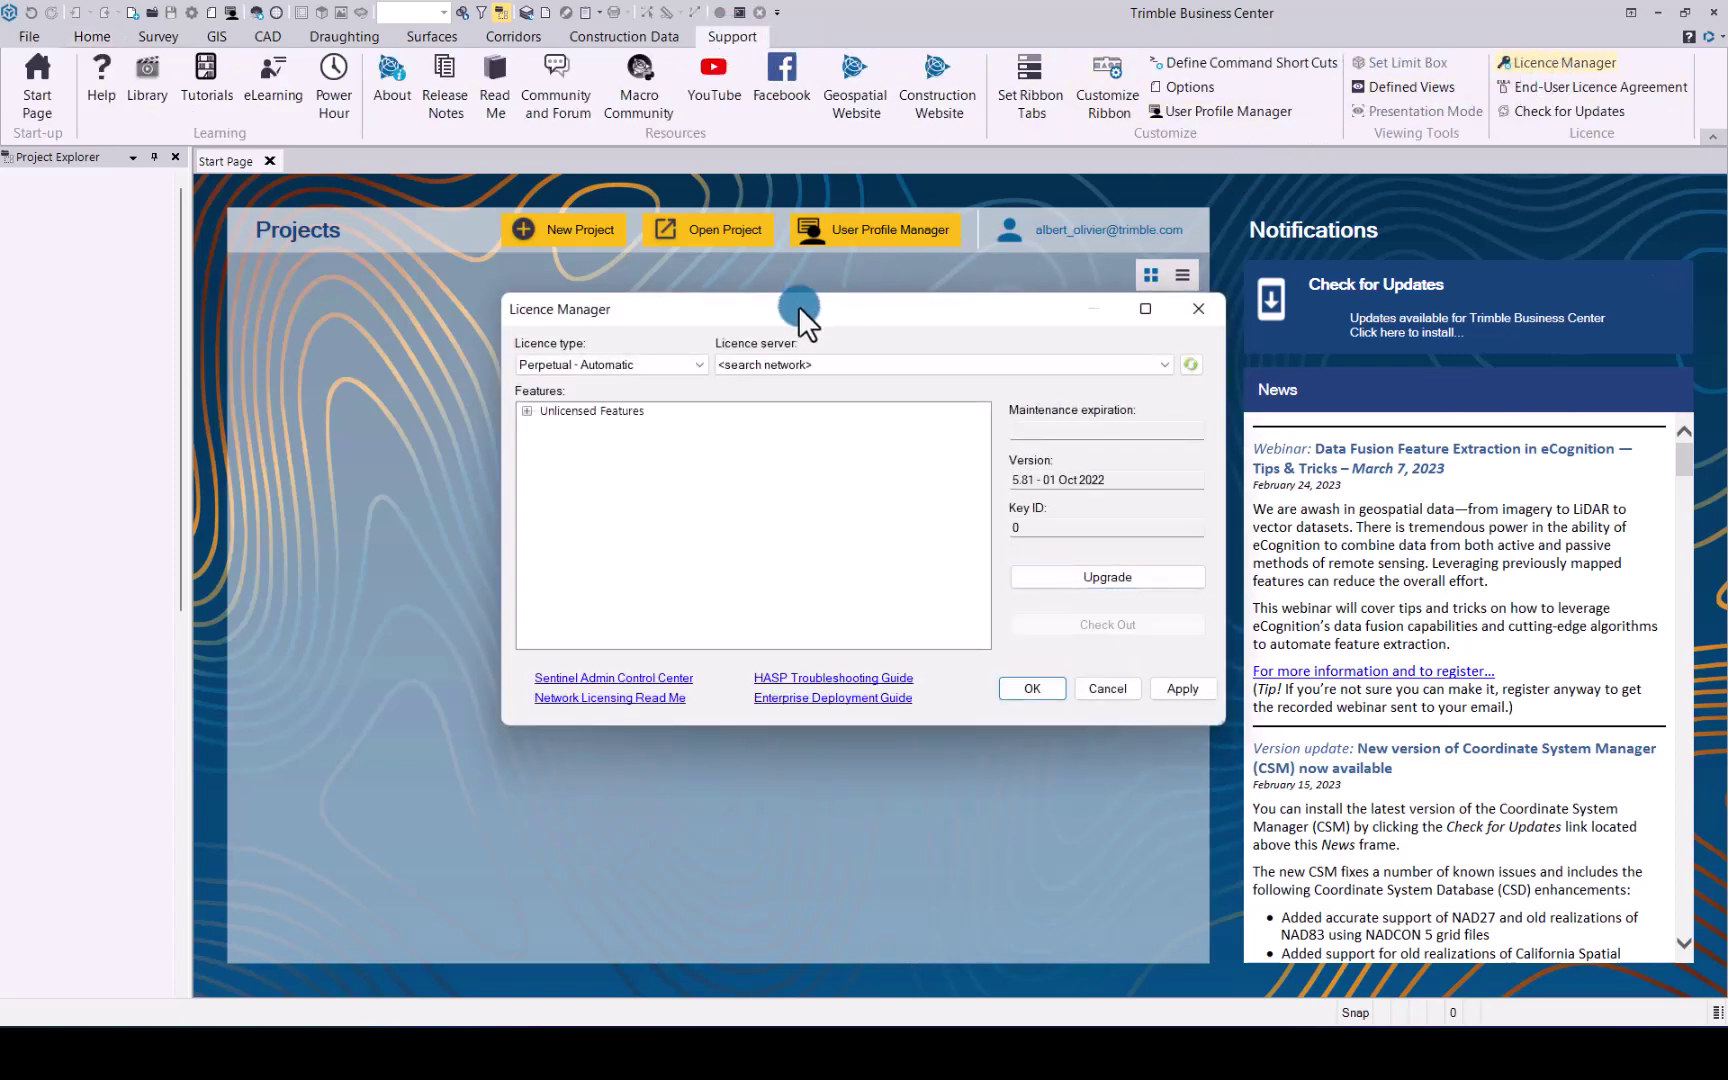
pyautogui.moveTo(798, 305); pyautogui.dragTo(765, 305)
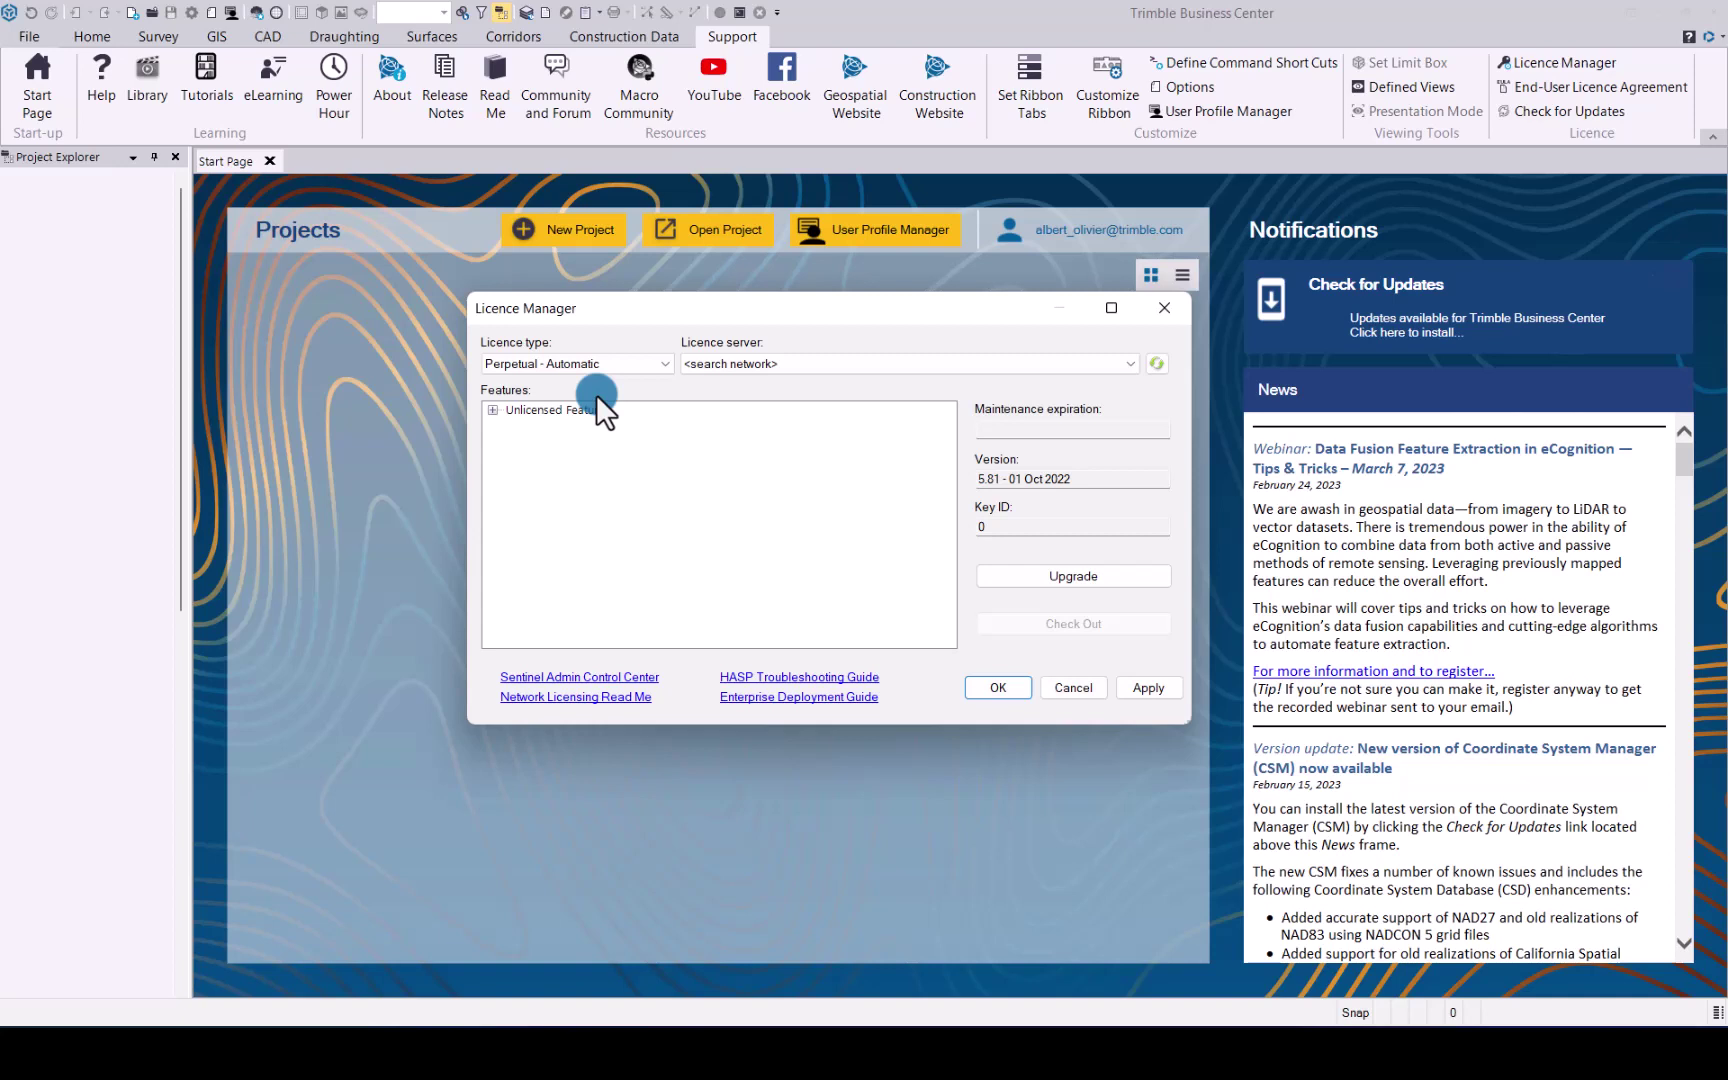
pyautogui.click(655, 365)
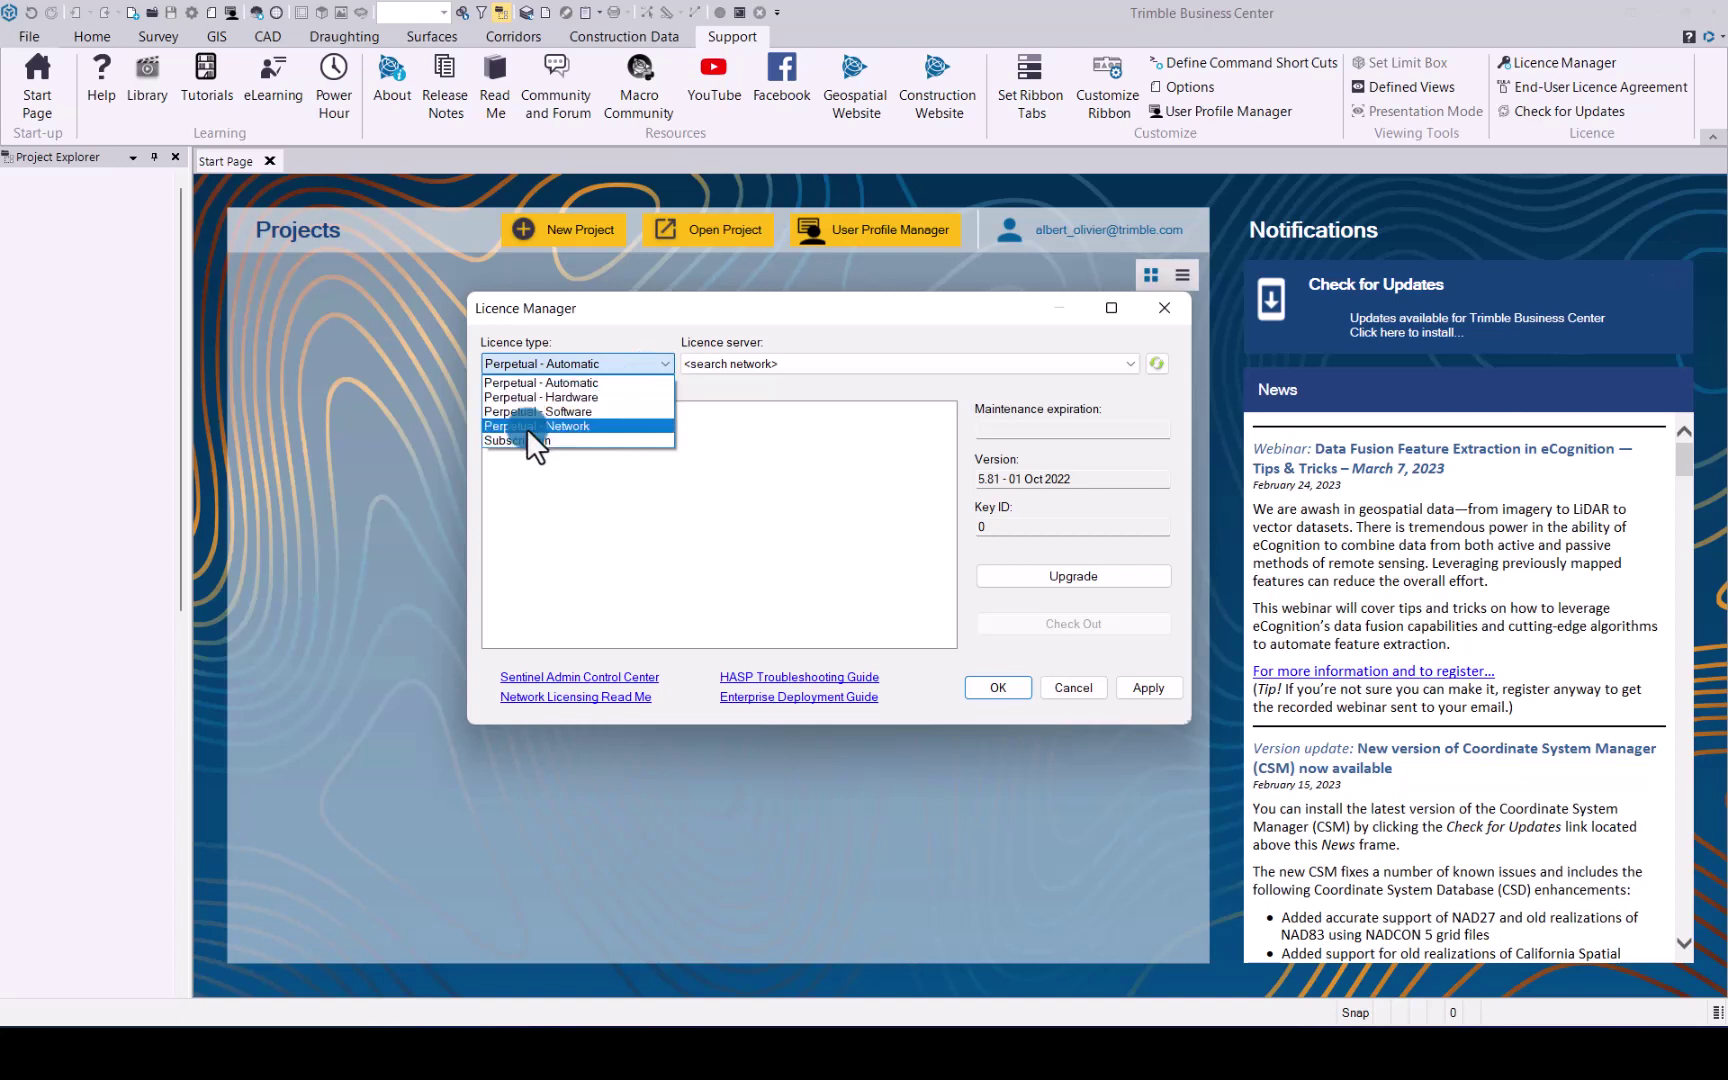
pyautogui.click(724, 386)
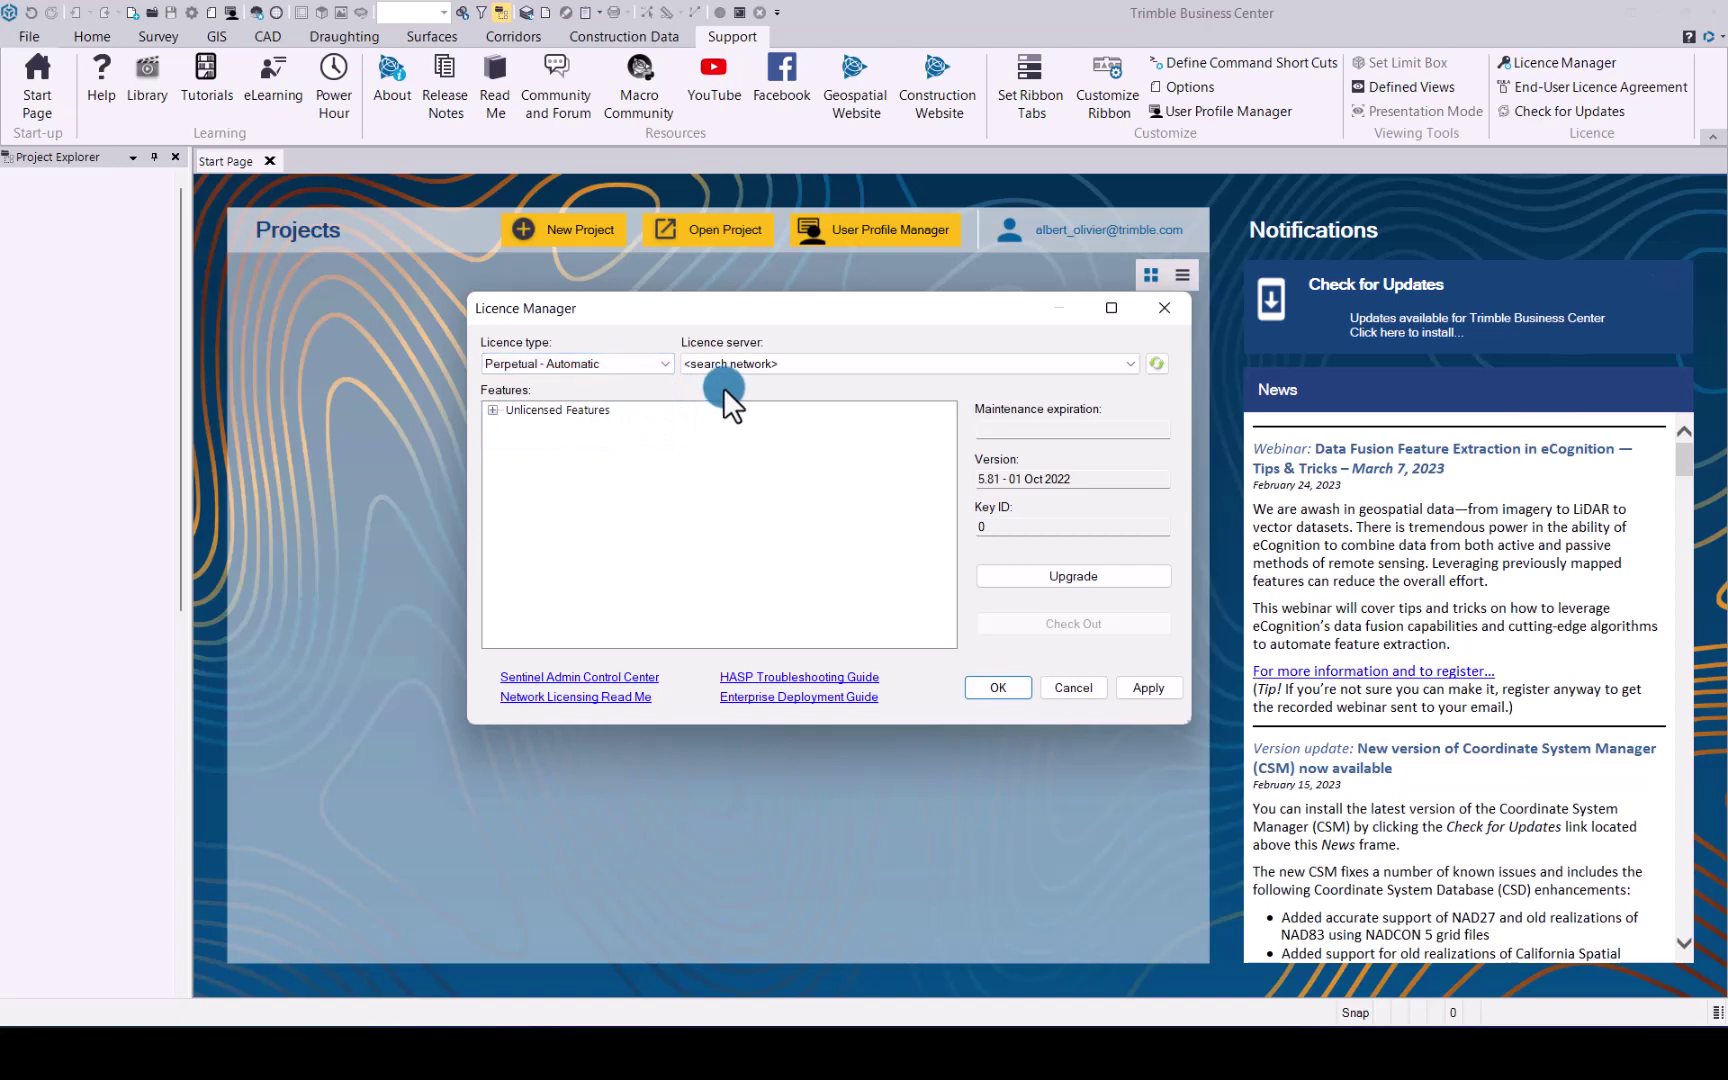
pyautogui.click(1083, 576)
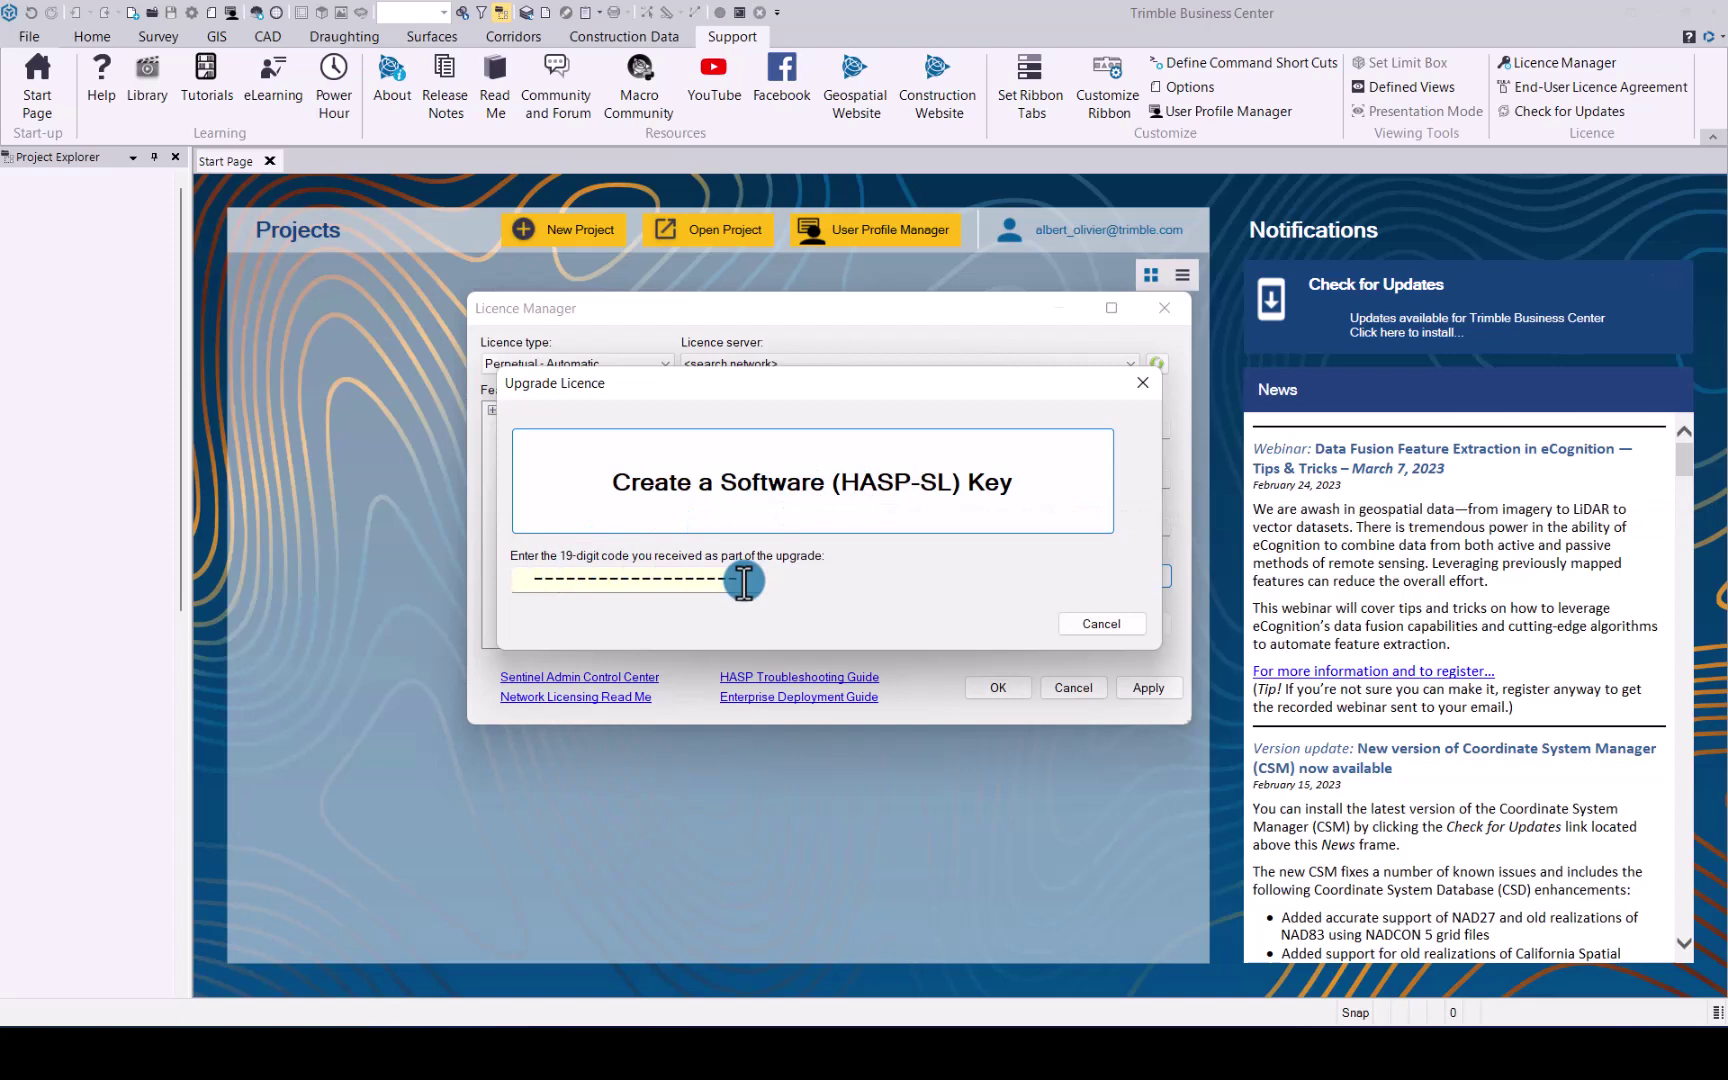
# Cancel the Upgrade Licence dialog and check the licence server list, keeping Perpetual - Automatic.
pyautogui.click(1098, 624)
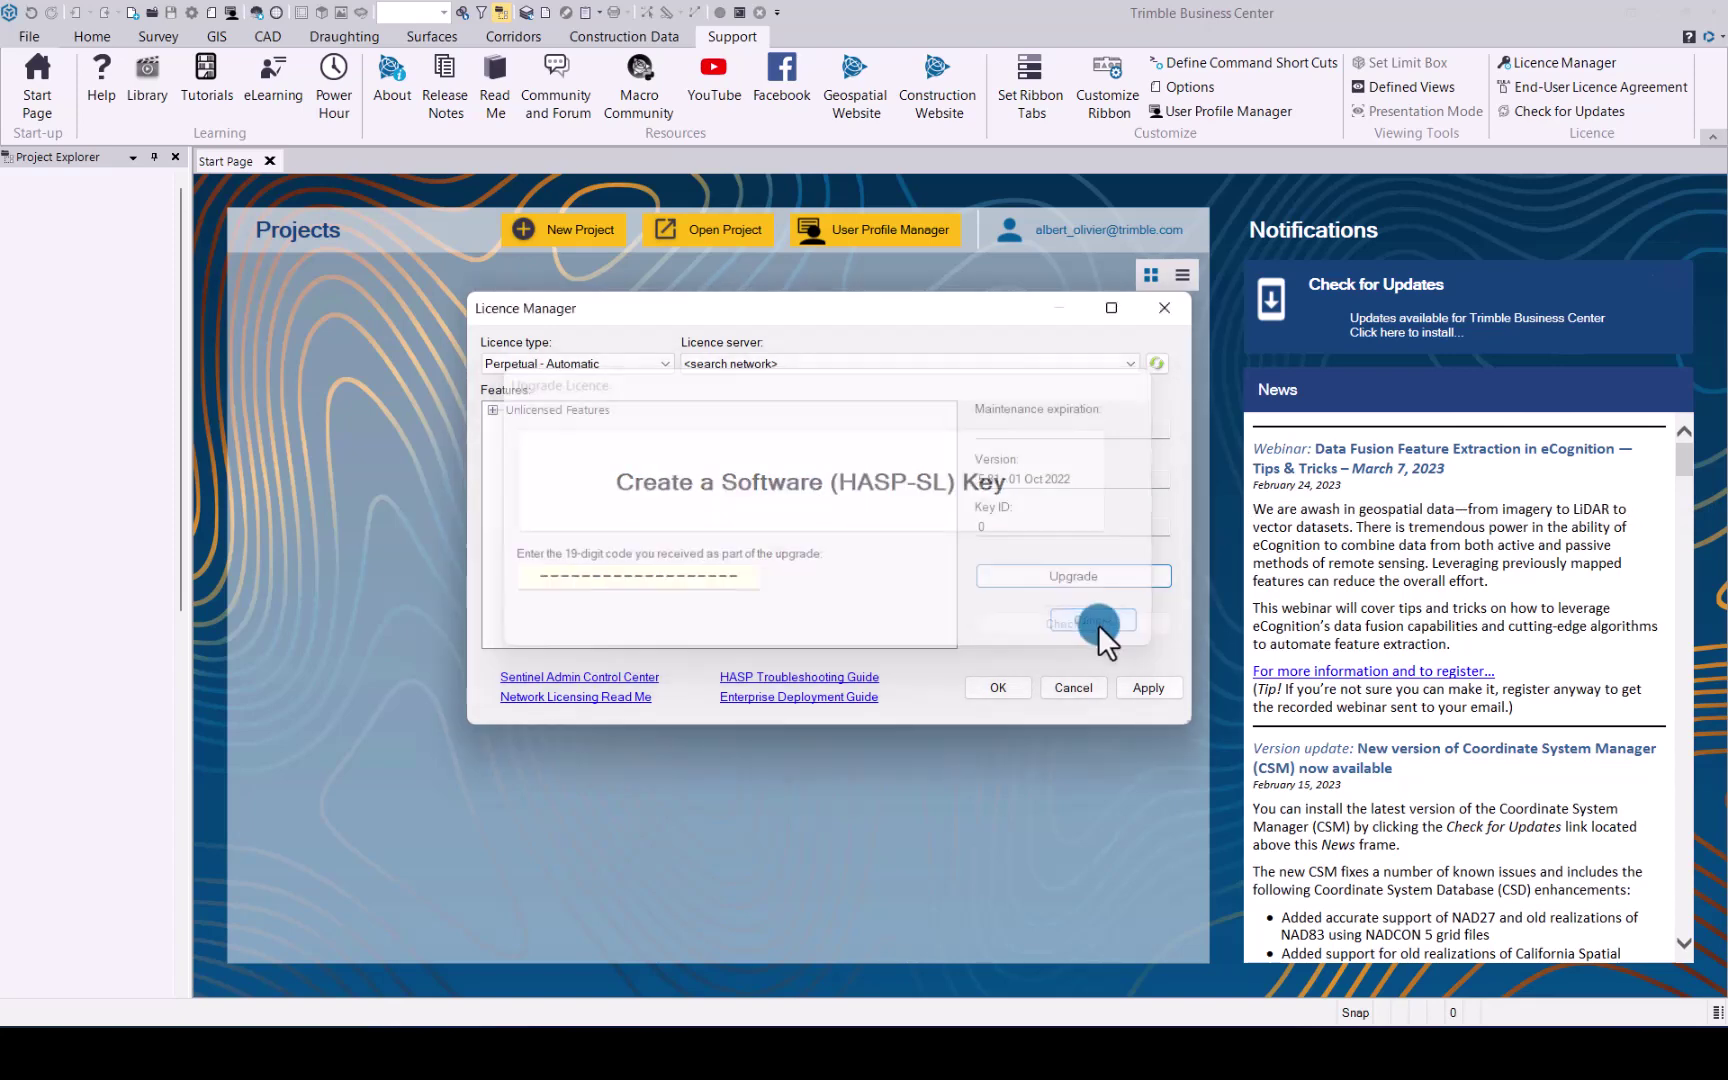
pyautogui.click(676, 415)
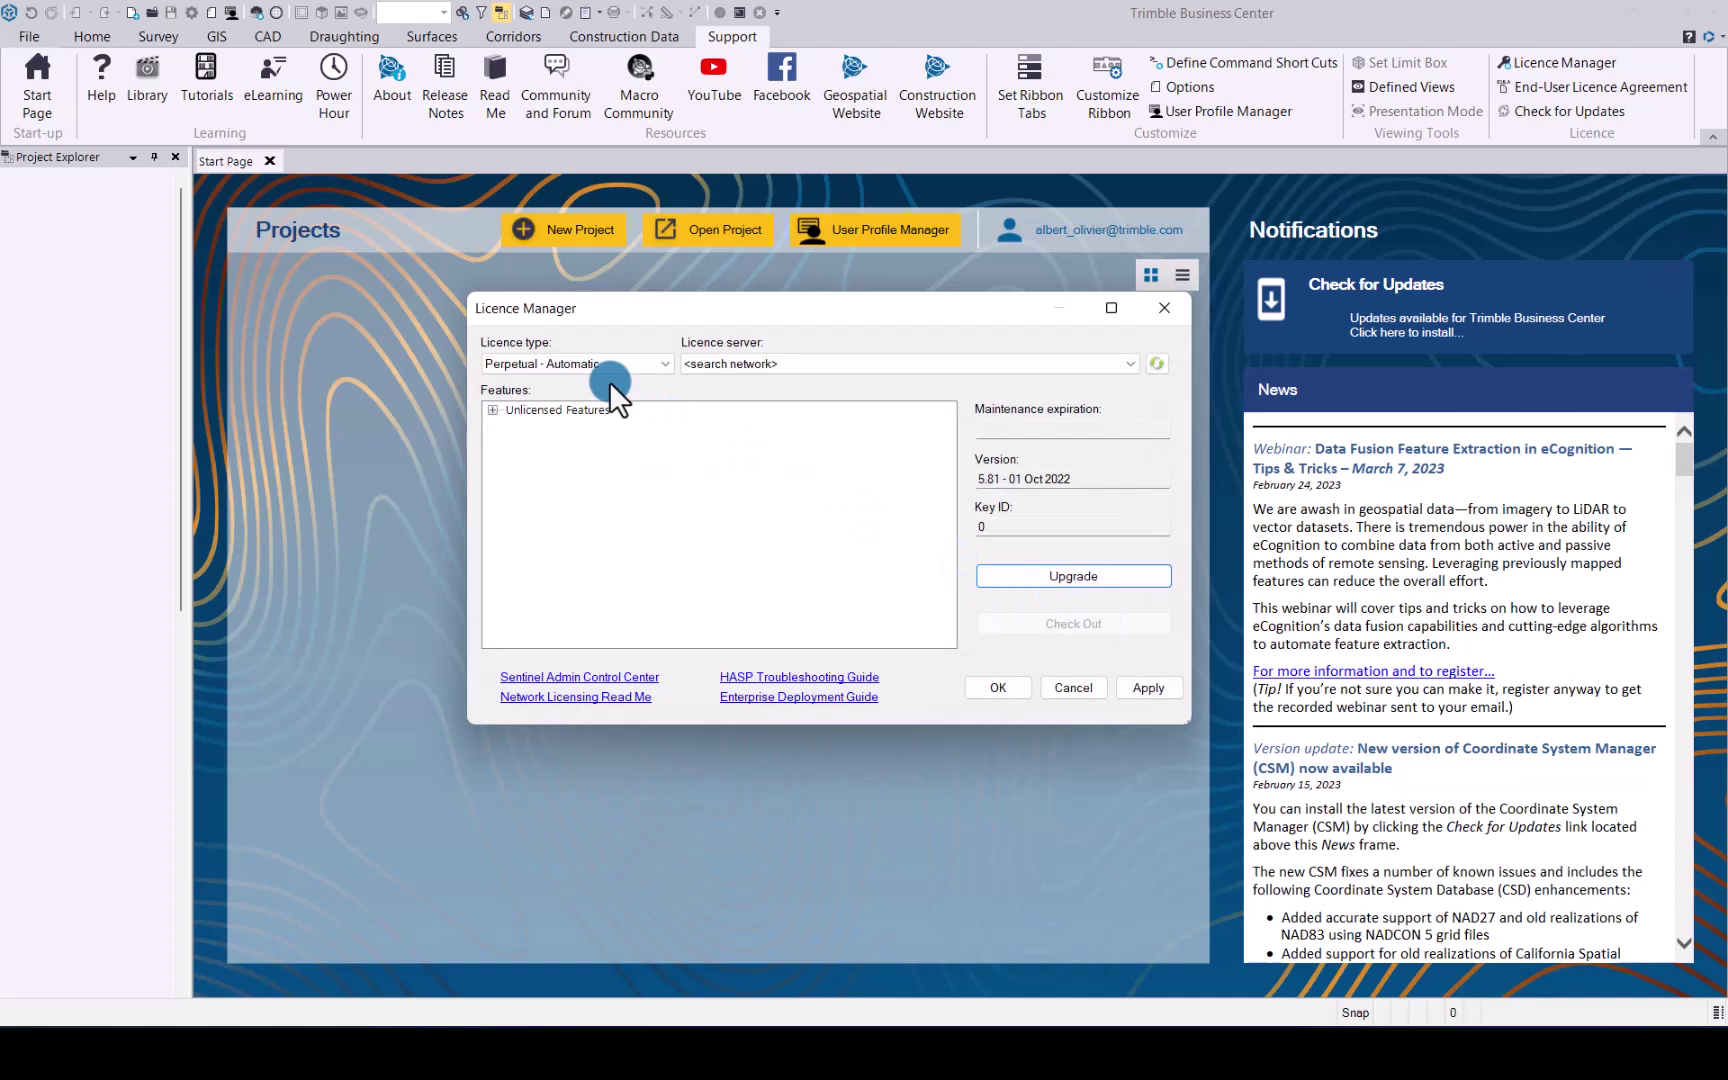
pyautogui.click(835, 365)
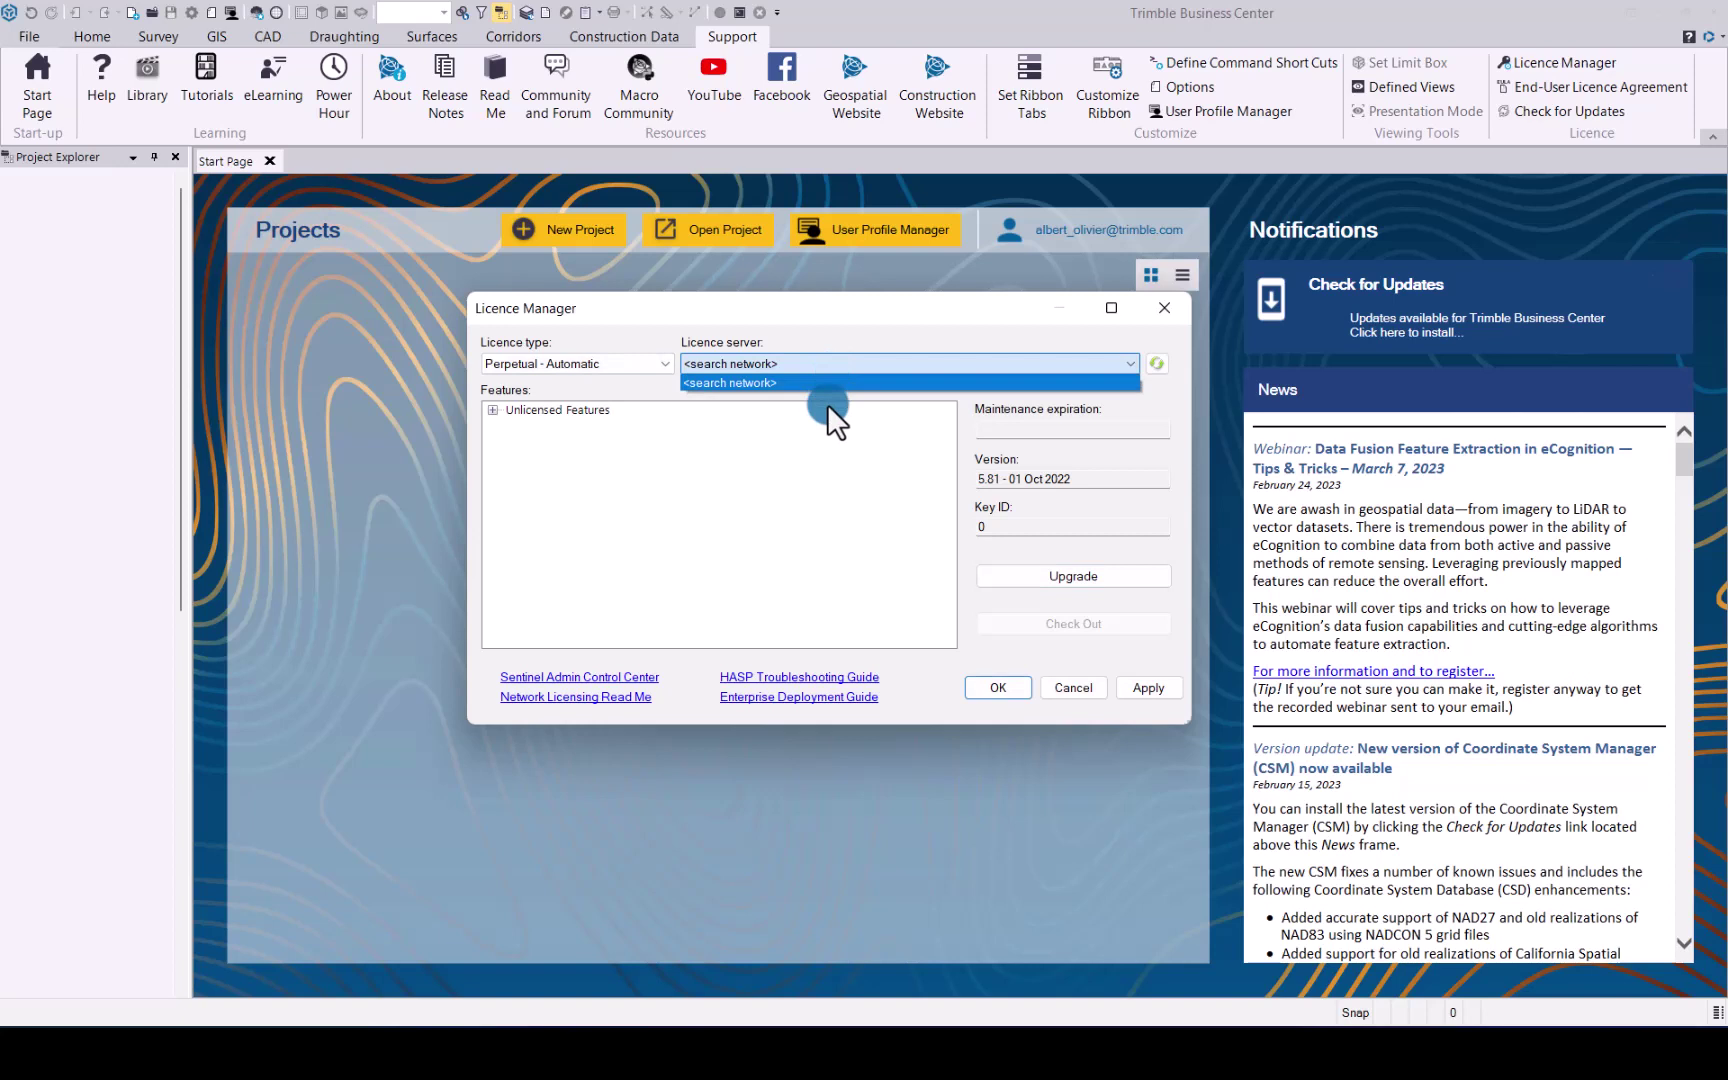
pyautogui.click(603, 387)
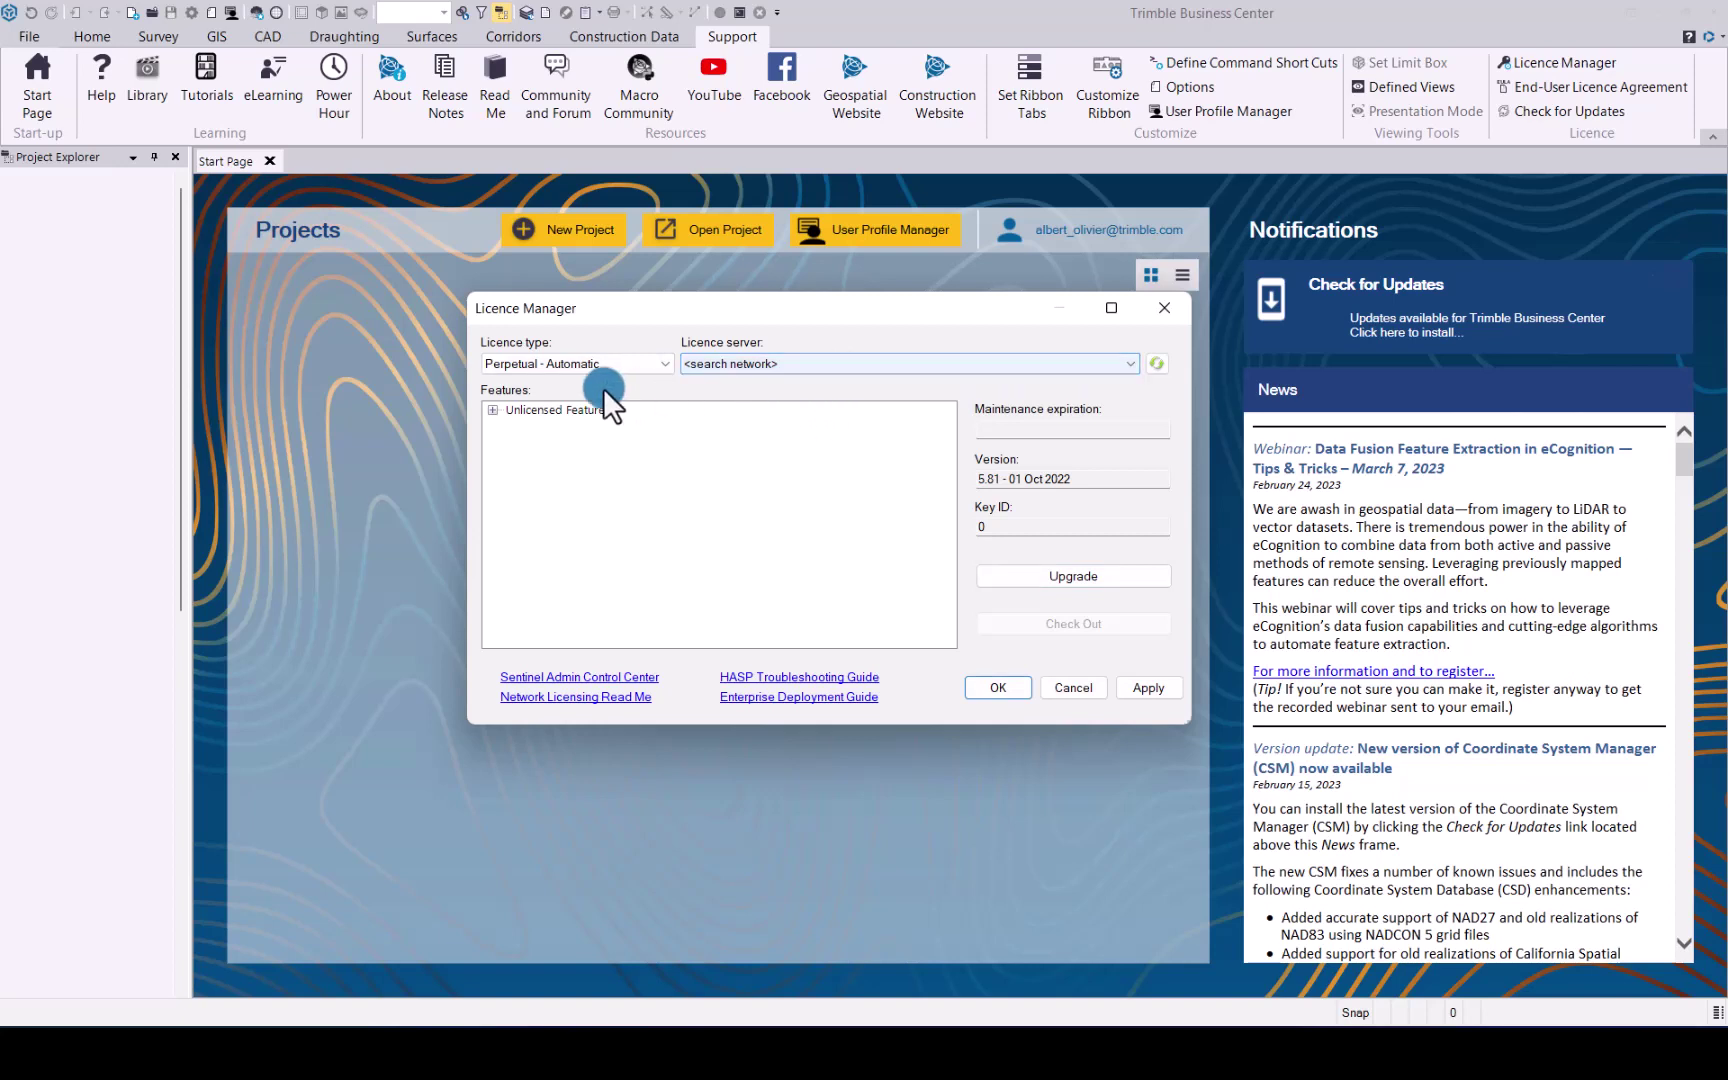
pyautogui.click(612, 364)
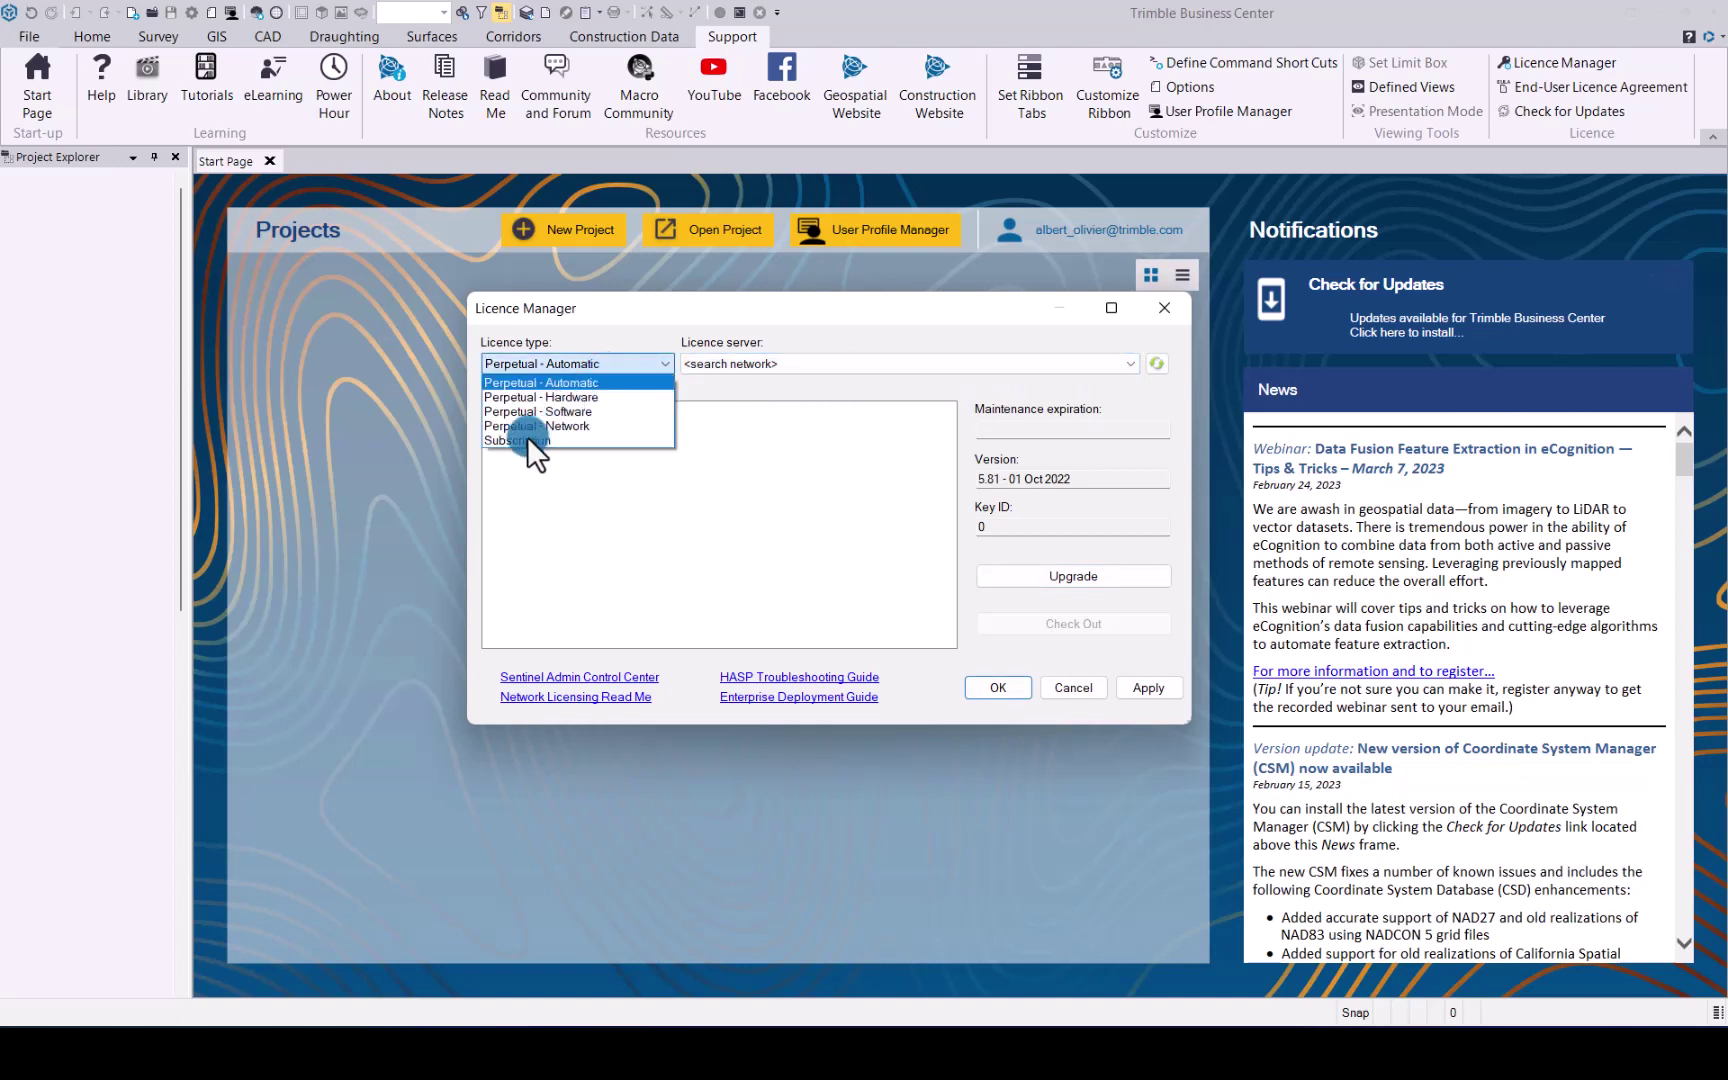
# Switch the licence type to Subscription and apply the available Enterprise subscription.
pyautogui.click(524, 439)
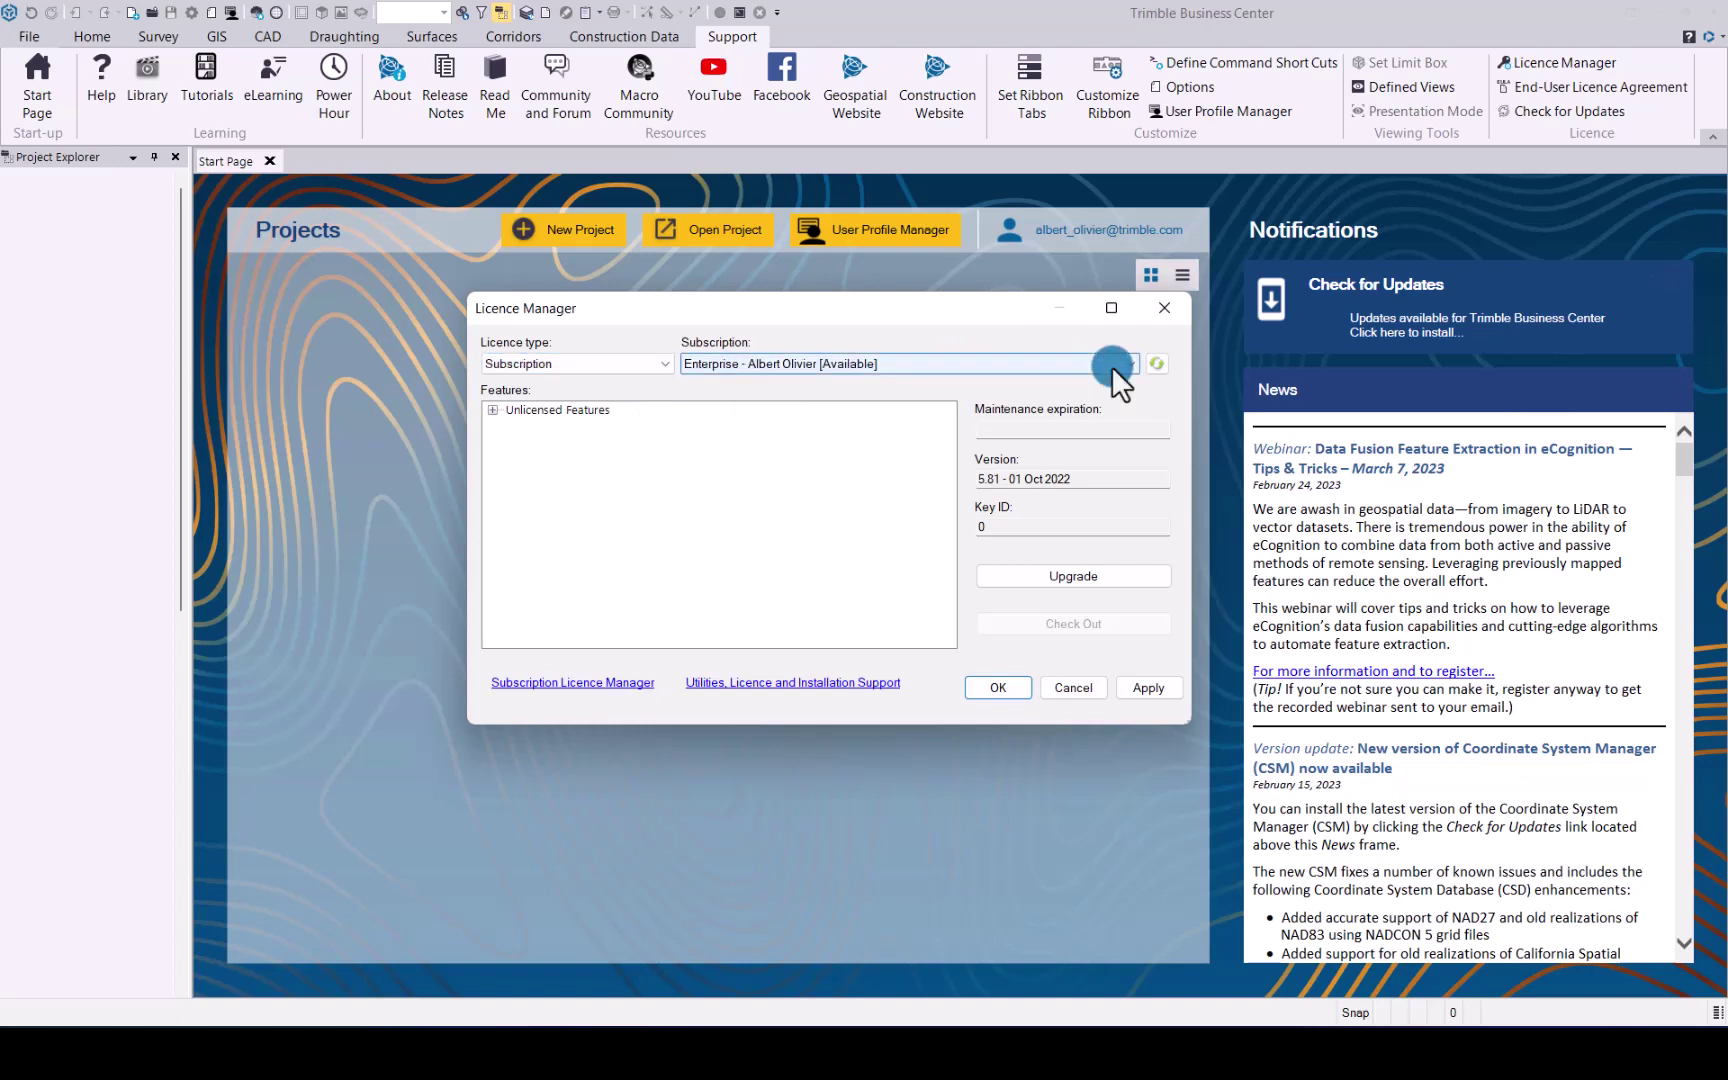
pyautogui.click(1149, 689)
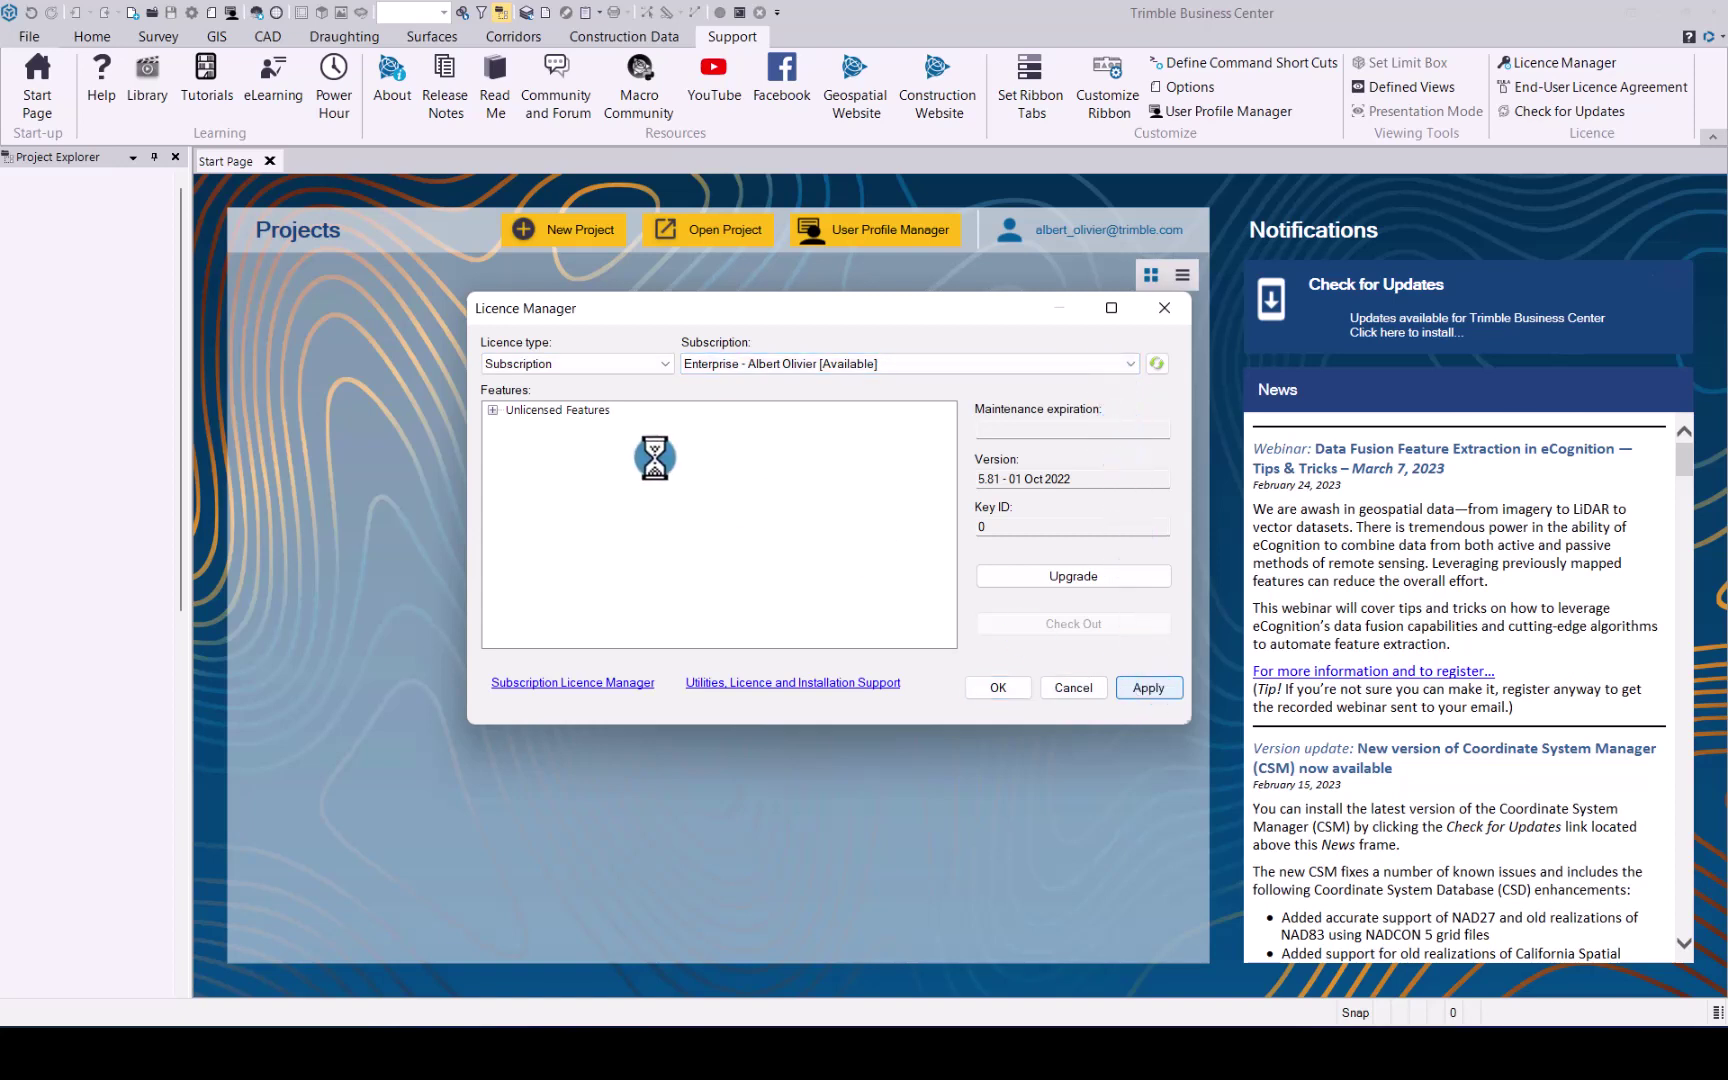